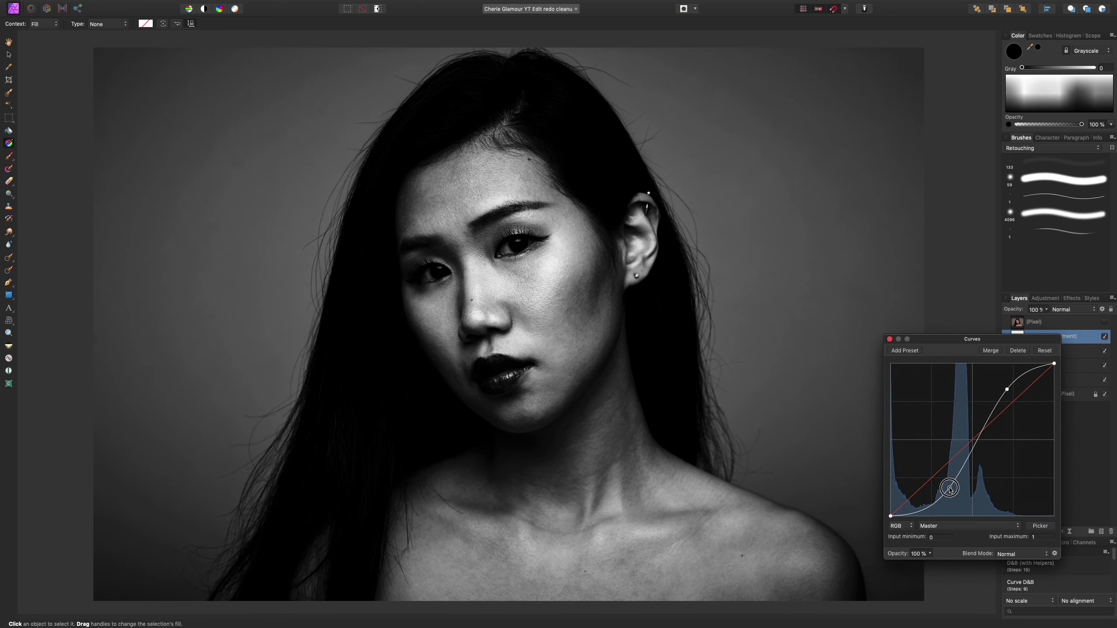
drag(1008, 391, 1007, 388)
drag(950, 490, 949, 490)
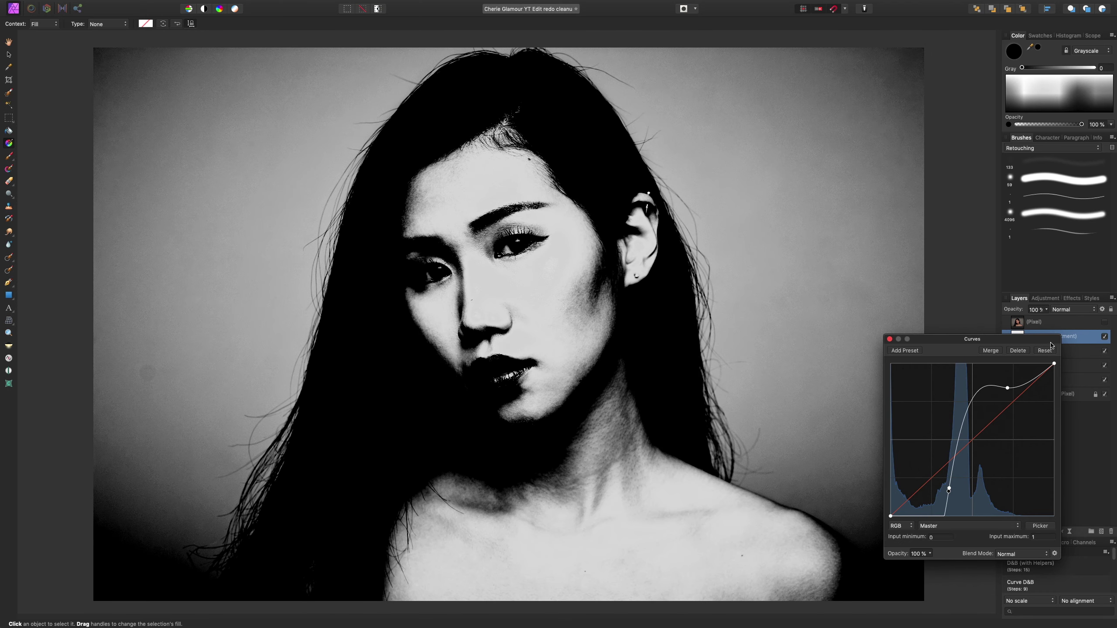
click(1045, 351)
Shape the Curves adjustment into a contrast S-curve with a raised highlight point and a lowered shadow point
drag(1017, 409, 1013, 388)
click(936, 470)
drag(936, 471, 943, 490)
click(1013, 389)
drag(1013, 389, 1007, 383)
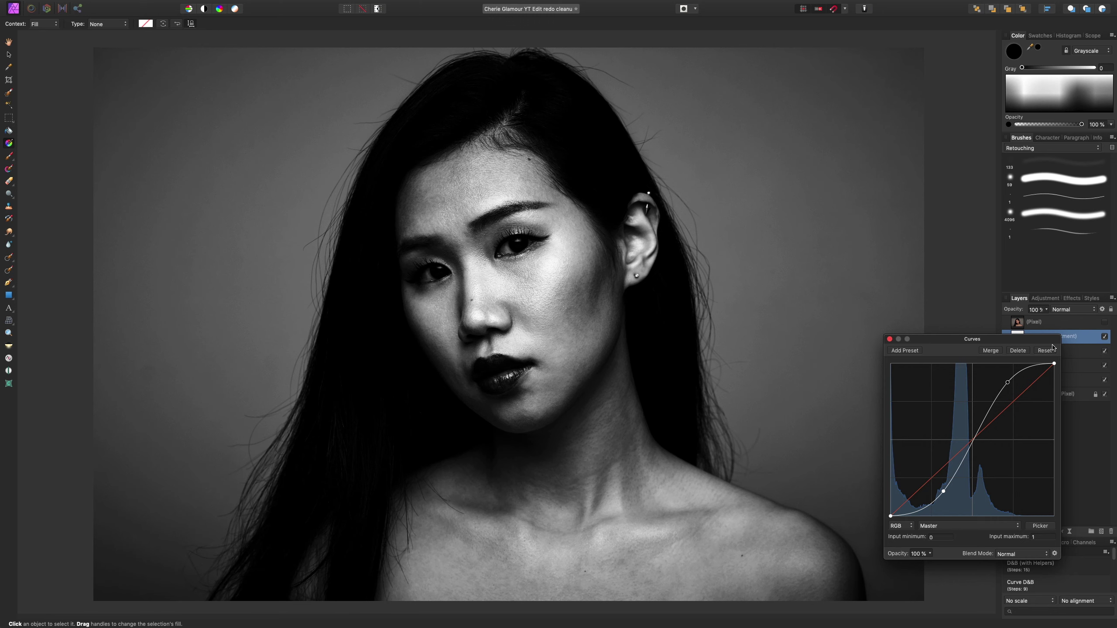
Compare the portrait with the Curves adjustment hidden and shown, with the layer list uncovered
drag(1053, 348, 963, 319)
click(1105, 336)
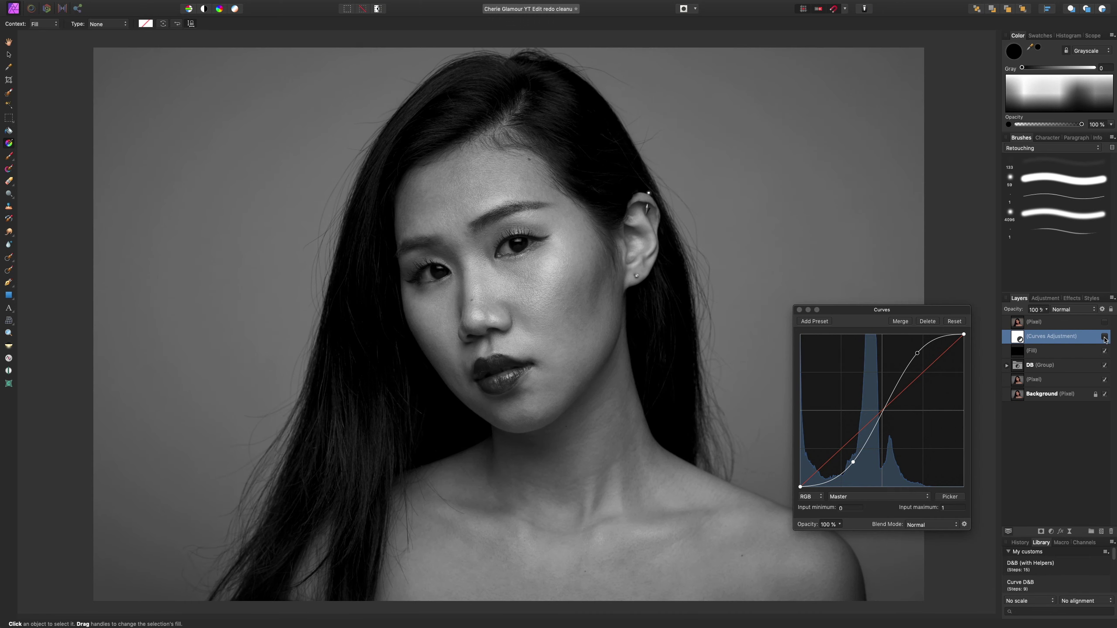
click(1104, 337)
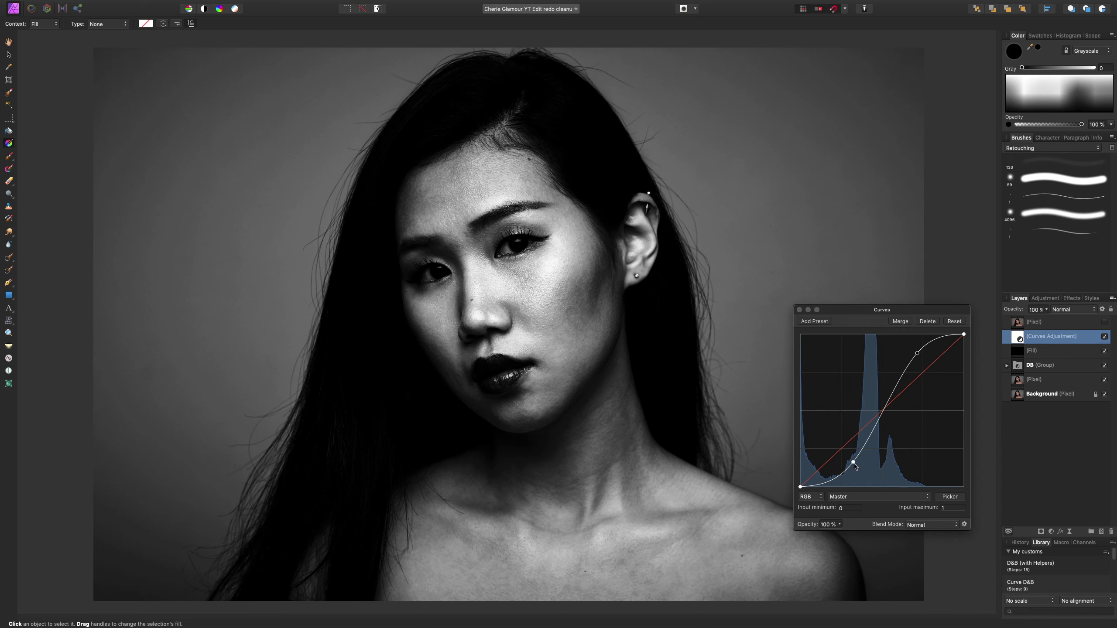
Fine-tune the shadow and highlight points of the S-curve for strong contrast and close the curve settings
drag(853, 463, 864, 469)
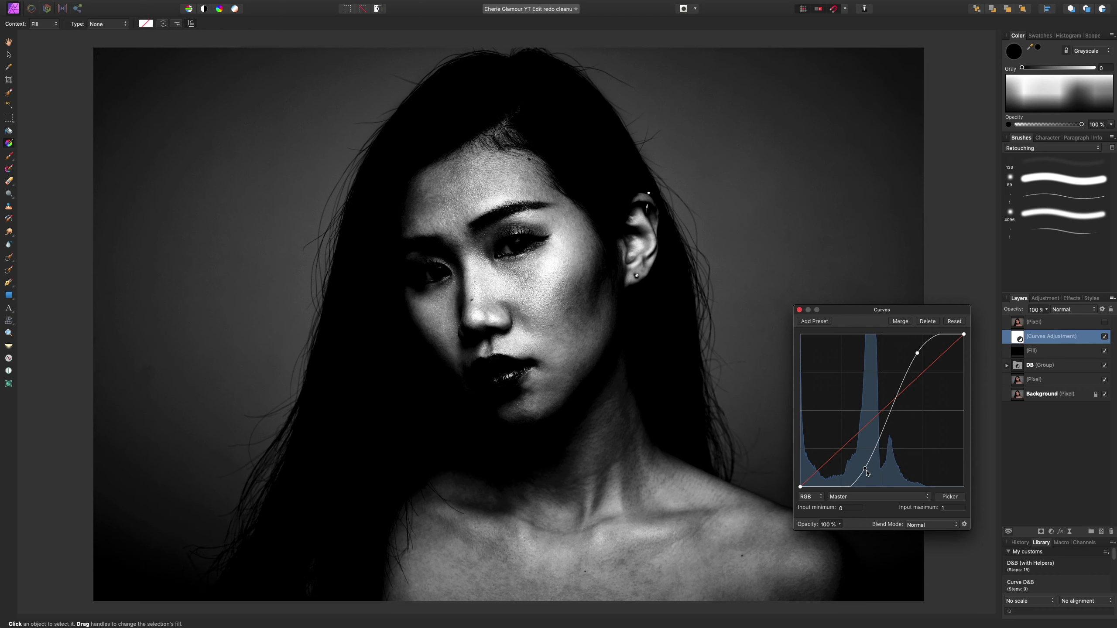
drag(865, 470, 856, 468)
drag(921, 359, 913, 357)
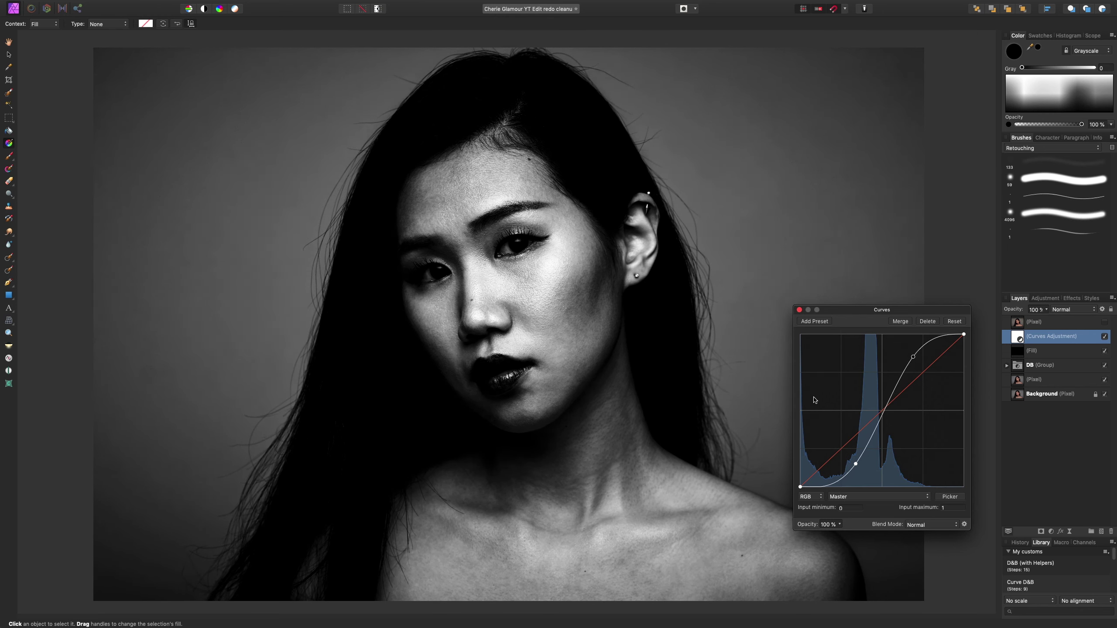
drag(859, 464, 857, 464)
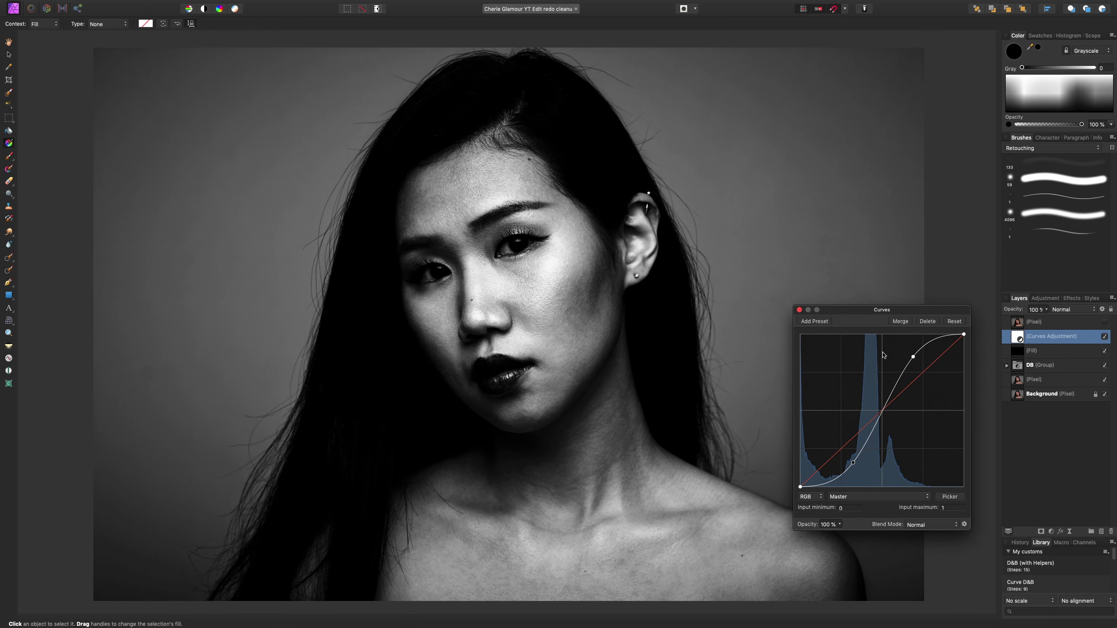
click(799, 310)
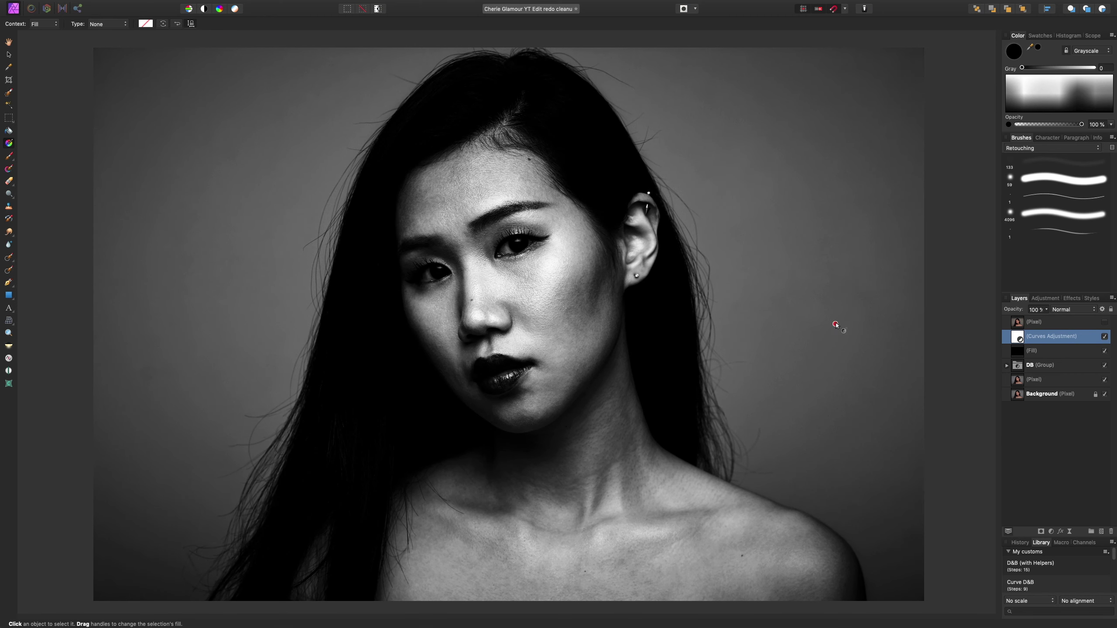
Group the Curves adjustment with the black Fill layer and name the group Helpers
shift+click(1047, 354)
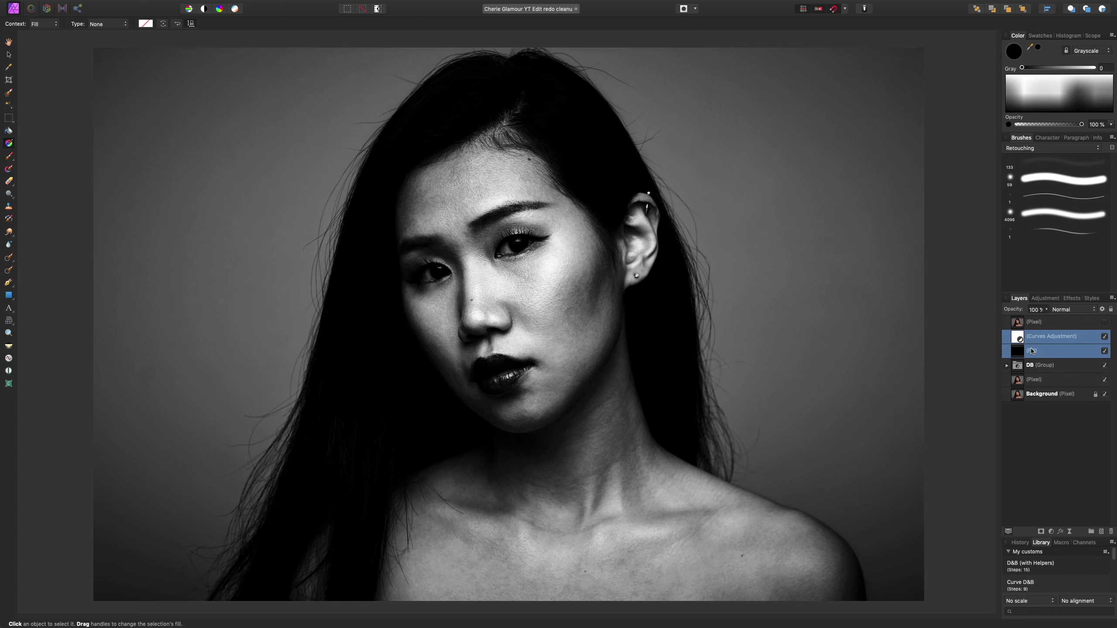
key(super+g)
double_click(1040, 340)
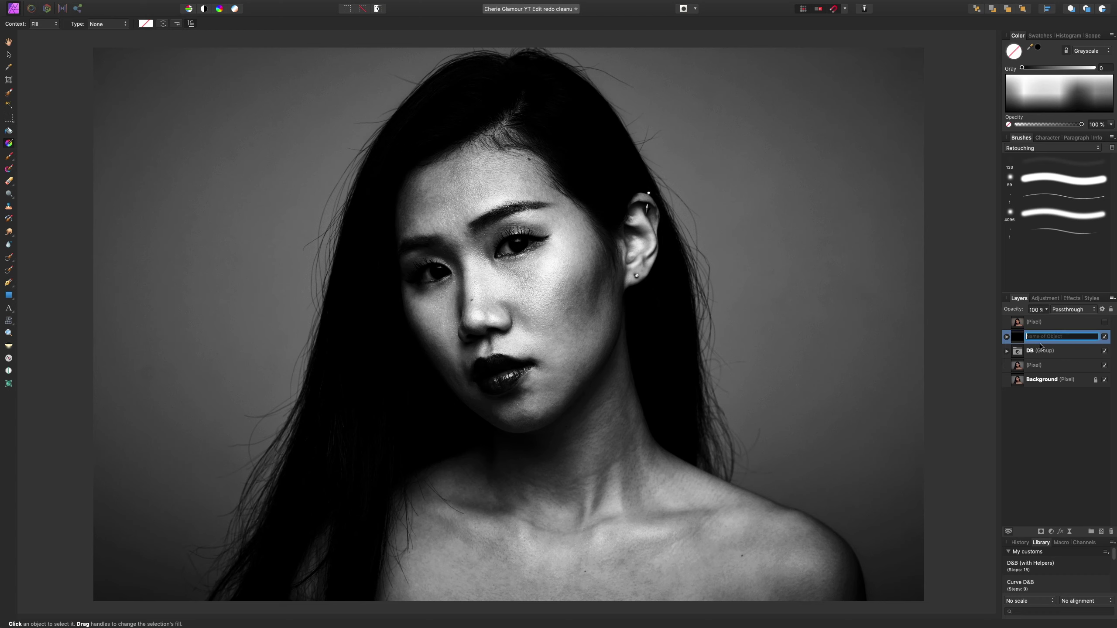
text(Helpers)
key(Return)
Target the Curves Dodge layer in the DB group and set up a white paint brush with 2% flow
click(1007, 352)
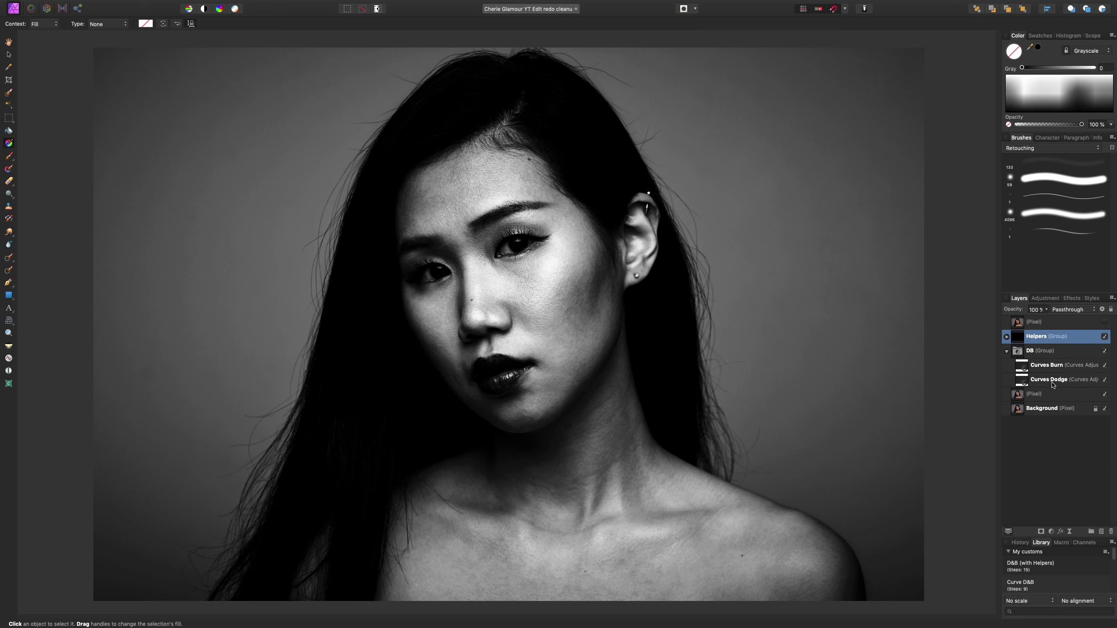
click(1040, 381)
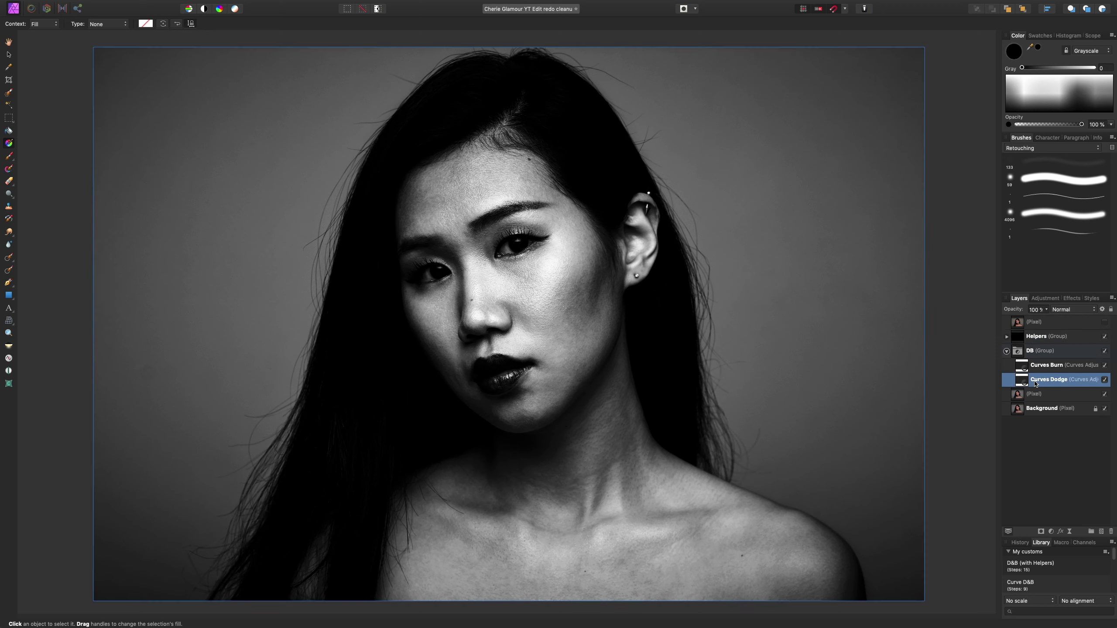
key(b)
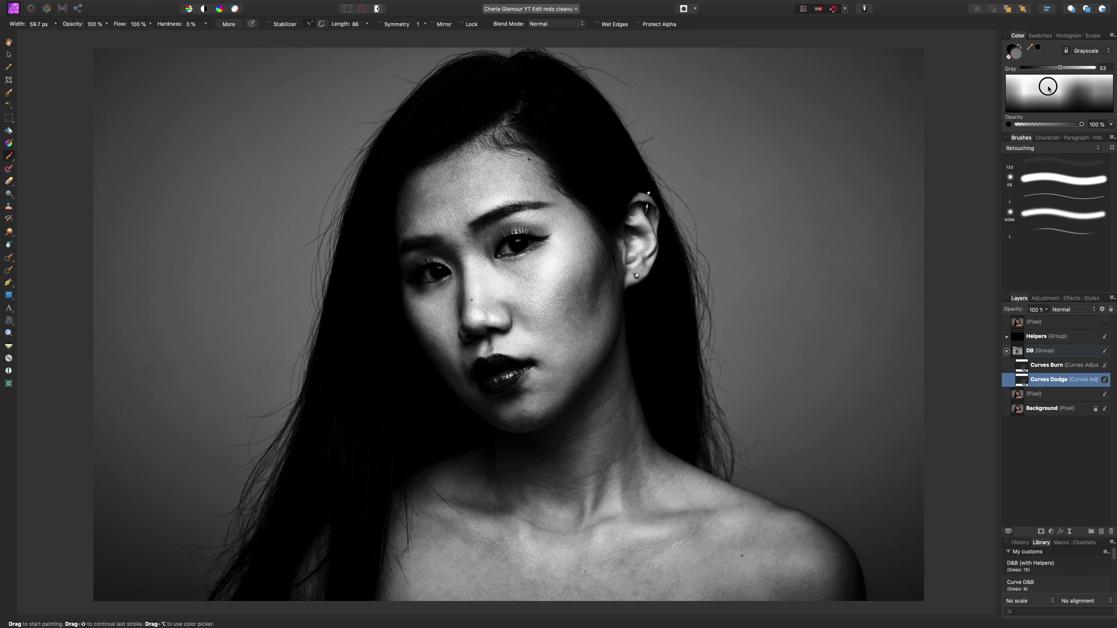
drag(1049, 88, 1010, 94)
drag(151, 26, 79, 50)
Paint overlapping test dodge strokes on the grey background beside the hair with a brush about 210 px wide
scroll(799, 295, up, 6)
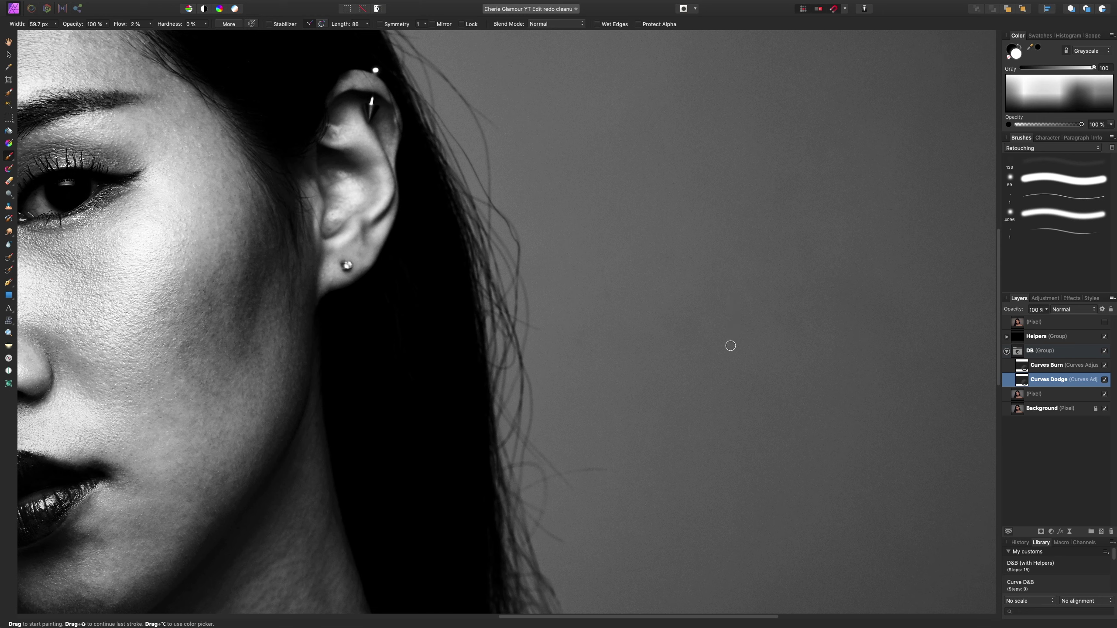
key(])
key(])
key(])
key(])
key(])
key(])
key(])
key(])
key(])
drag(595, 214, 694, 252)
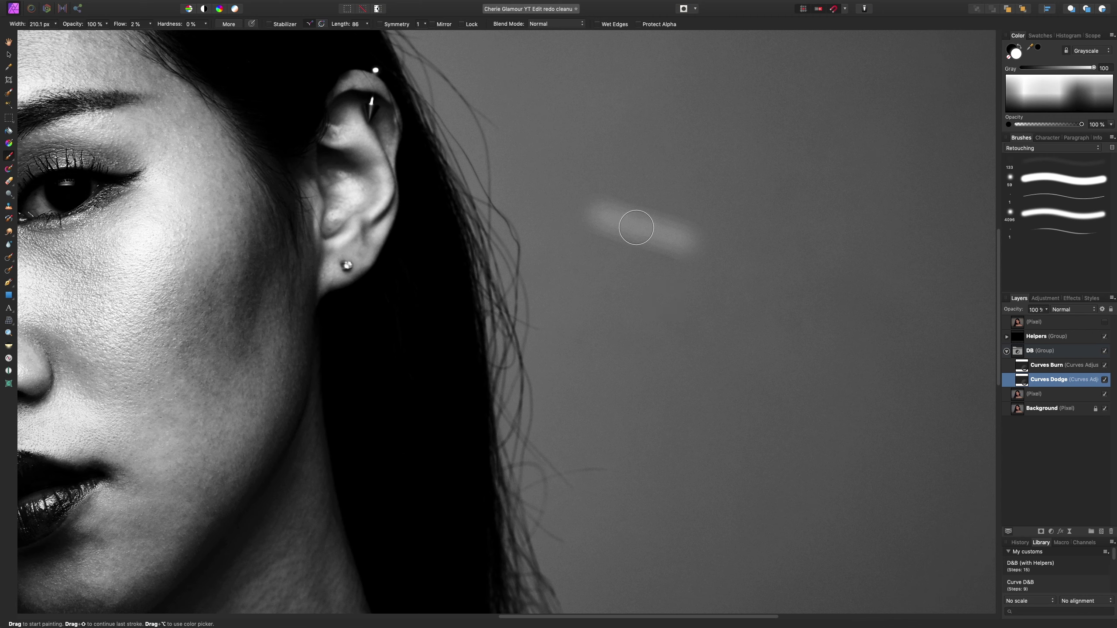
mouse_move(636, 230)
mouse_down()
mouse_move(702, 247)
mouse_move(689, 251)
mouse_move(712, 270)
mouse_up()
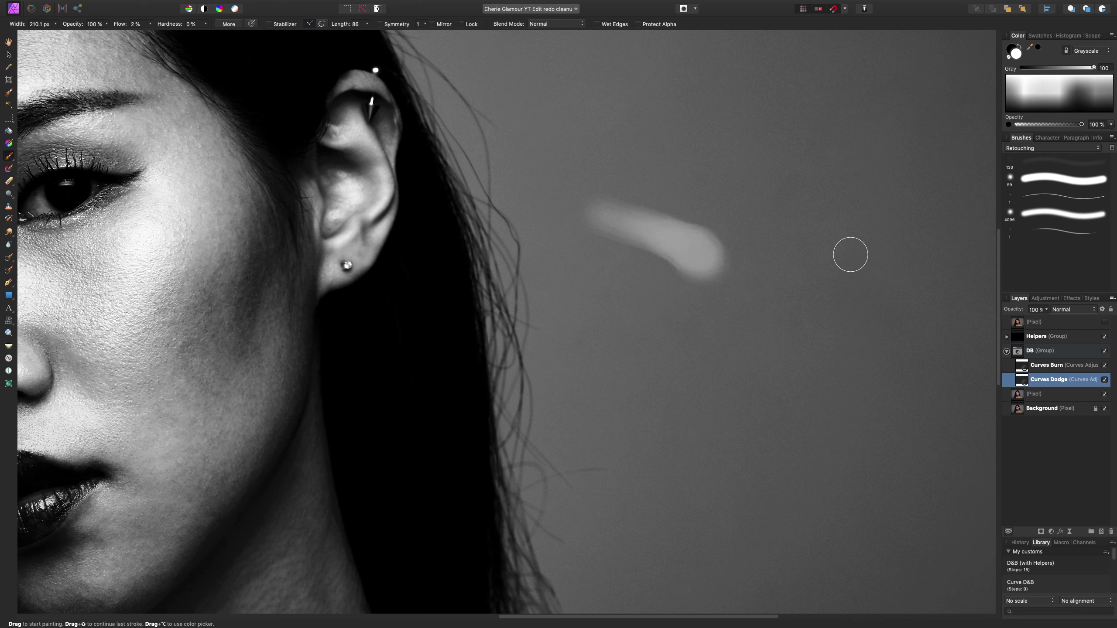
Enlarge the brush to about 367 px and paint another test dodge stroke on the background above the first ones
key(bracketright)
key(bracketright)
key(bracketright)
key(bracketright)
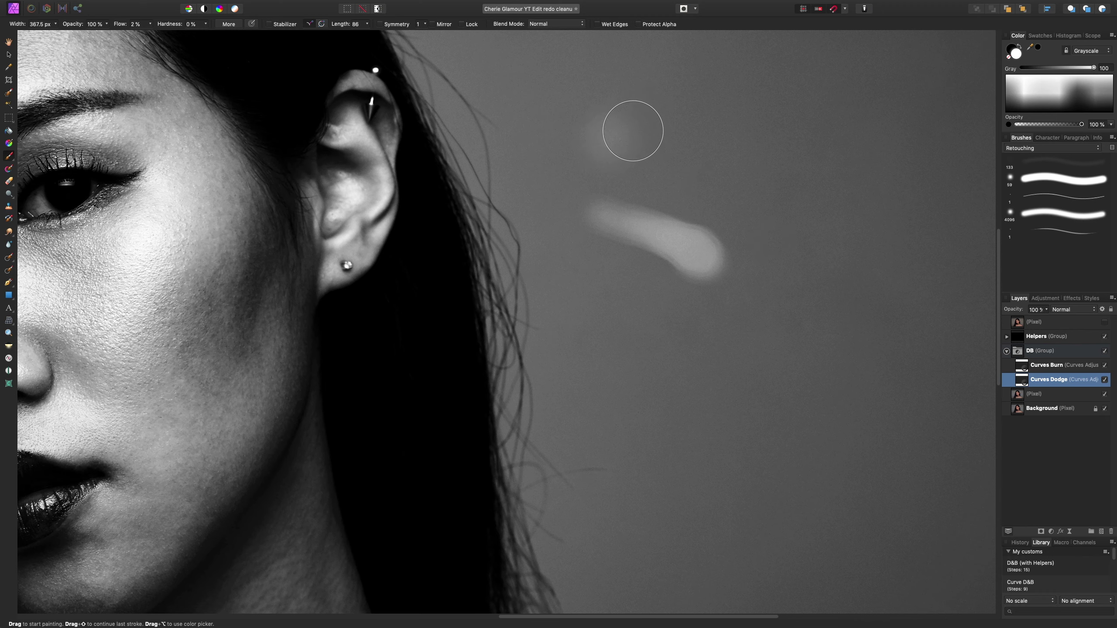
mouse_move(640, 133)
mouse_down()
mouse_move(653, 150)
mouse_move(663, 132)
mouse_move(666, 145)
mouse_move(698, 136)
mouse_move(709, 152)
mouse_move(716, 132)
mouse_move(743, 140)
mouse_up()
key(super+minus)
key(super+minus)
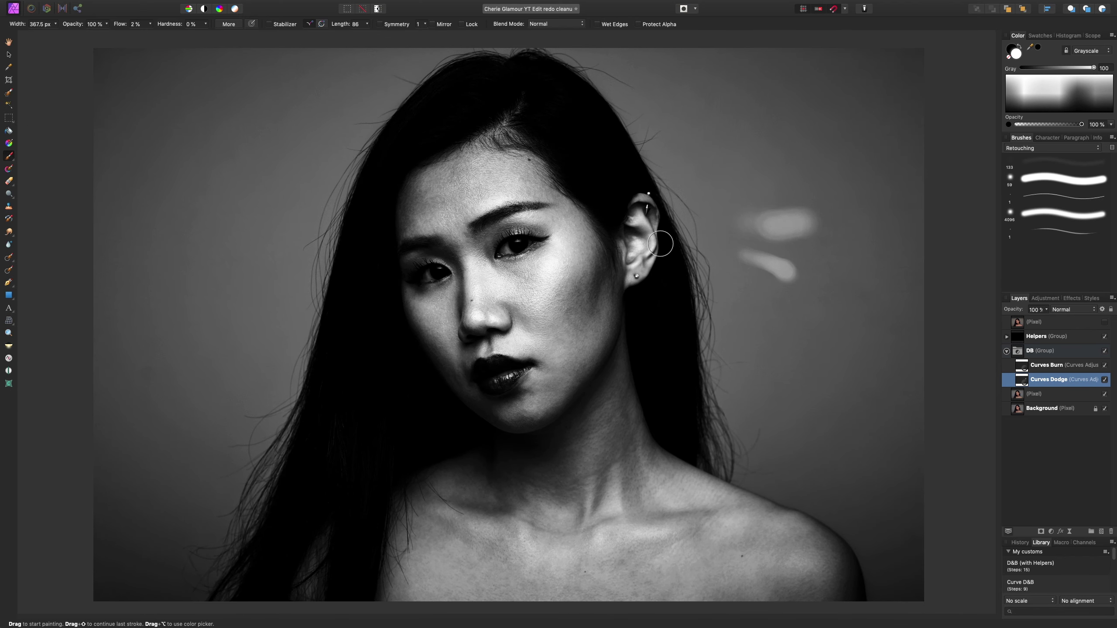
Try a background stroke with the 59.7 px, 100% flow retouching brush and undo all the test strokes
click(1050, 176)
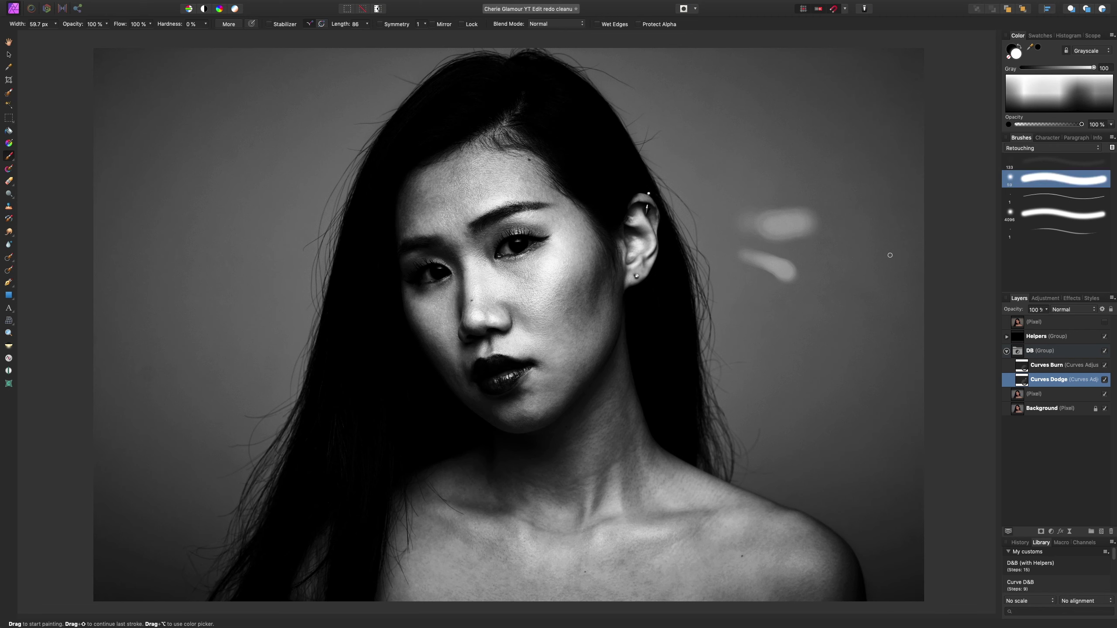
drag(834, 297, 777, 325)
key(super+z)
key(super+z)
key(super+z)
key(super+z)
key(super+z)
key(super+z)
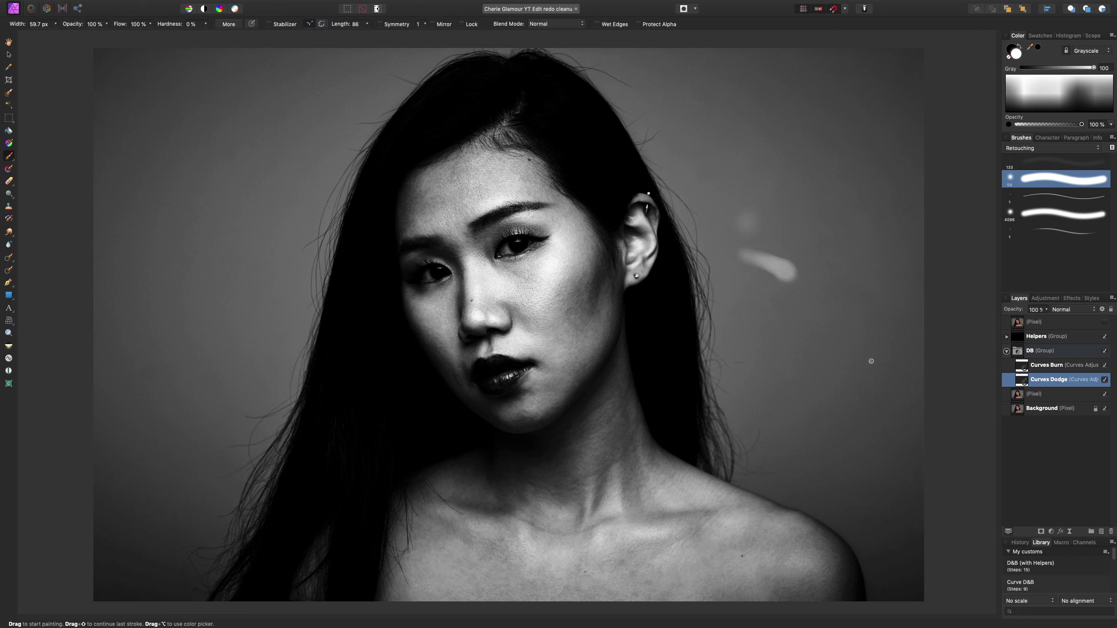
key(super+z)
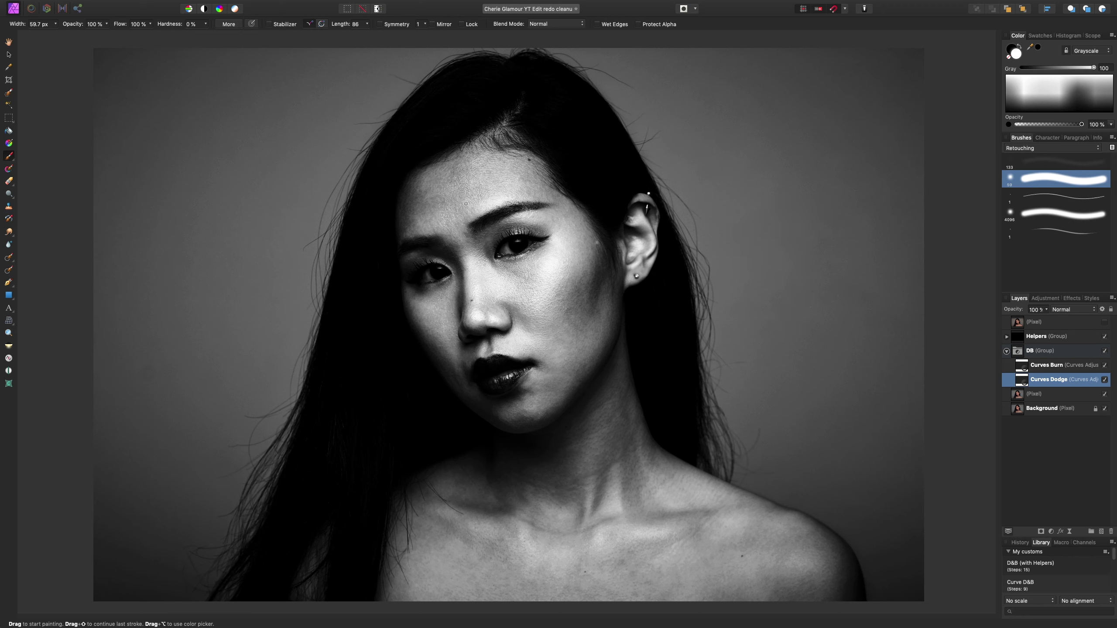
Choose the Low Flow retouching brush and check its size, hardness, spacing and flow settings without changing them
click(1046, 162)
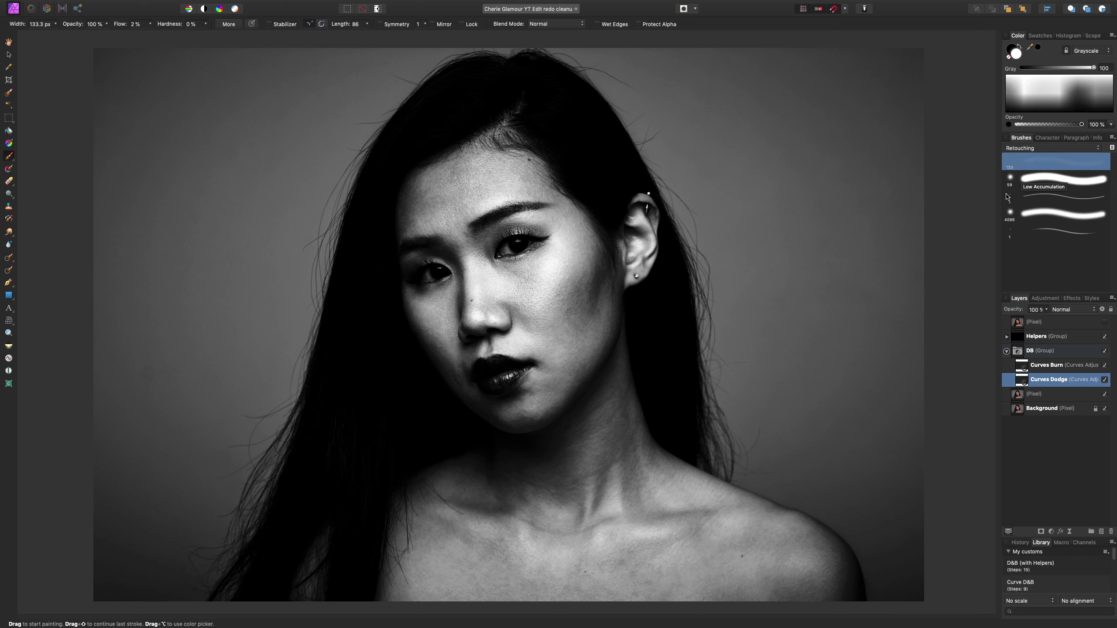
right_click(1060, 161)
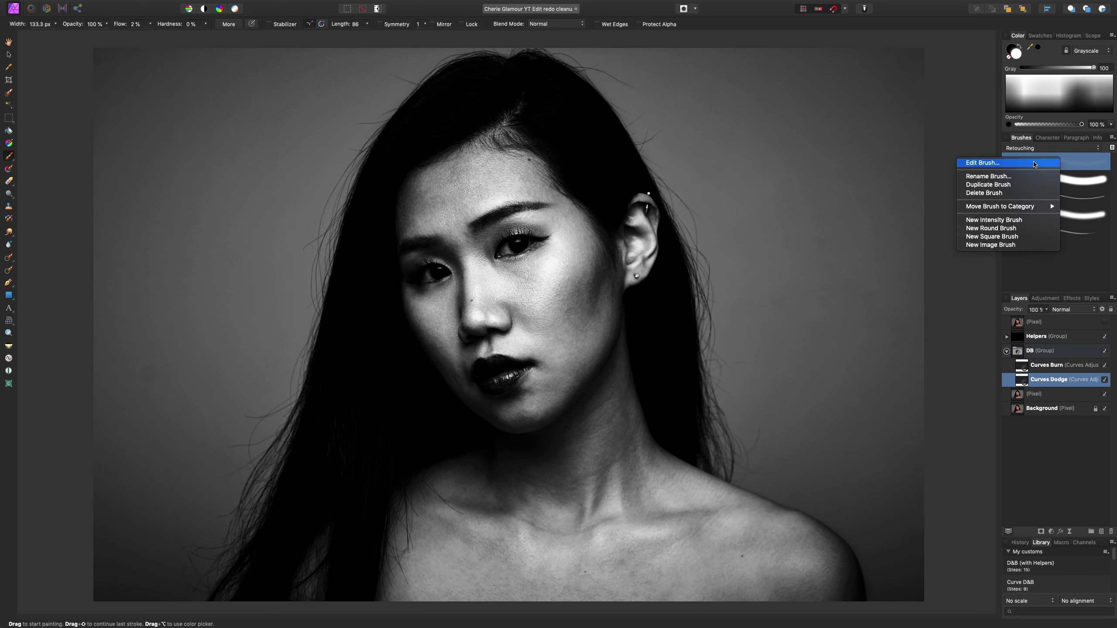
click(1034, 164)
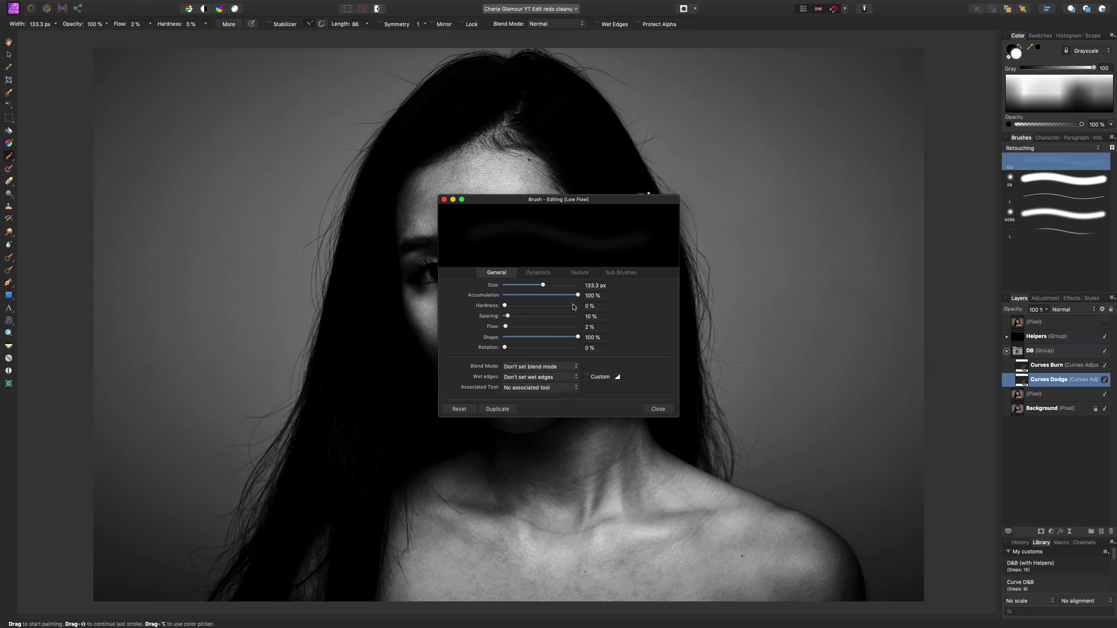
click(444, 200)
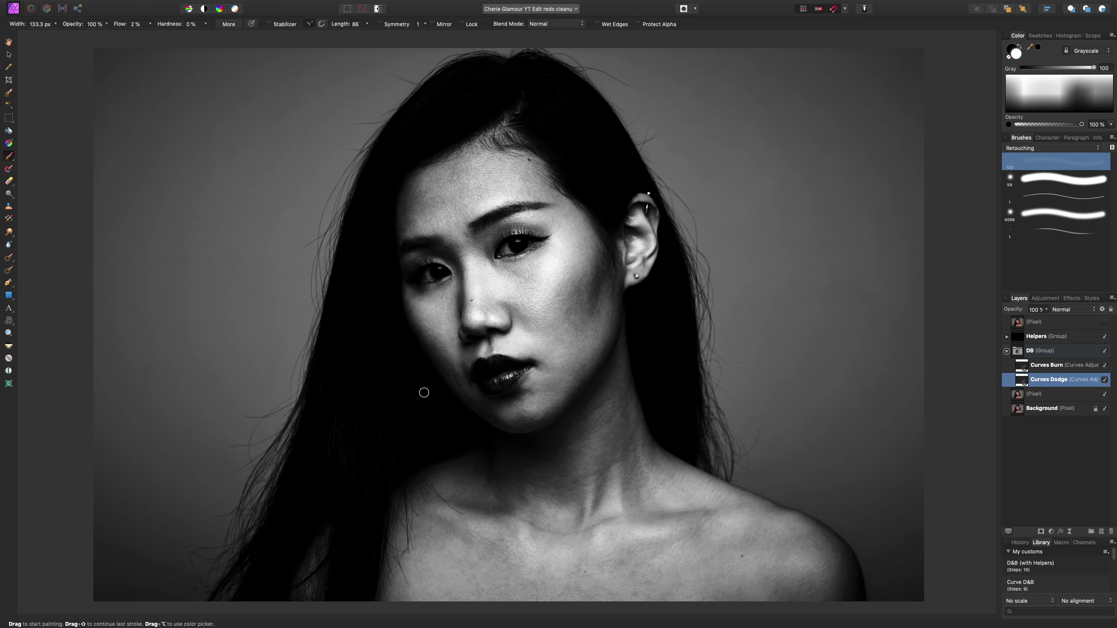
Dodge the dark patches on the central upper chest with the white brush reduced to about 35 px
key(super+plus)
drag(568, 458, 473, 165)
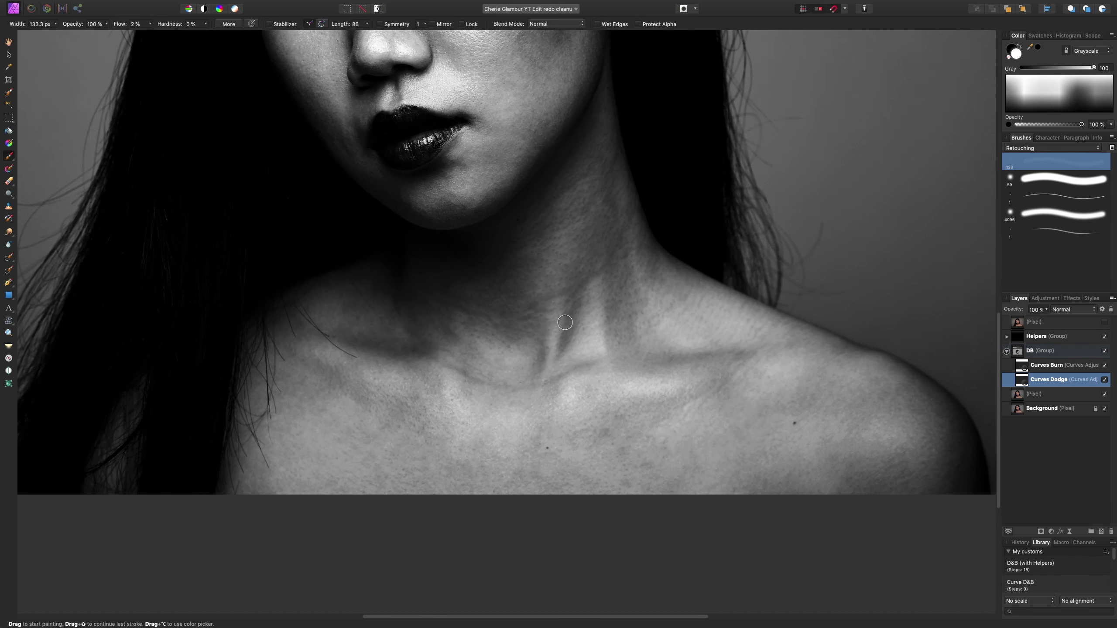
key(super+plus)
drag(596, 388, 512, 277)
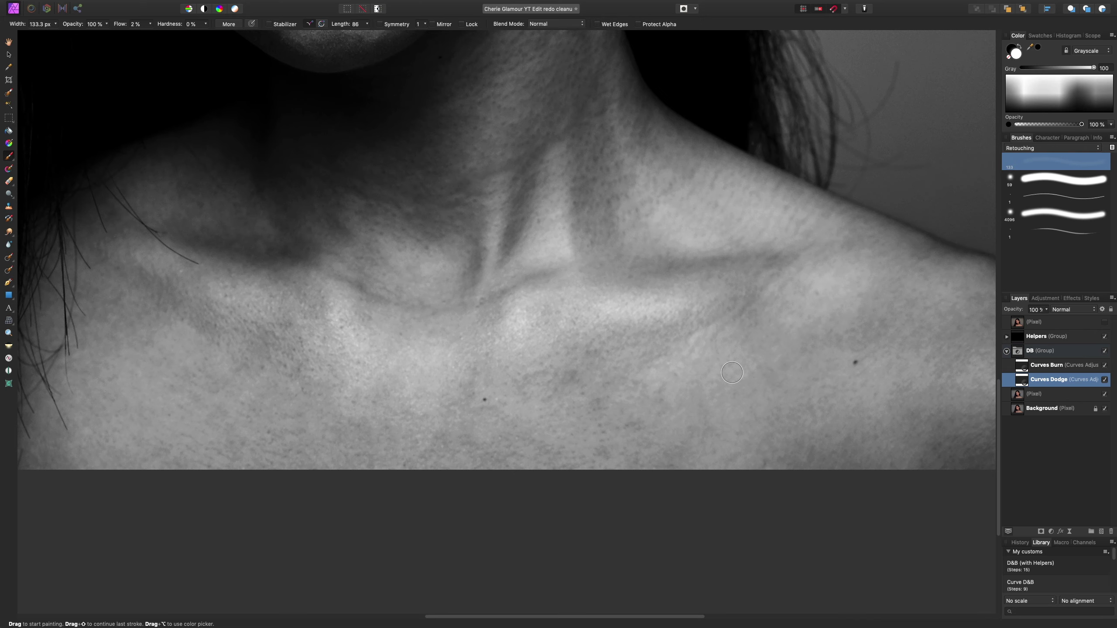
key(bracketleft)
key(bracketleft)
key(bracketleft)
key(bracketleft)
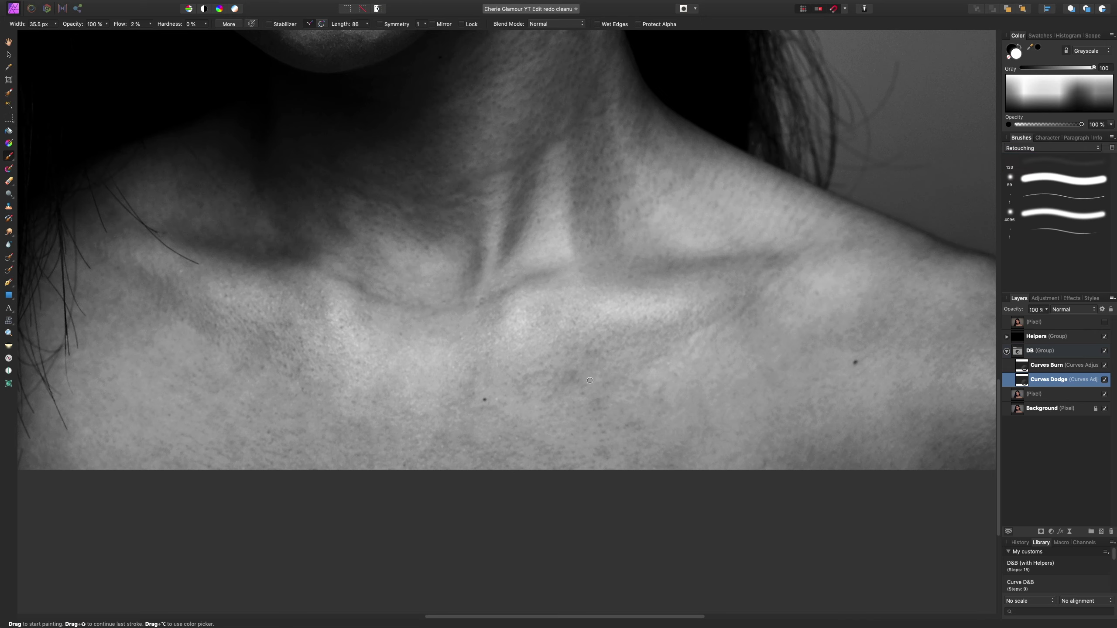
drag(577, 381, 564, 379)
mouse_move(564, 374)
mouse_down()
mouse_move(553, 391)
mouse_move(523, 377)
mouse_move(538, 372)
mouse_up()
Continue dodging dark skin patches below the collarbone, varying the brush size and finishing at 23 px
key(bracketleft)
key(bracketright)
key(bracketright)
key(bracketleft)
key(bracketright)
key(bracketright)
drag(592, 355, 588, 370)
key(bracketright)
key(bracketright)
key(bracketleft)
key(bracketleft)
key(bracketleft)
key(bracketleft)
key(bracketright)
key(bracketright)
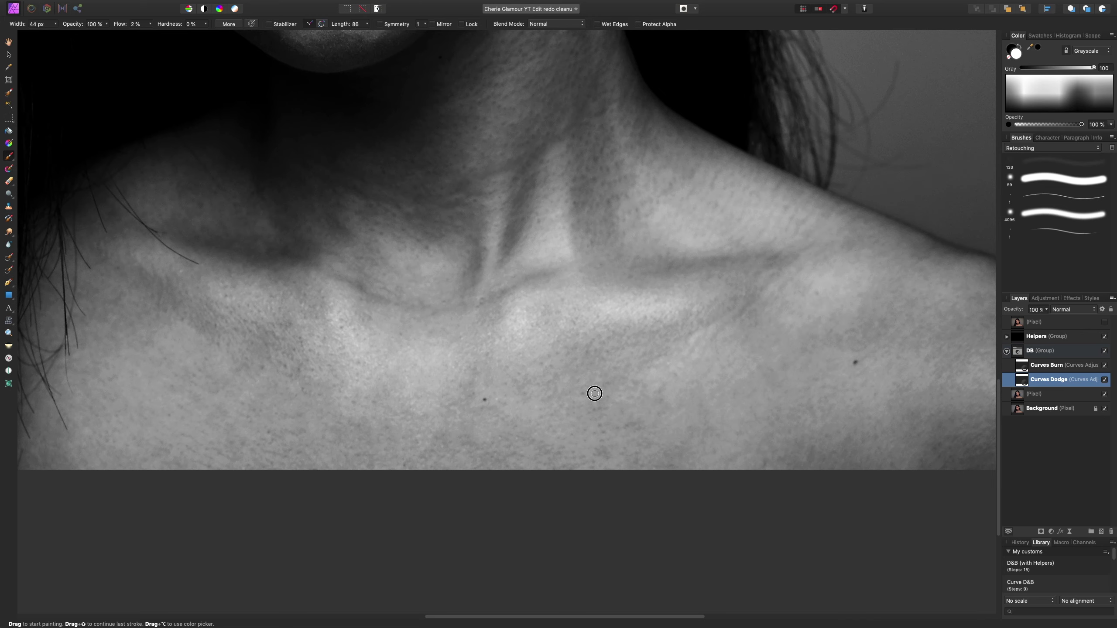
key(bracketleft)
key(bracketleft)
key(bracketleft)
key(bracketleft)
Compare the skin with the Curves Dodge layer hidden and shown, both close up and on the whole portrait
click(1105, 380)
click(1105, 380)
click(1105, 380)
click(1105, 380)
key(super+0)
click(1104, 380)
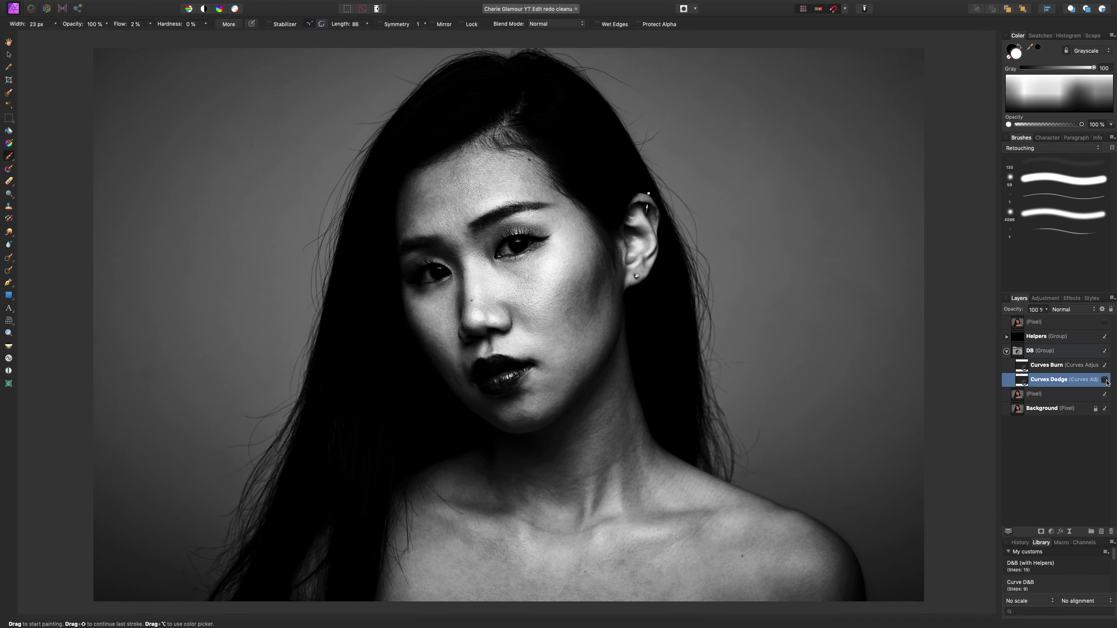
click(1104, 380)
click(1108, 380)
click(1104, 380)
Examine the dodged chest area close up with the Curves Dodge layer hidden and shown
key(super+plus)
key(super+plus)
key(super+plus)
drag(820, 567, 615, 138)
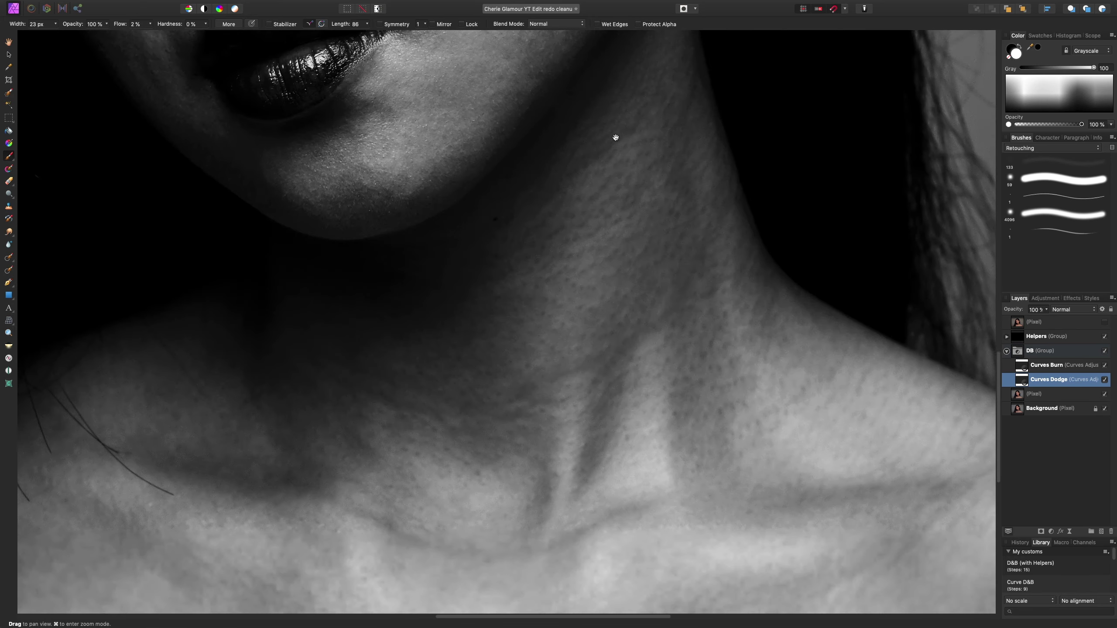
drag(744, 345, 641, 184)
scroll(640, 184, down, 3)
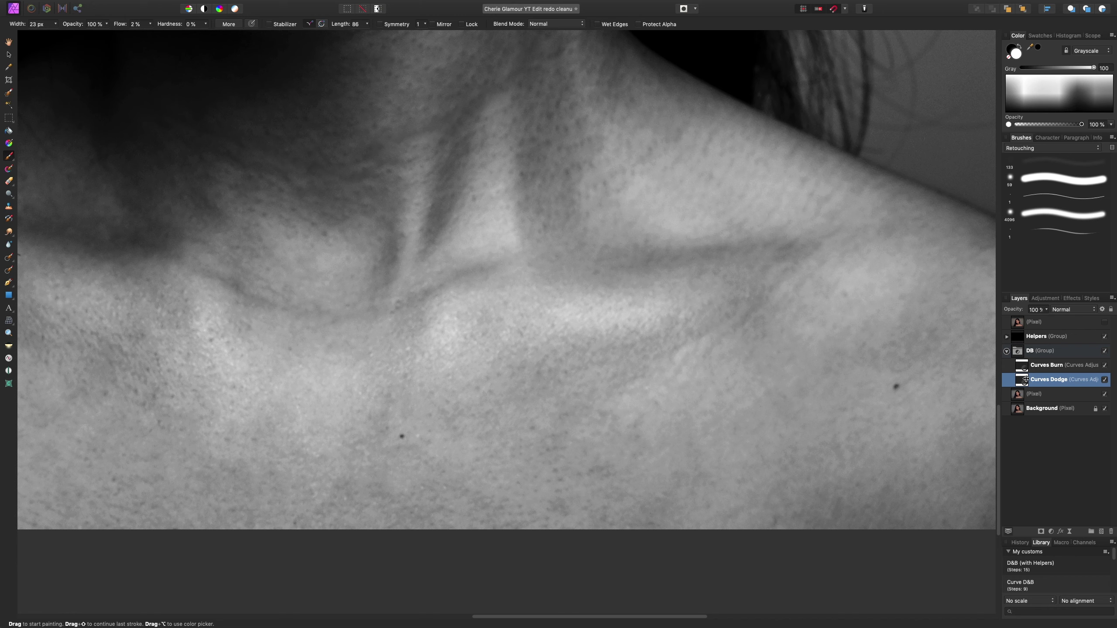
click(1105, 380)
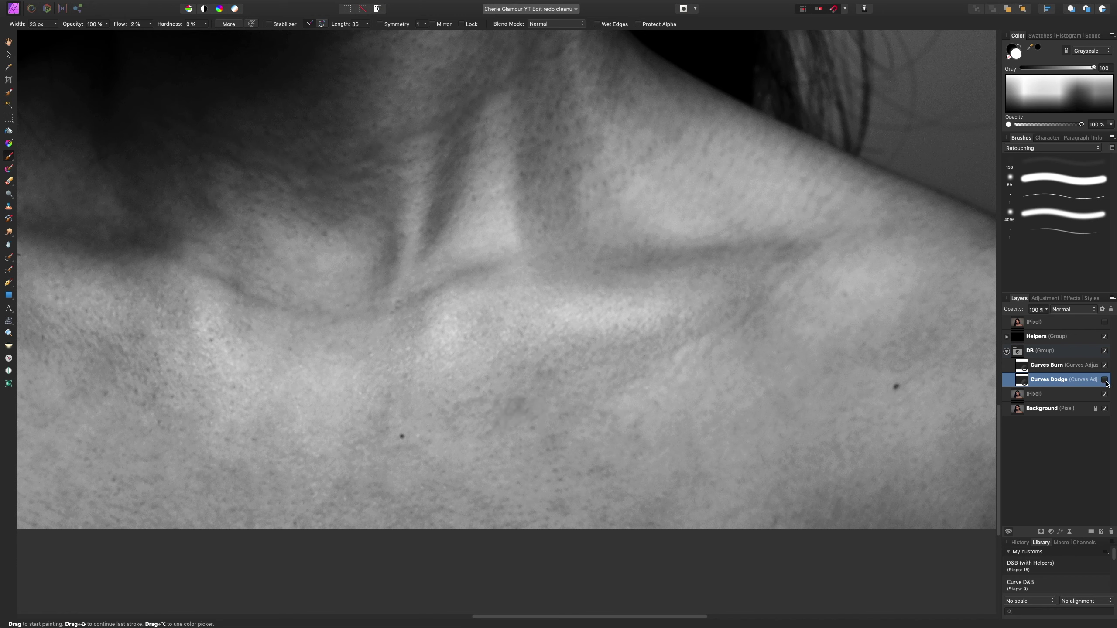
click(1105, 380)
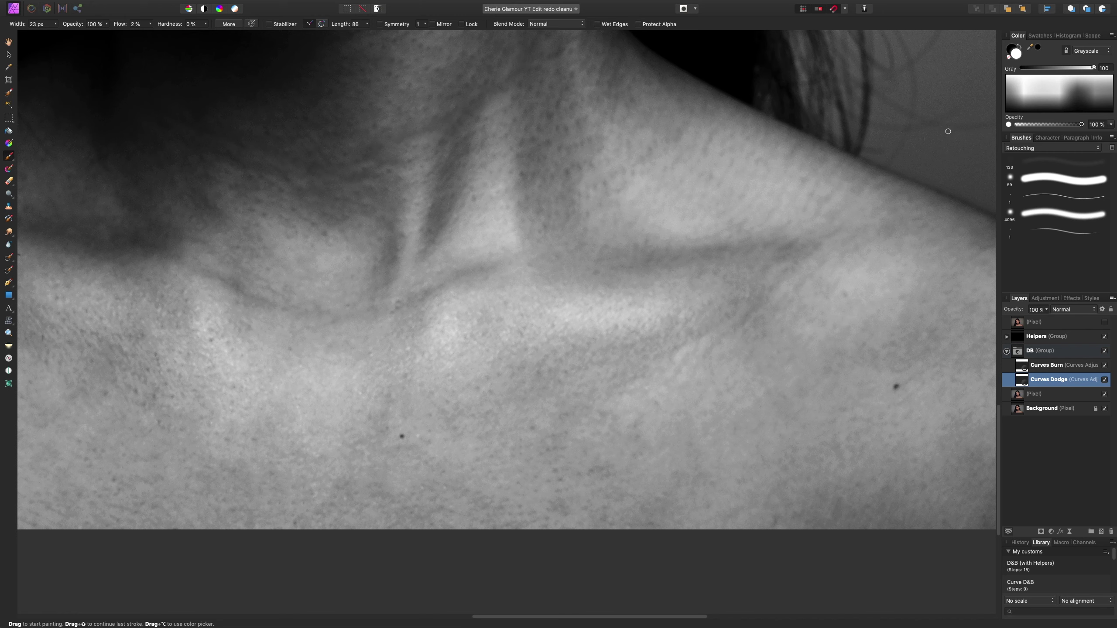
Paint black over part of the dodged chest area to reduce the effect, and display the Curves Dodge mask
key(x)
key(bracketright)
key(bracketleft)
drag(554, 400, 540, 419)
alt+click(1022, 384)
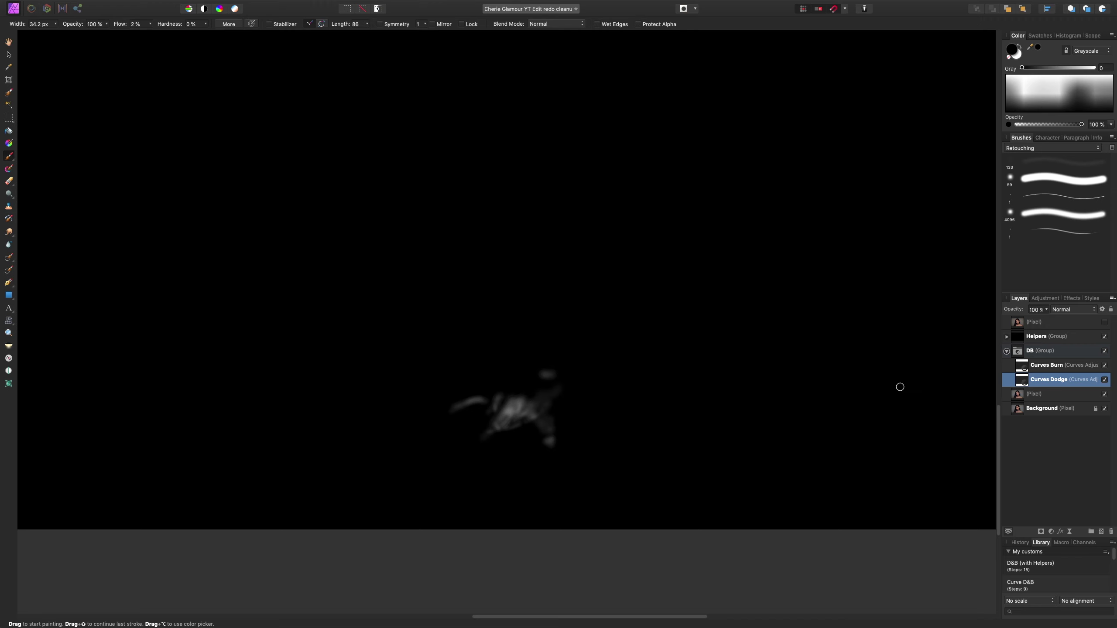
Return from the mask display to the image and compare the chest with the Curves Dodge layer hidden and shown
click(1051, 371)
click(1031, 382)
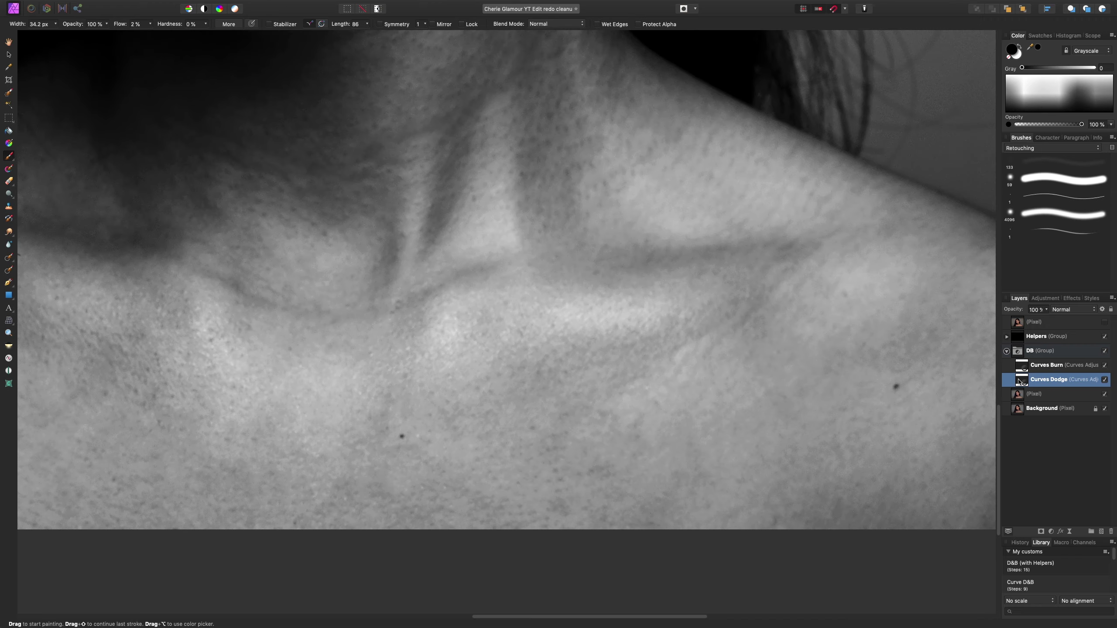
click(1106, 380)
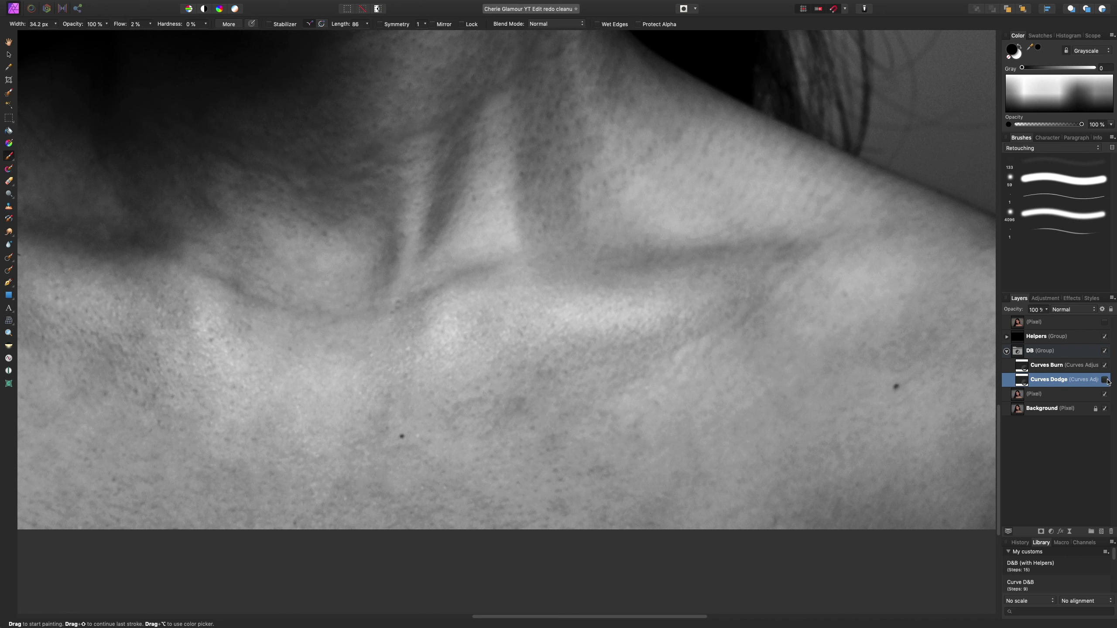
click(1107, 380)
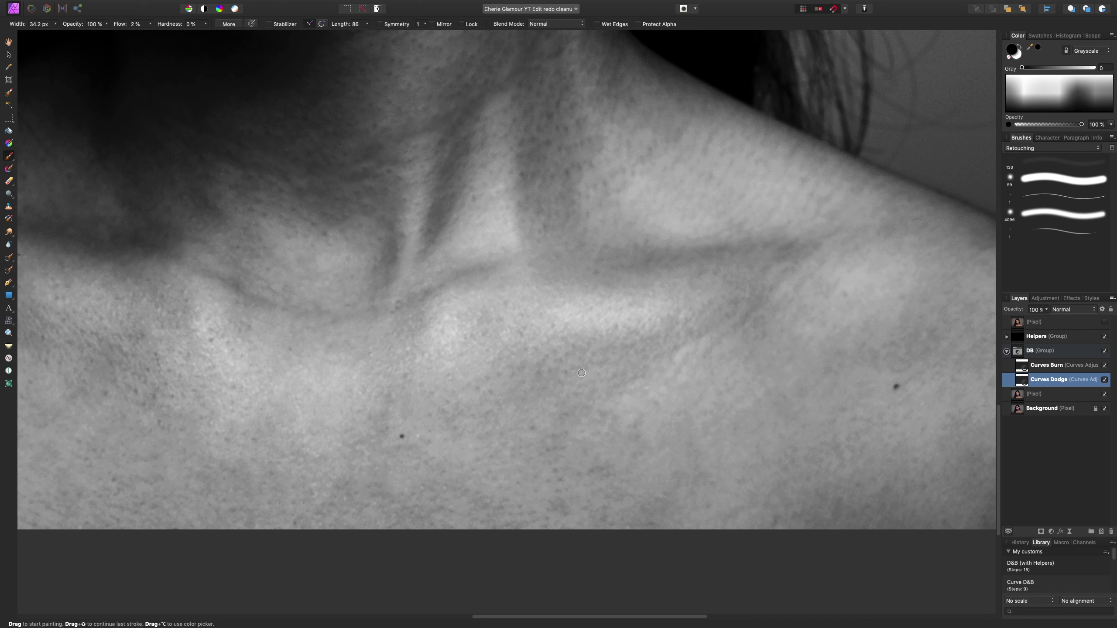
Switch the paint colour from black to white and retouch the chest on the Curves Dodge mask, finishing at a 31.3 px brush
key(bracketleft)
key(bracketleft)
key(bracketleft)
key(bracketright)
key(x)
drag(1029, 92, 1069, 135)
key(x)
key(bracketright)
key(super+minus)
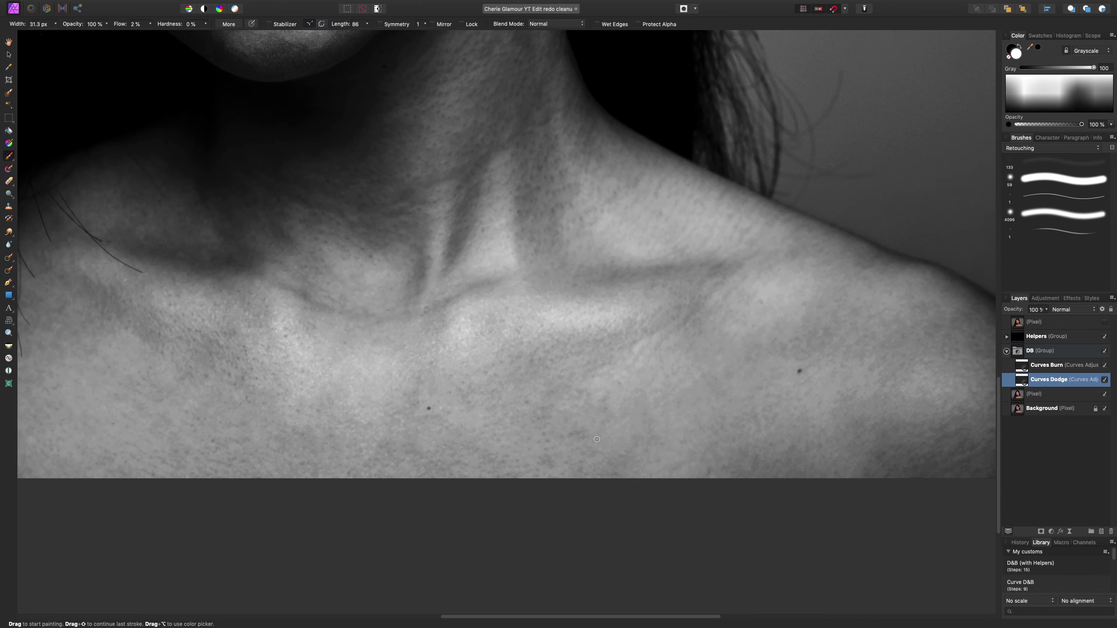
Dodge the remaining dark patches across the chest and shoulders, varying the brush size and finishing at about 36 px
key(bracketright)
key(bracketright)
key(bracketright)
key(bracketleft)
key(bracketleft)
key(bracketleft)
key(bracketleft)
key(bracketright)
key(bracketright)
key(bracketright)
key(bracketright)
key(bracketright)
key(bracketright)
key(bracketleft)
key(bracketleft)
key(bracketleft)
key(bracketleft)
key(bracketright)
key(bracketleft)
key(bracketleft)
key(bracketleft)
key(bracketleft)
key(bracketright)
key(bracketright)
key(bracketleft)
key(bracketleft)
key(bracketleft)
key(bracketleft)
key(bracketright)
key(bracketright)
key(bracketright)
key(bracketright)
Compare the chest in black and white with the Curves Dodge layer hidden and shown
click(1105, 380)
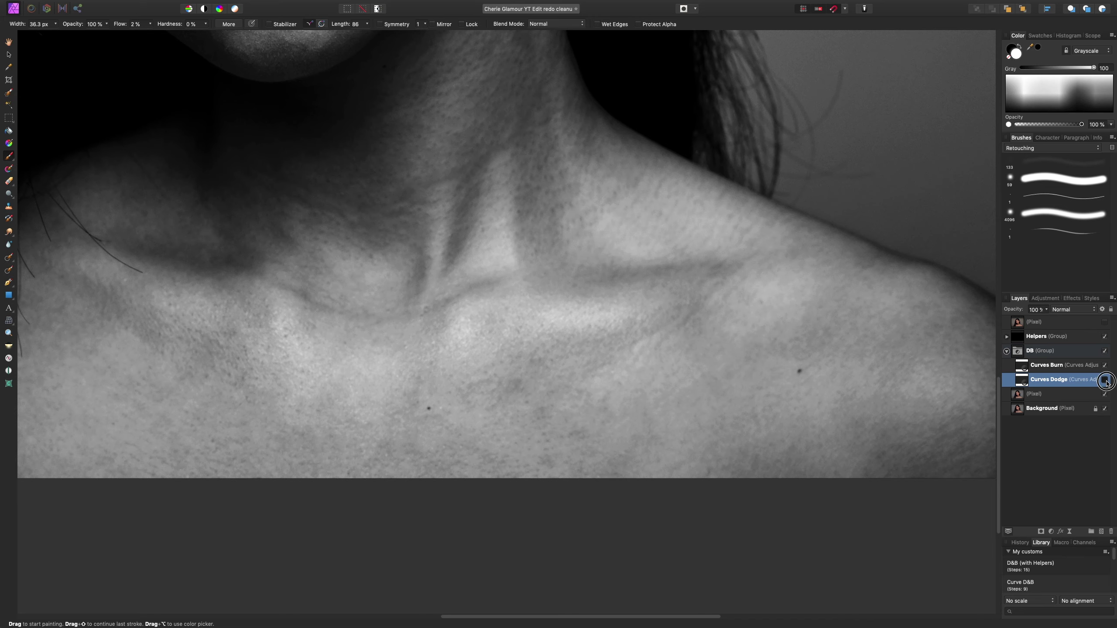
click(1105, 380)
click(1105, 379)
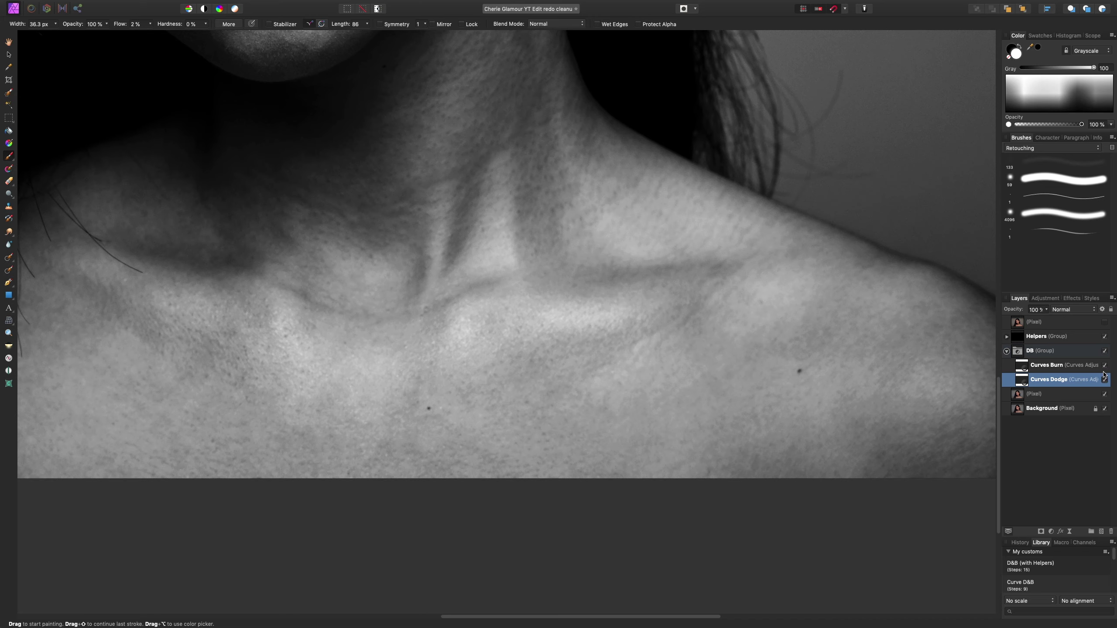
Temporarily hide the Helpers group and compare the colour image with Curves Dodge hidden and shown, close up and on the whole portrait
click(1104, 337)
click(1104, 379)
click(1104, 380)
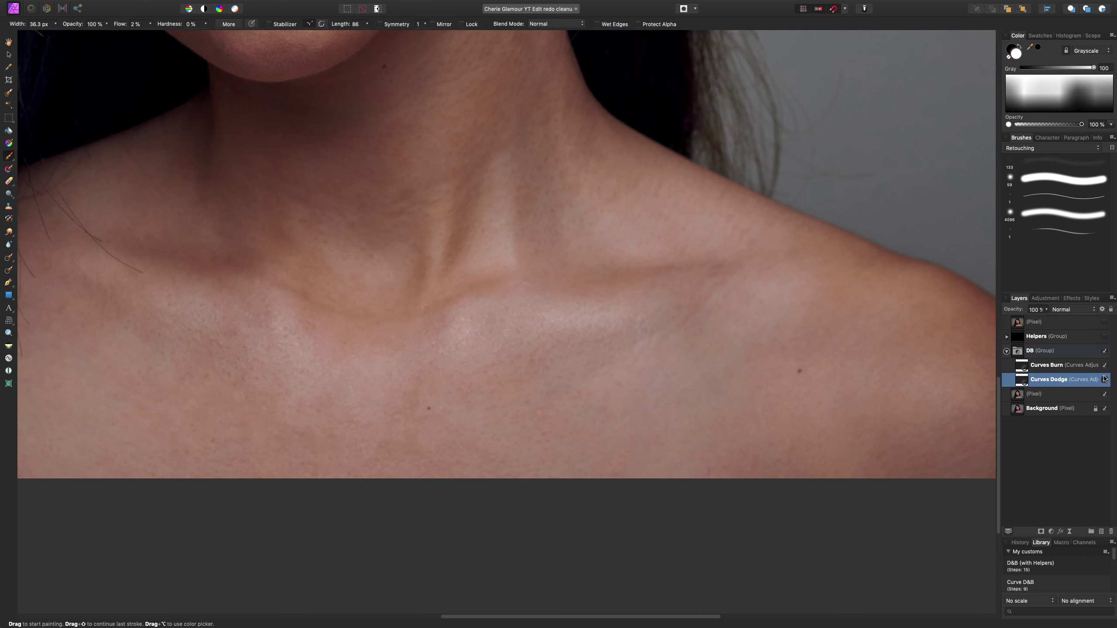
key(ctrl+0)
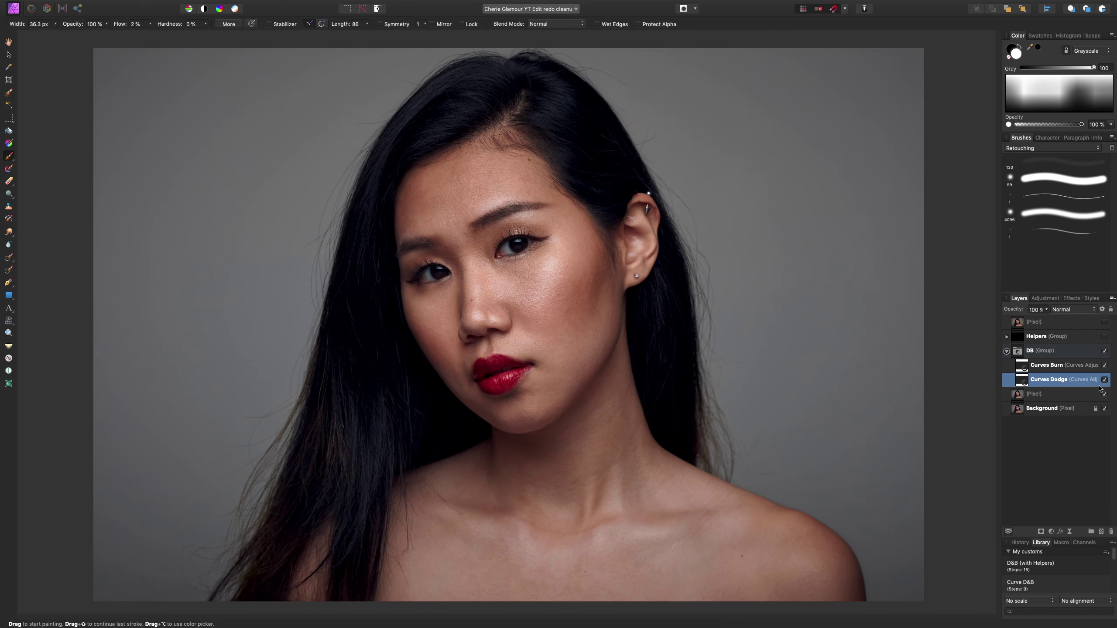
click(1104, 379)
click(1106, 378)
click(1105, 380)
click(1105, 380)
click(1104, 337)
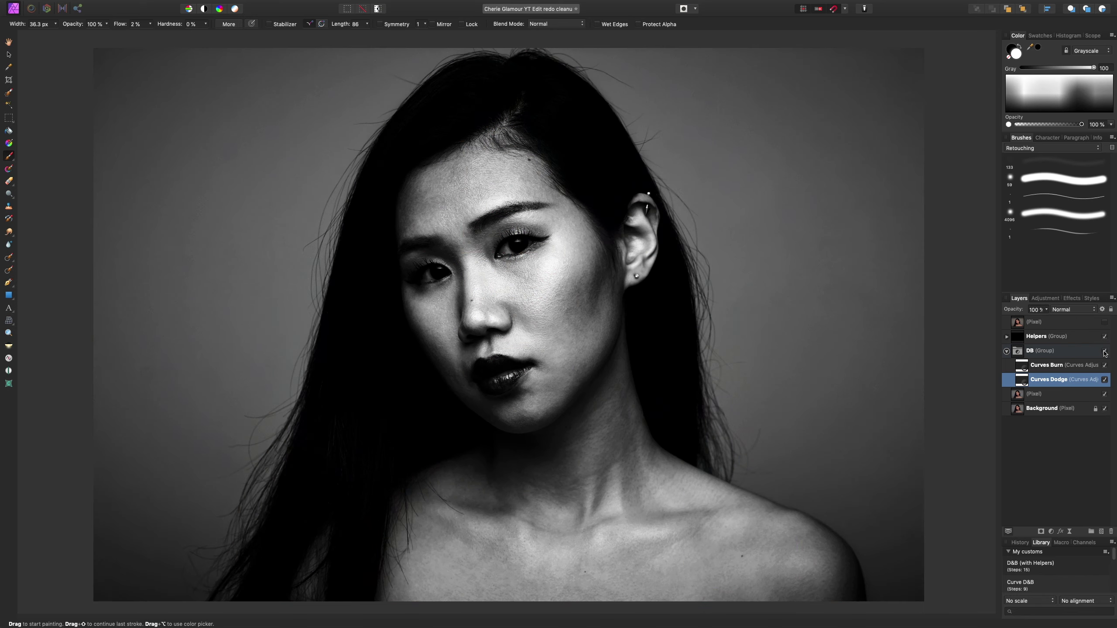
Lighten the shadows slightly by raising the lower curve point of the Curves adjustment inside the Helpers group
key(super+plus)
key(super+plus)
drag(766, 454, 710, 260)
drag(688, 394, 655, 277)
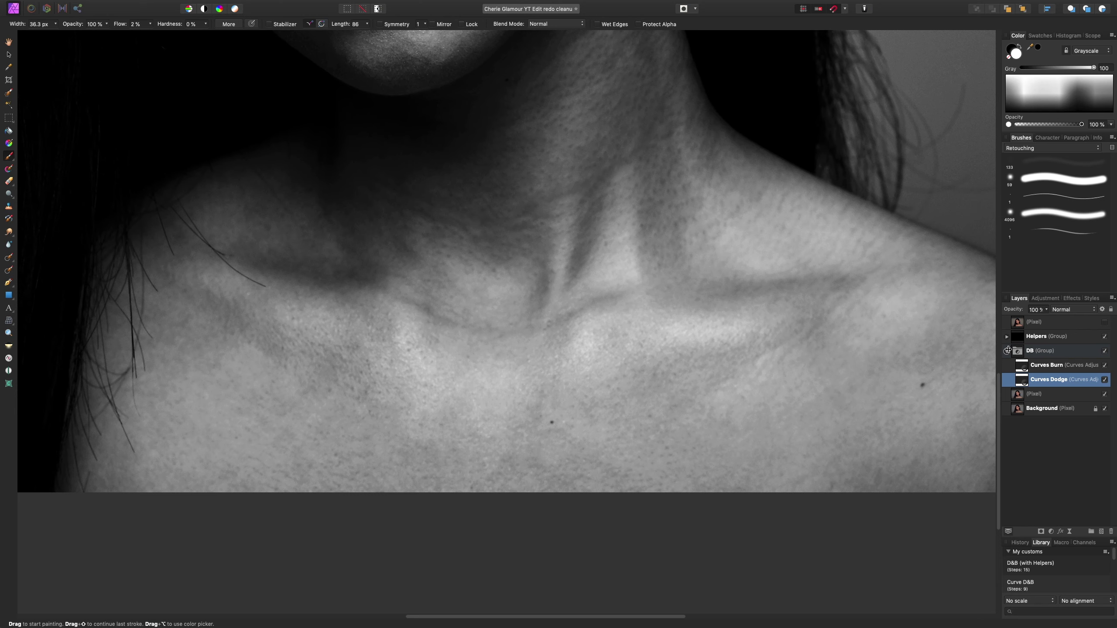
click(1008, 337)
double_click(1022, 351)
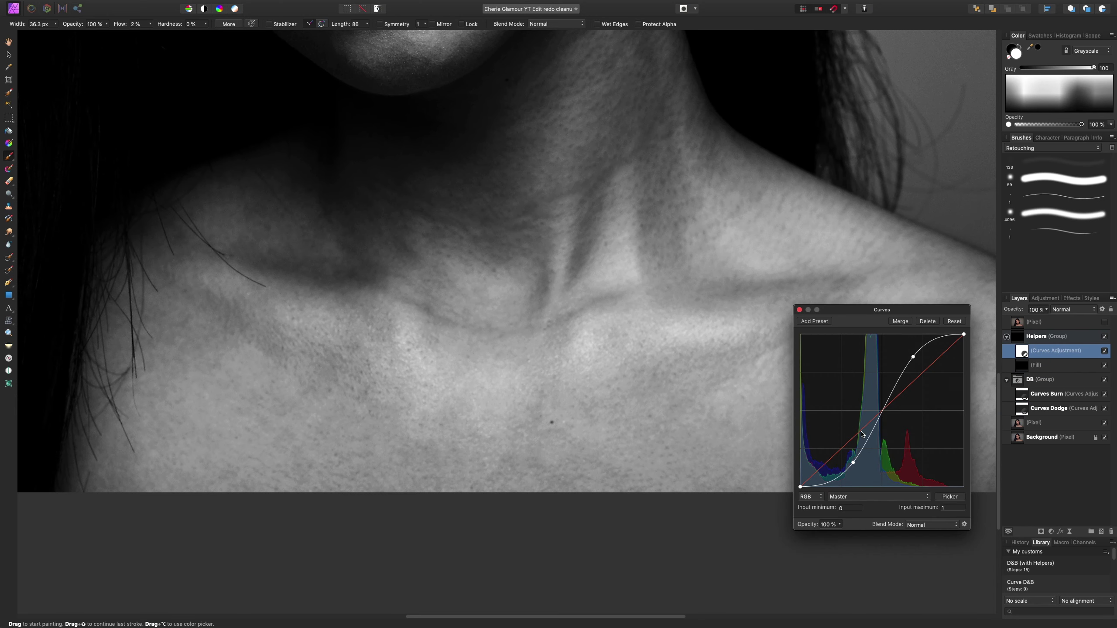
drag(854, 462, 853, 455)
click(799, 310)
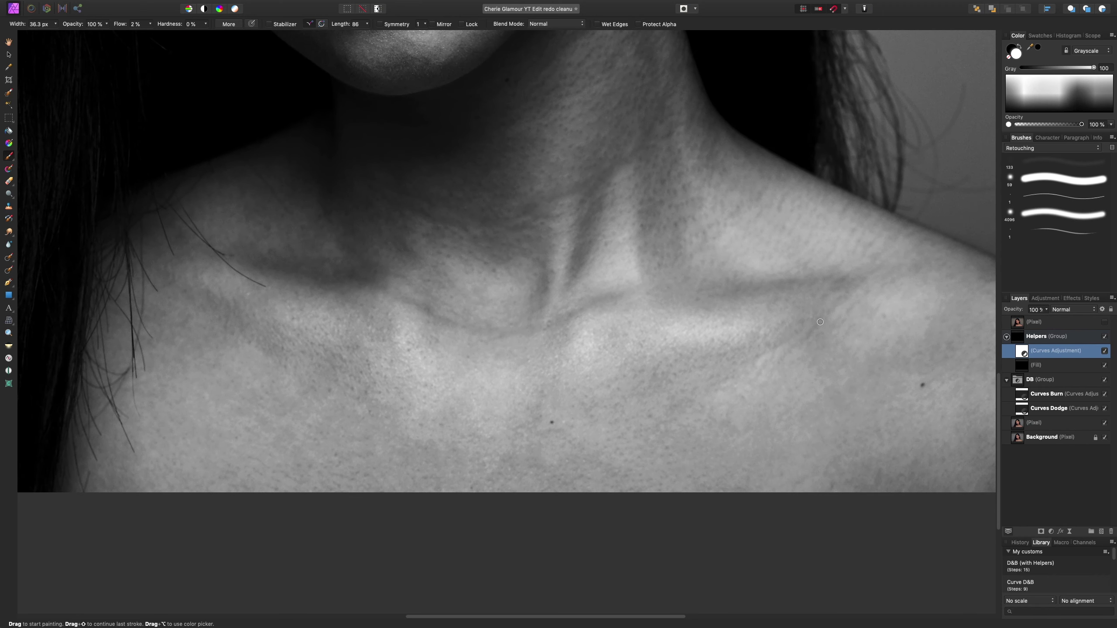
Fine-tune the strength of the Curves Dodge adjustment by nudging its curve's midpoint down and partly back up
double_click(1022, 410)
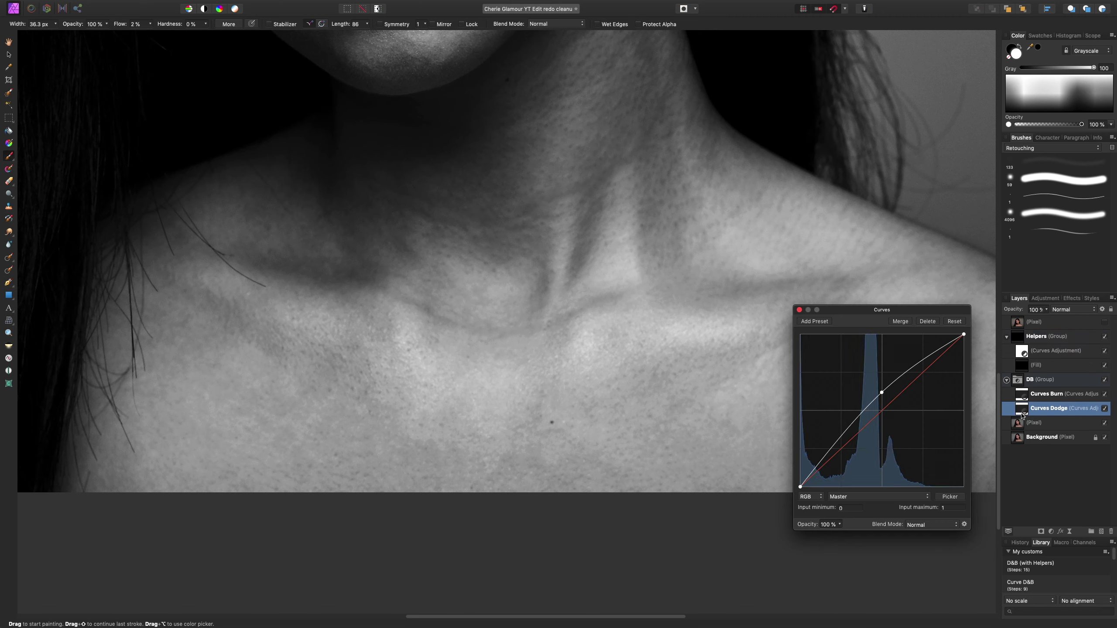
drag(873, 310, 1053, 310)
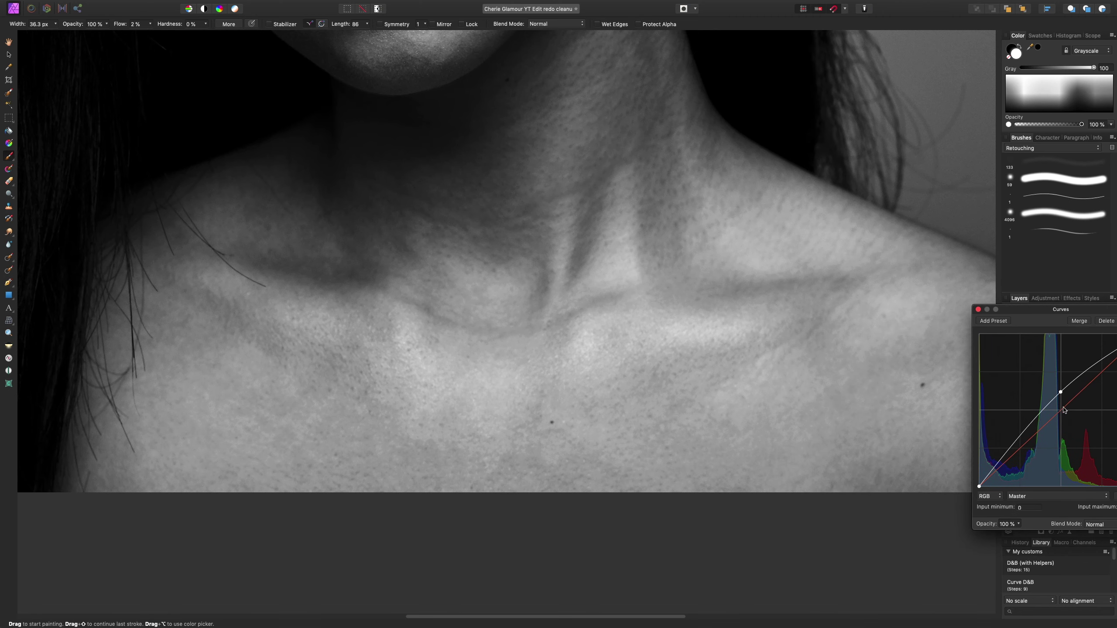
drag(1062, 393, 1060, 397)
drag(1060, 397, 1060, 394)
click(976, 309)
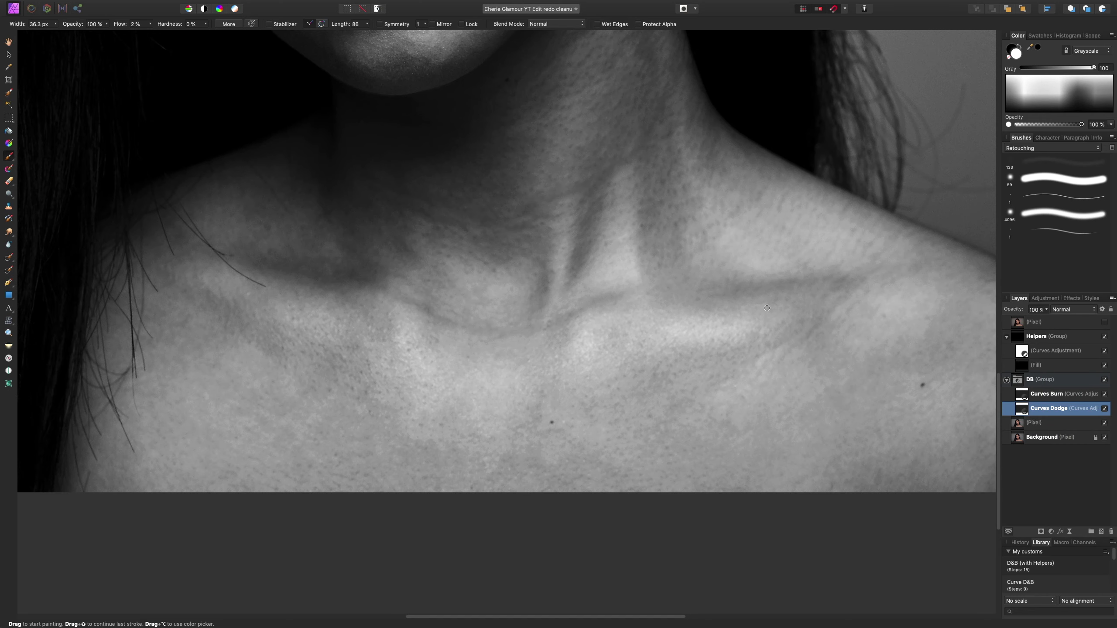
Dodge the broad dark shading on the cheek beside the ear, trying a 99.1 px brush and reducing it to 60.9 px
scroll(767, 308, up, 5)
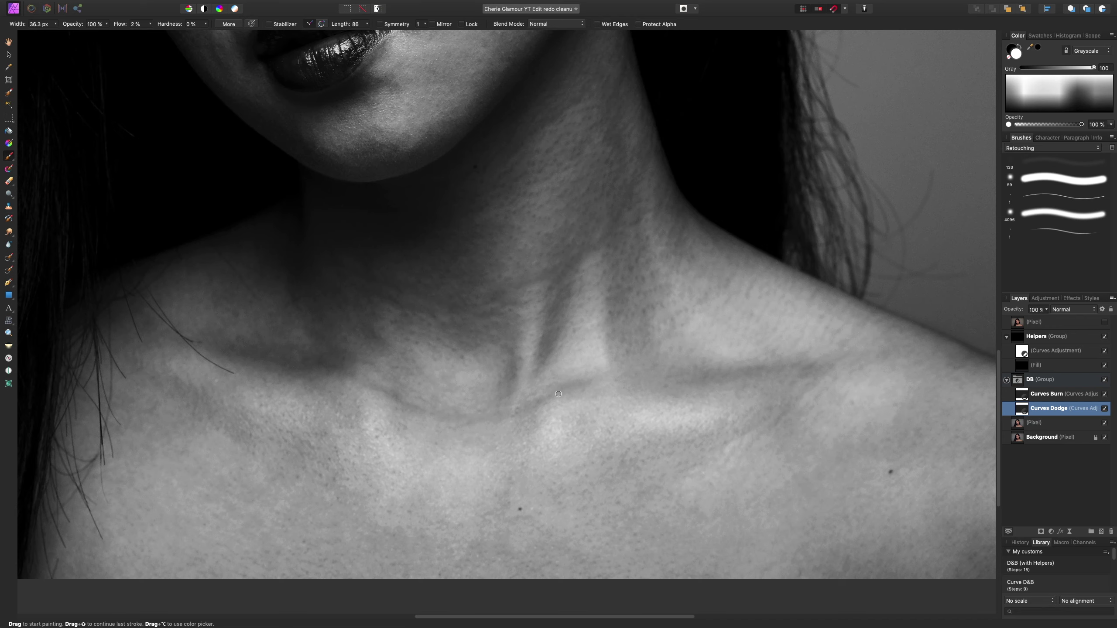
scroll(559, 394, down, 4)
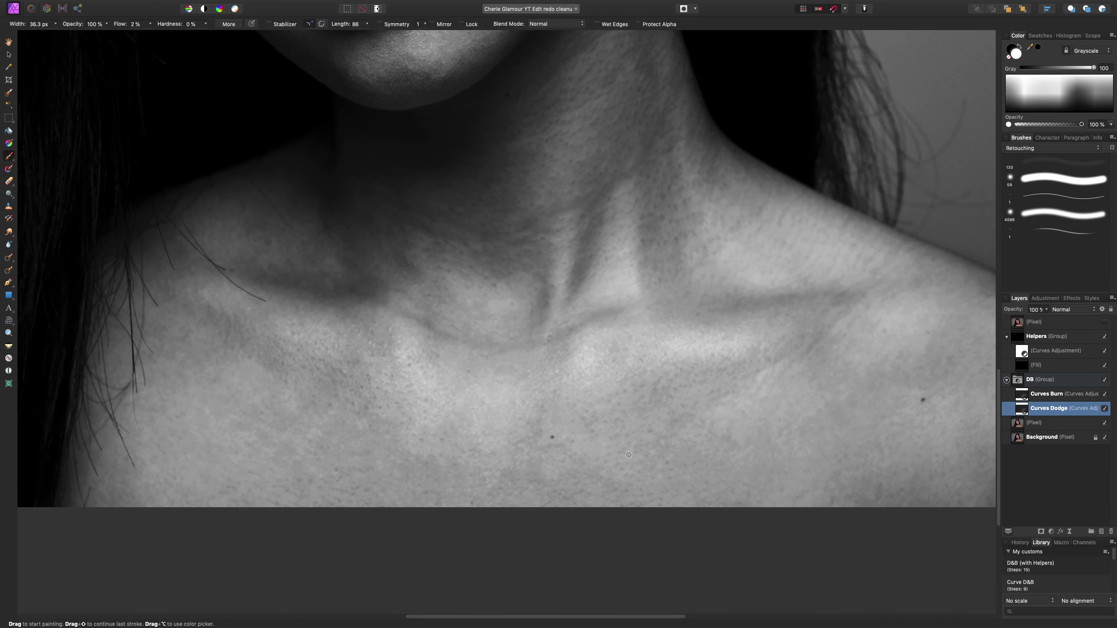
scroll(576, 285, up, 20)
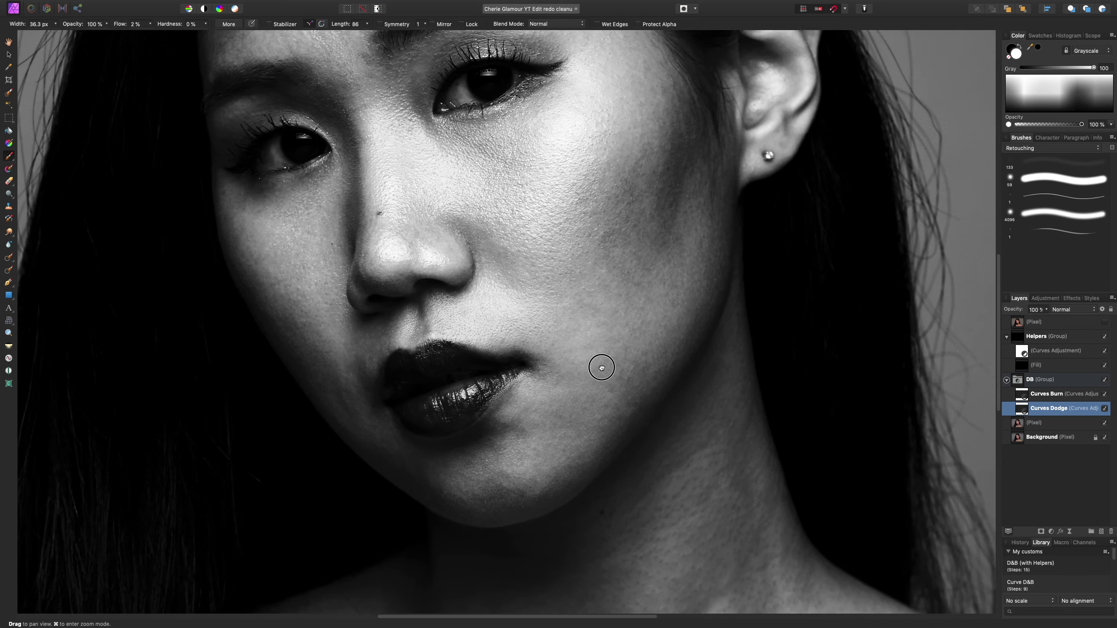
scroll(601, 368, up, 7)
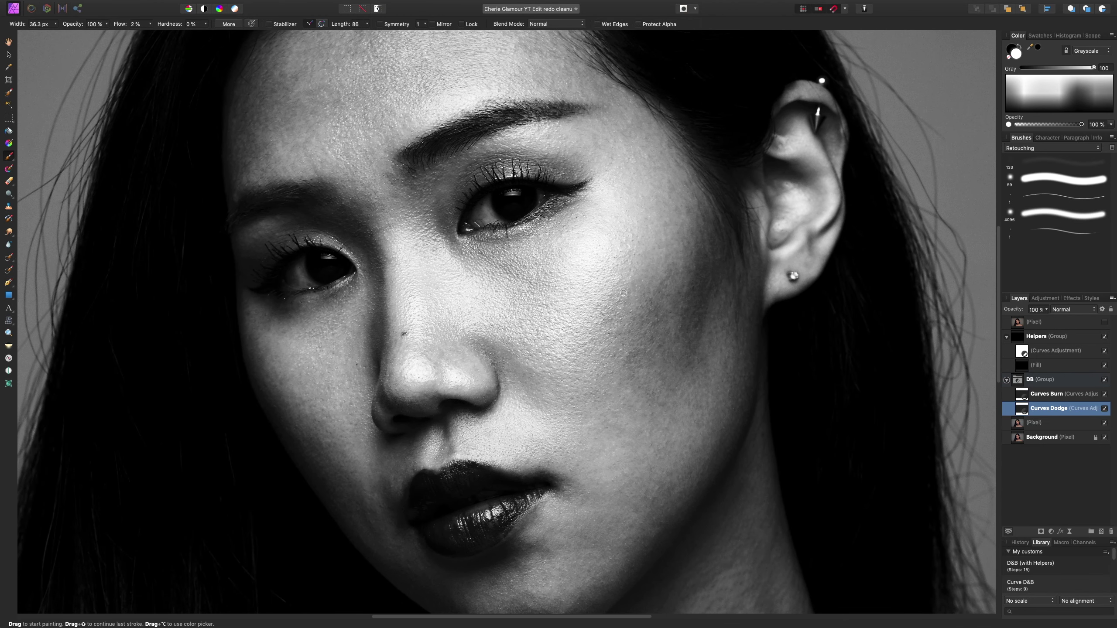
scroll(660, 396, up, 5)
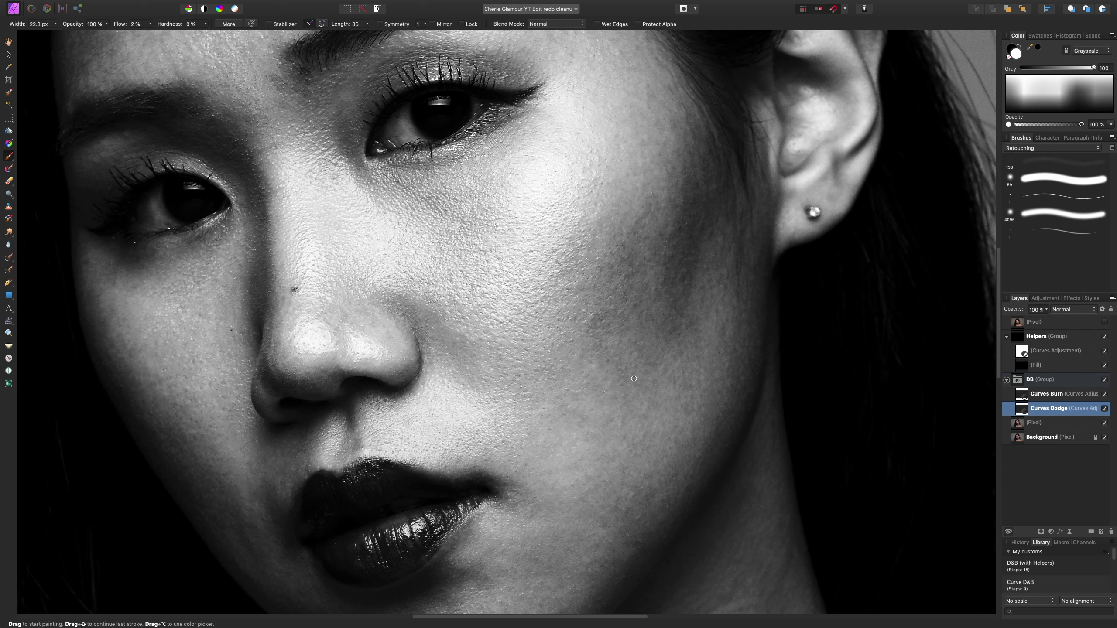
key(bracketleft)
key(bracketleft)
key(bracketright)
key(bracketright)
key(bracketright)
key(bracketright)
key(bracketright)
key(bracketright)
key(bracketright)
key(bracketright)
key(bracketright)
key(bracketright)
key(bracketright)
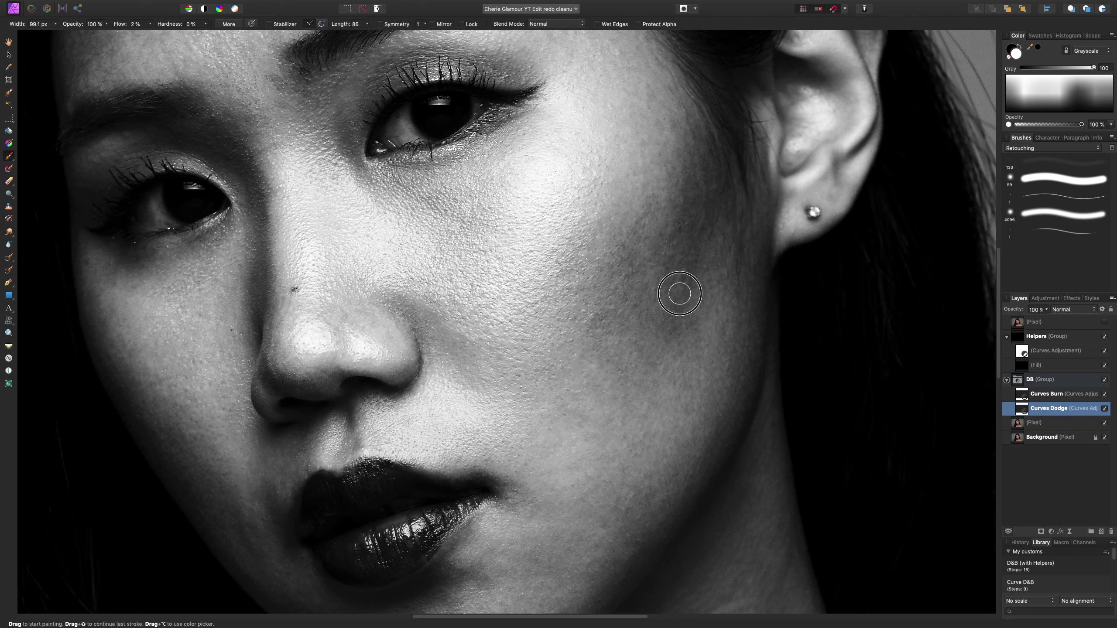
key(bracketleft)
key(bracketleft)
key(bracketleft)
key(bracketleft)
drag(694, 169, 680, 266)
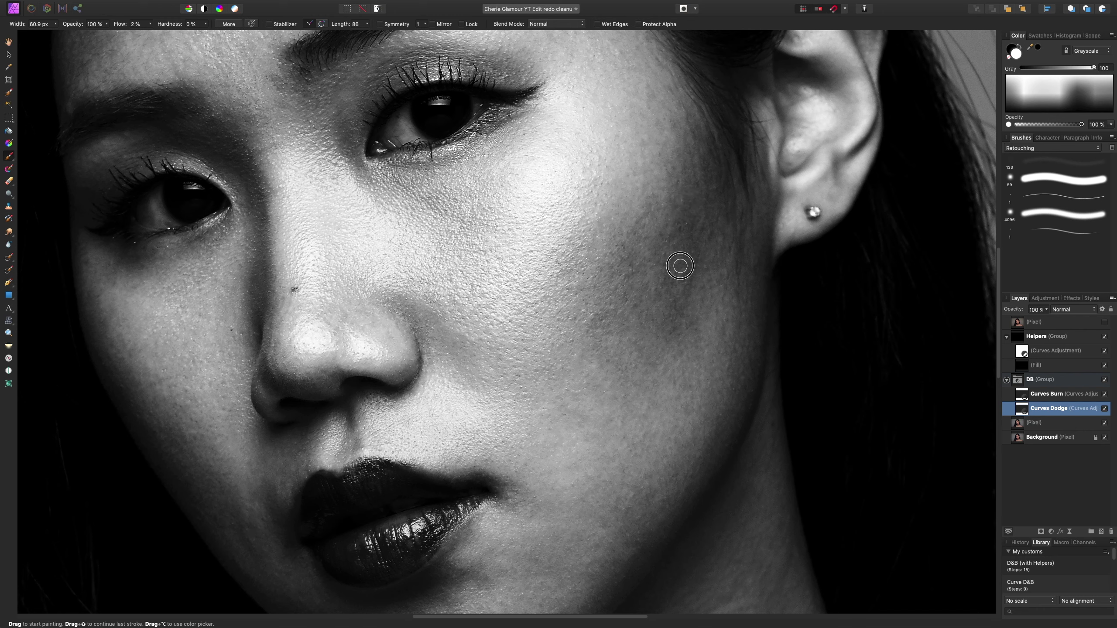
Dodge smaller dark patches on the same cheek, varying the brush size and finishing at 24.7 px
key(bracketleft)
key(bracketleft)
key(bracketleft)
drag(647, 214, 655, 205)
key(])
key(])
drag(631, 253, 629, 266)
key(bracketleft)
key(bracketleft)
key(bracketleft)
key(bracketright)
key(bracketright)
key(bracketleft)
key(bracketleft)
key(bracketleft)
key(bracketright)
key(bracketright)
key(bracketright)
key(bracketleft)
key(bracketleft)
Compare the face with the Curves Dodge layer hidden and shown, both close up and on the whole portrait
click(1106, 408)
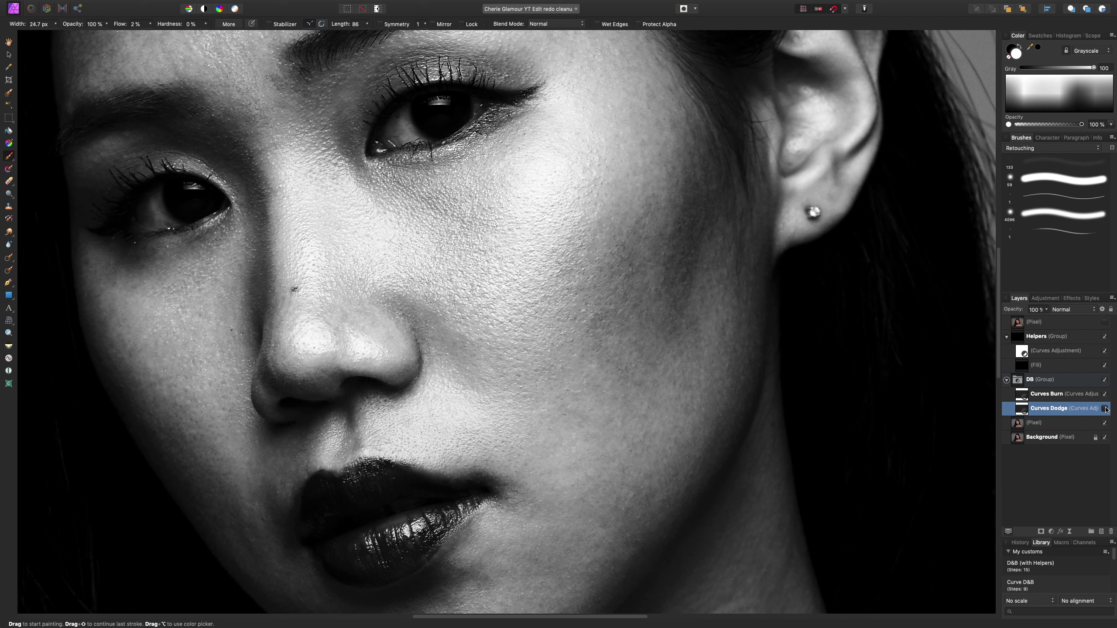
click(1105, 408)
key(super+minus)
click(1105, 409)
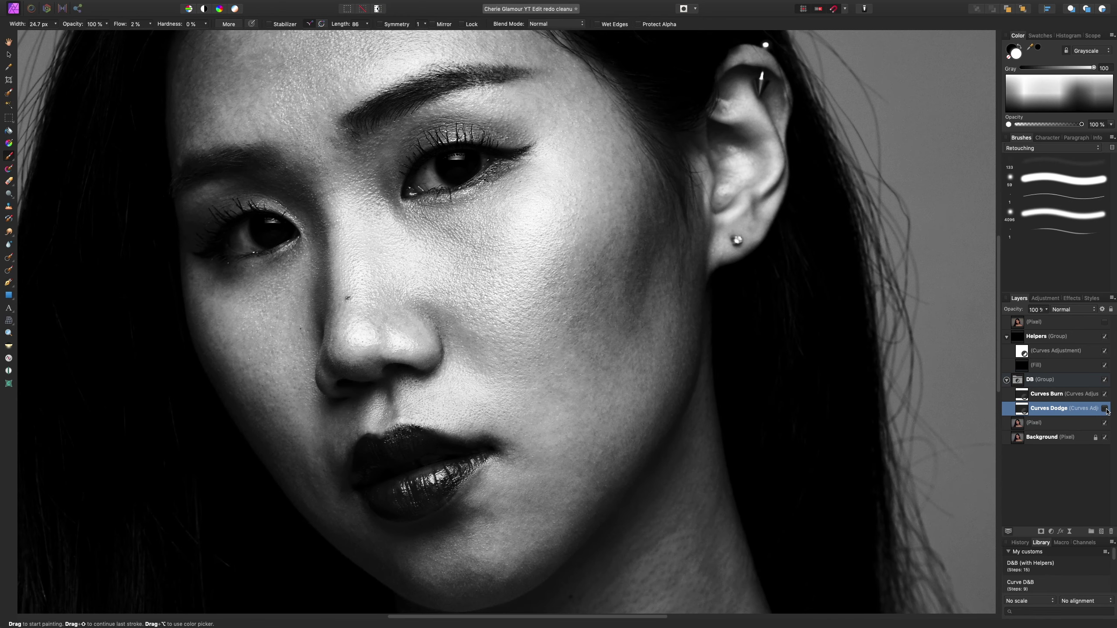
click(1105, 408)
click(1105, 409)
click(1105, 409)
key(super+0)
click(1106, 409)
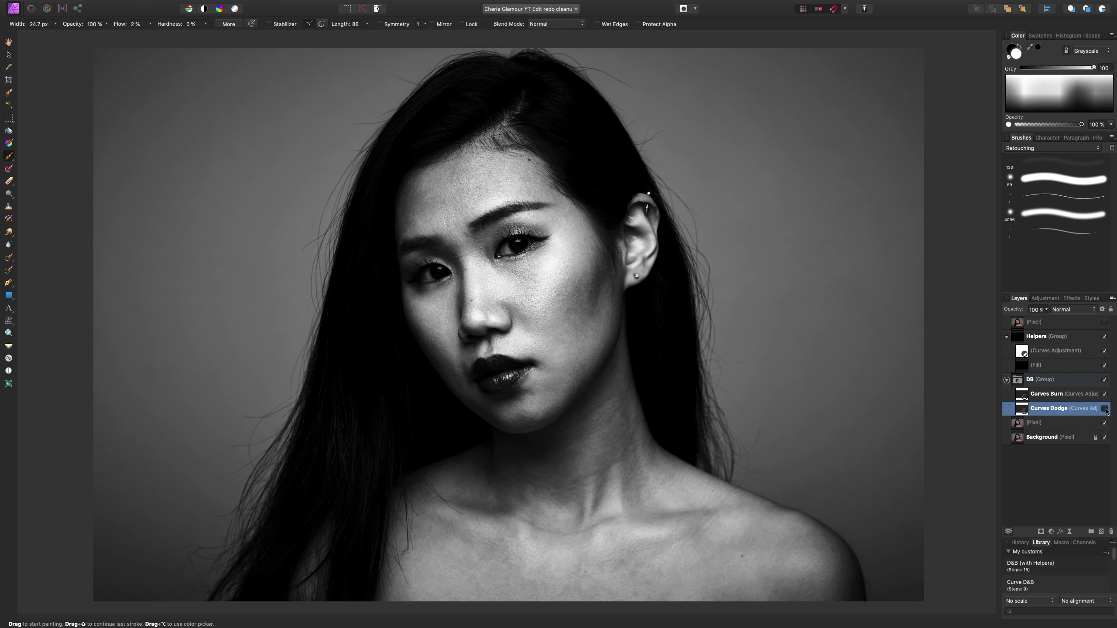
click(1106, 409)
Continue dodging uneven patches on the cheek near the ear with a smaller brush of about 20 px
key(super+plus)
key(super+plus)
key(super+plus)
key(bracketright)
drag(761, 313, 700, 304)
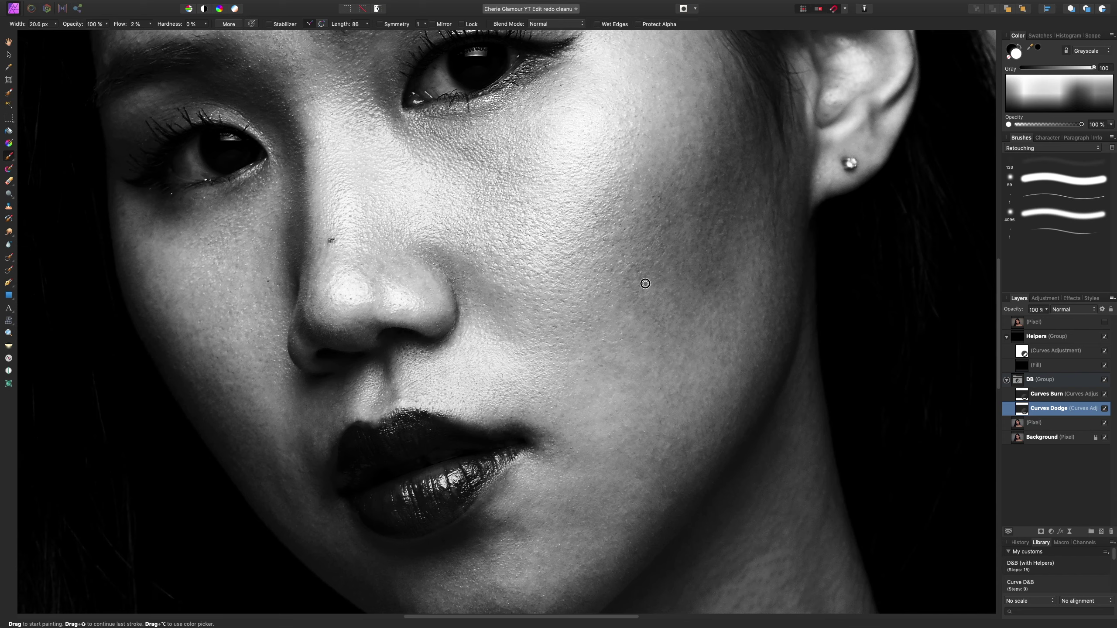
key(bracketleft)
key(bracketleft)
key(bracketleft)
Dodge the fine dark patches in the cheek shadow at close range, finishing with a 16.3 px brush
scroll(637, 267, up, 6)
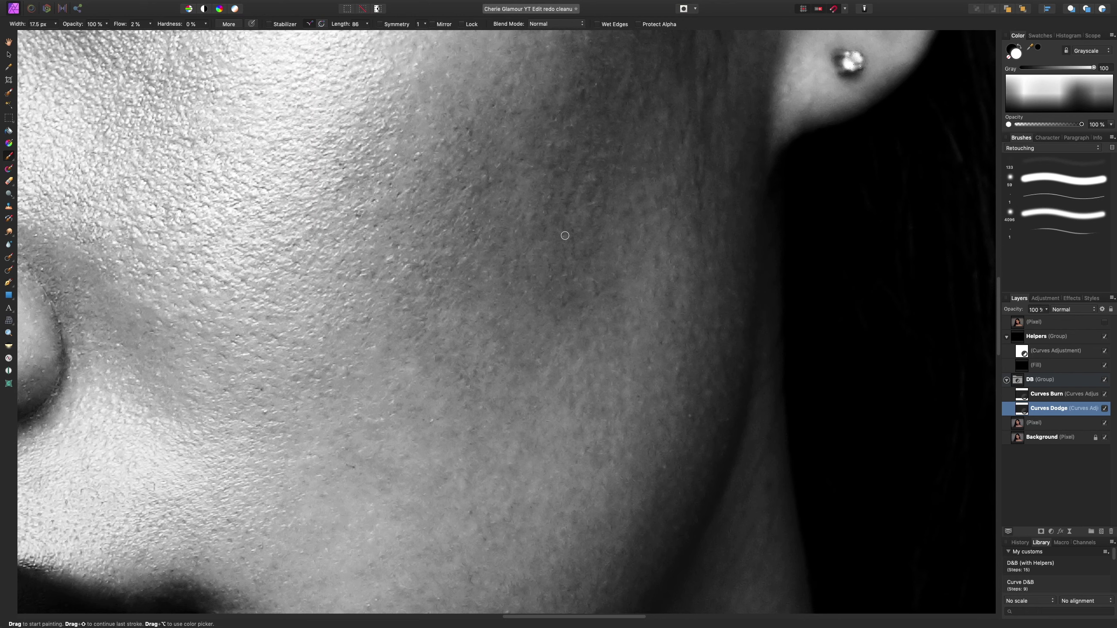
key(bracketleft)
key(bracketleft)
drag(562, 177, 552, 176)
key(])
key(bracketright)
scroll(580, 299, down, 2)
scroll(601, 285, down, 3)
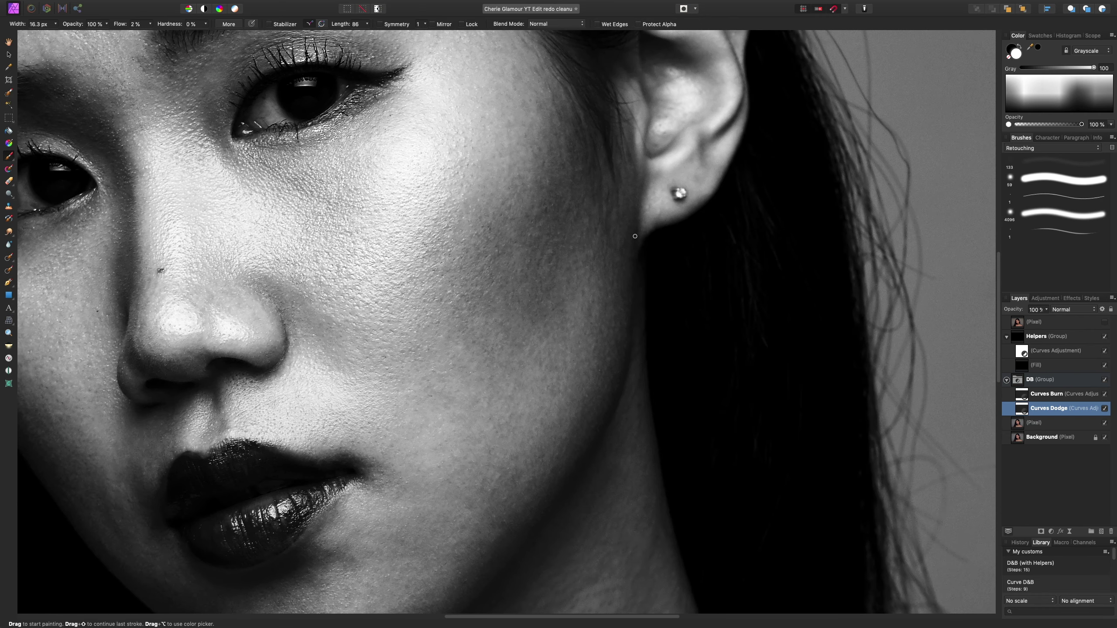
Examine the evenness of the dodged cheek at several magnifications, from the whole portrait to close up
key(super+0)
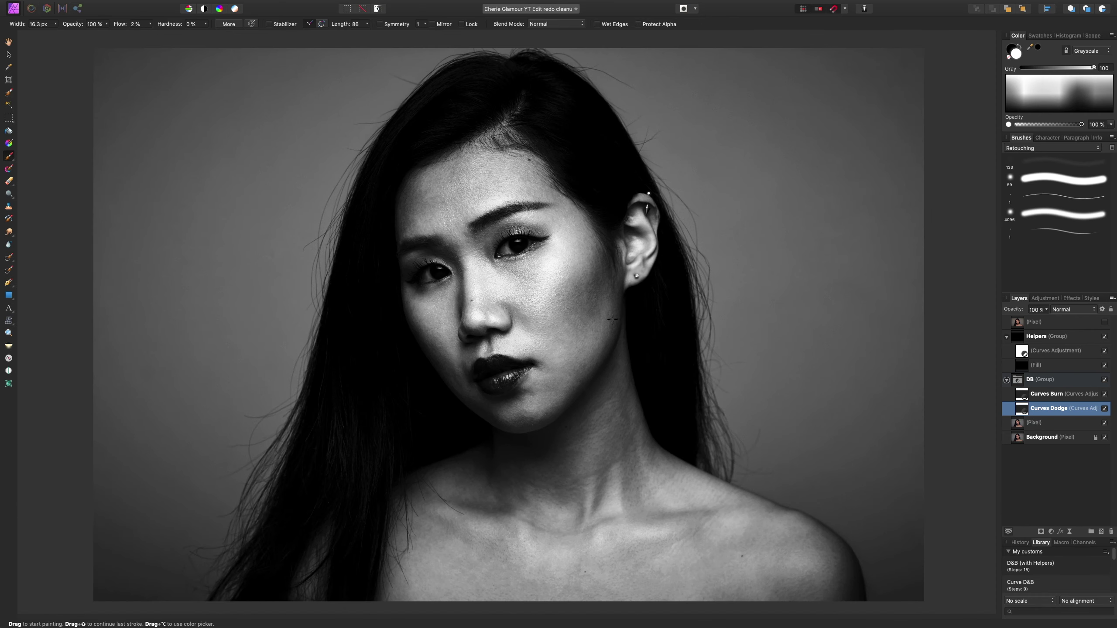
key(super+plus)
key(super+plus)
key(super+0)
key(super+plus)
key(super+plus)
key(super+plus)
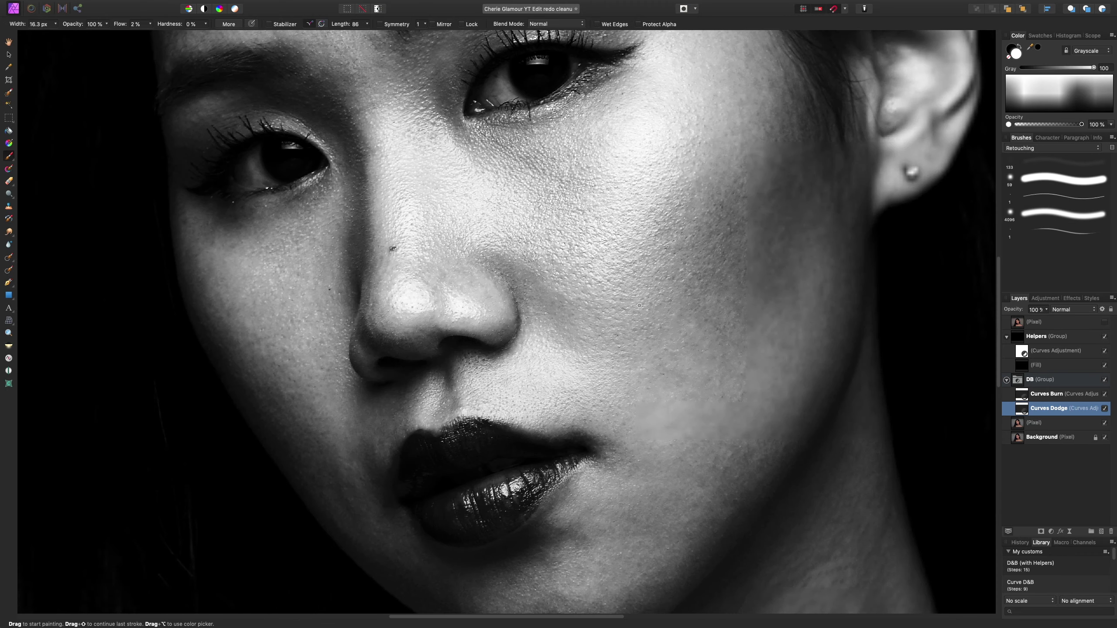
key(super+0)
key(super+1)
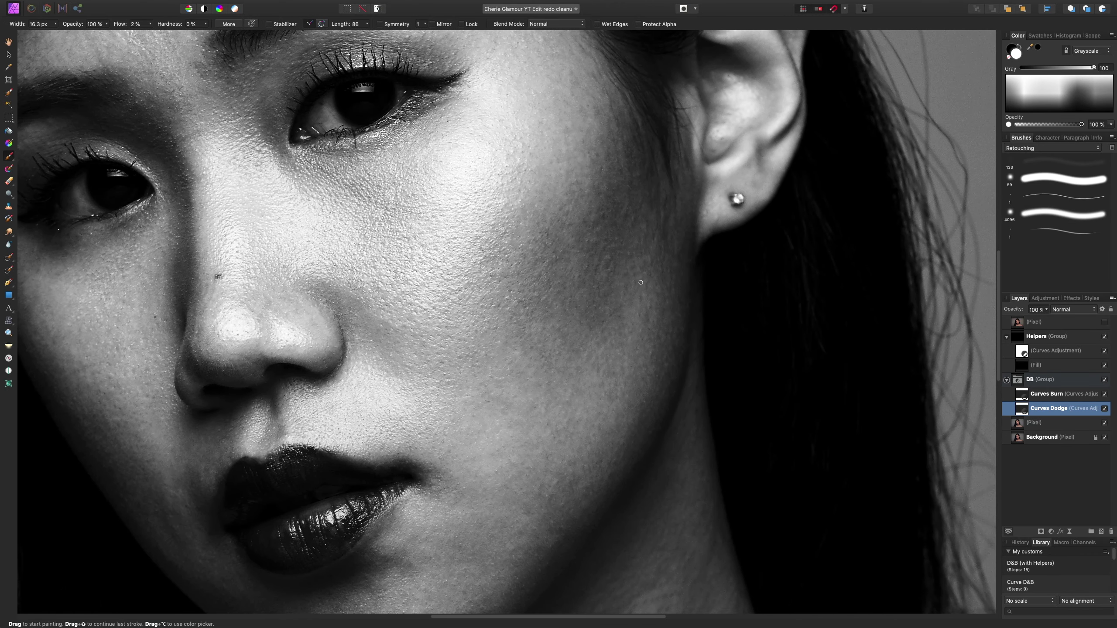
key(super+plus)
key(super+0)
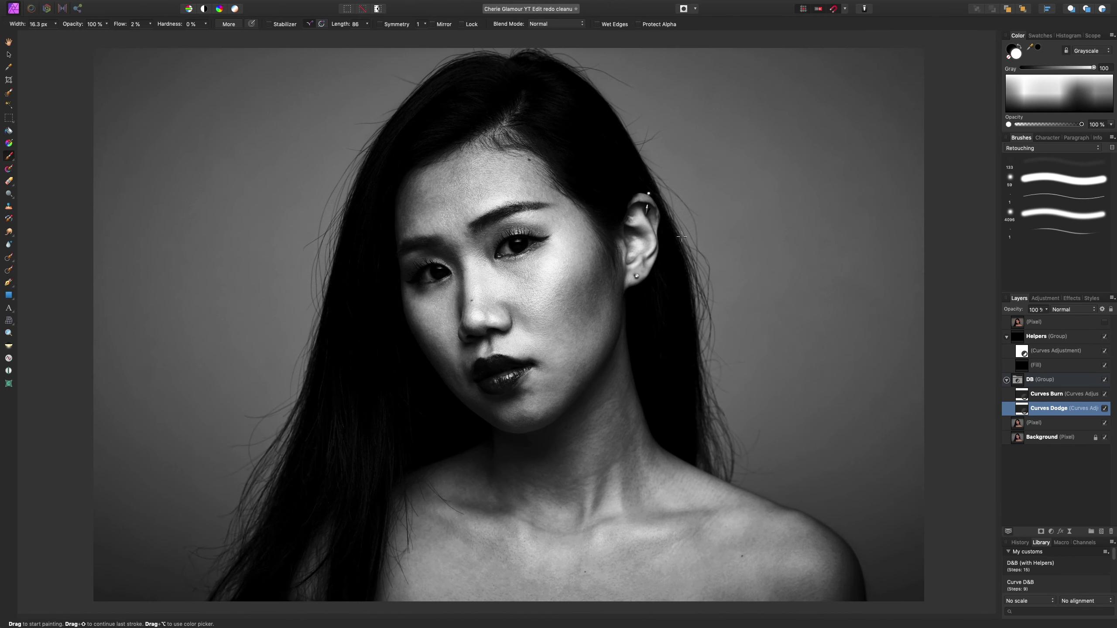
key(super+plus)
key(super+plus)
drag(688, 305, 591, 325)
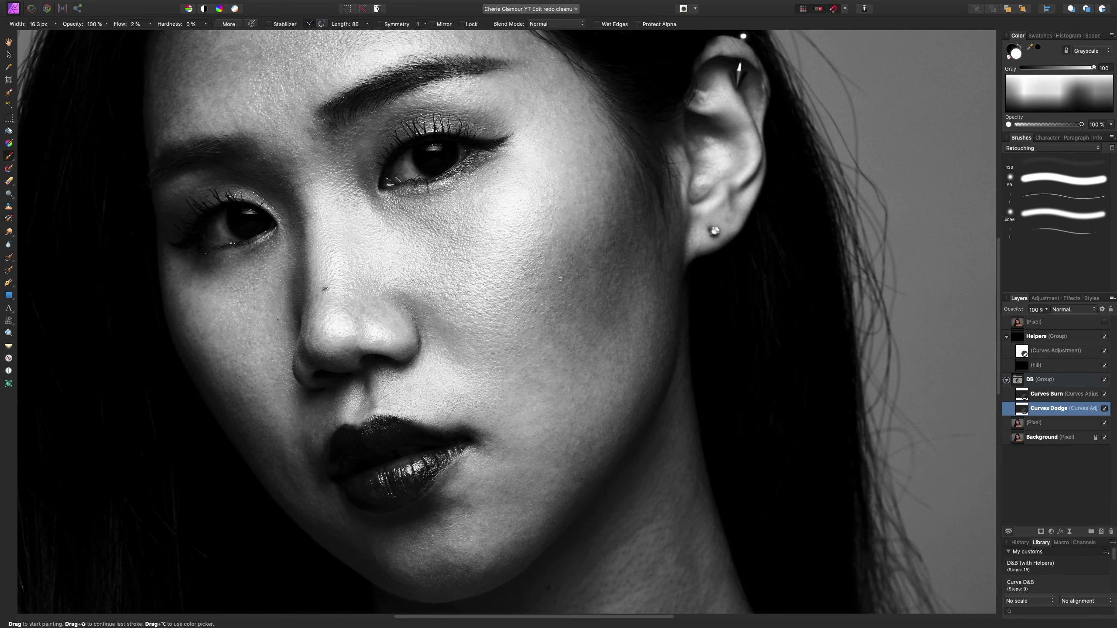
Dodge the finest dark spots in the cheek shadow near the ear at close range with a brush of about 7 px
key(super+plus)
key(super+plus)
drag(785, 267, 511, 334)
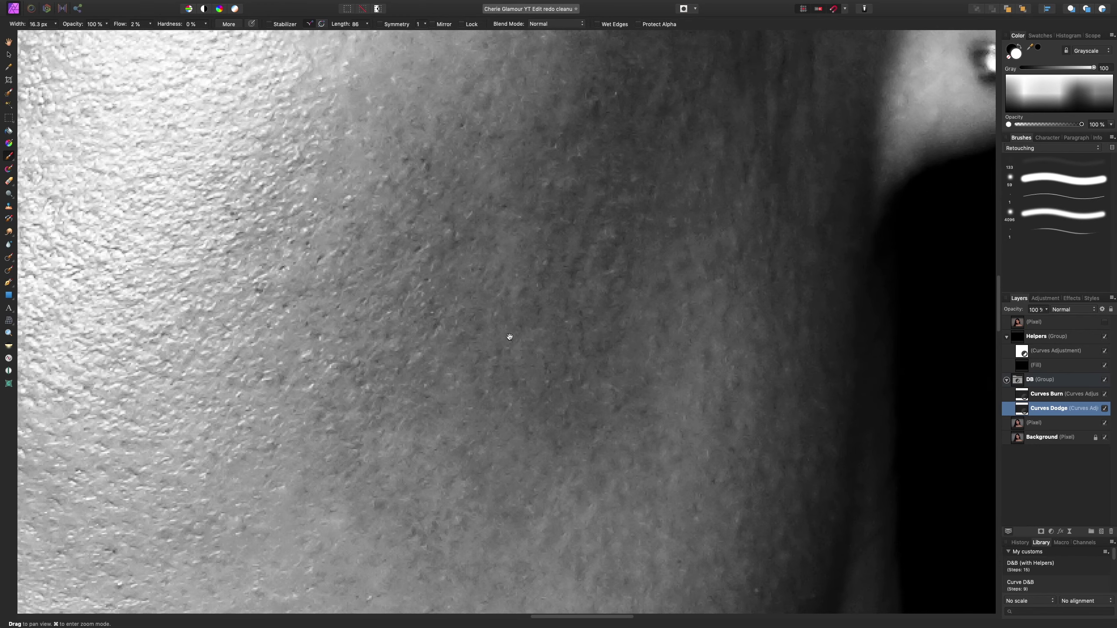
key(bracketleft)
key(bracketleft)
key(bracketleft)
key(bracketleft)
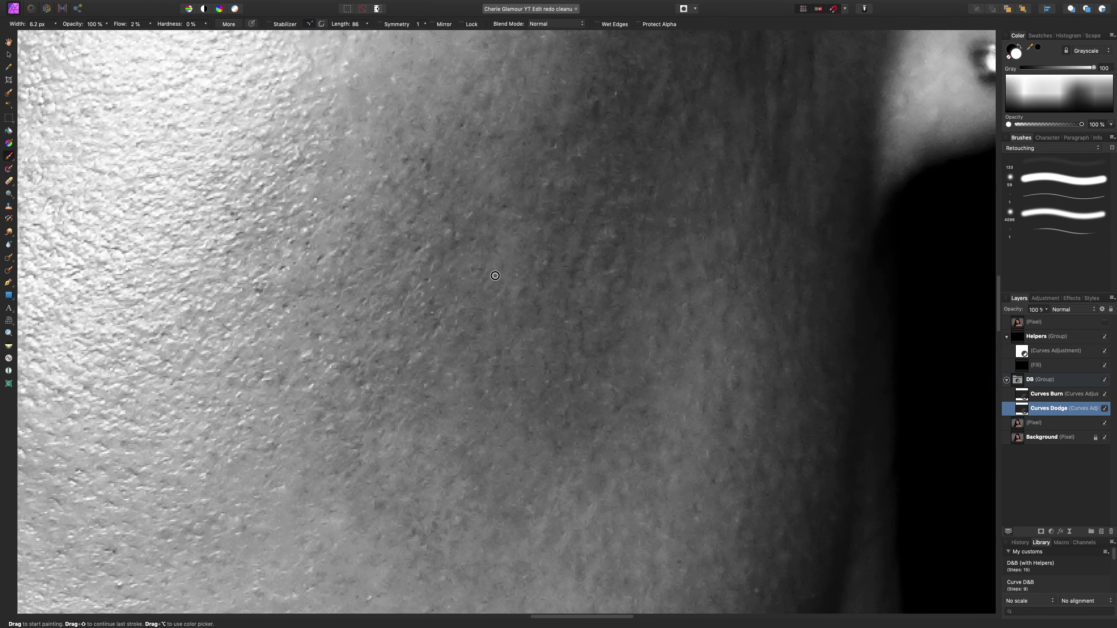
key(bracketright)
key(super+minus)
key(super+minus)
key(super+minus)
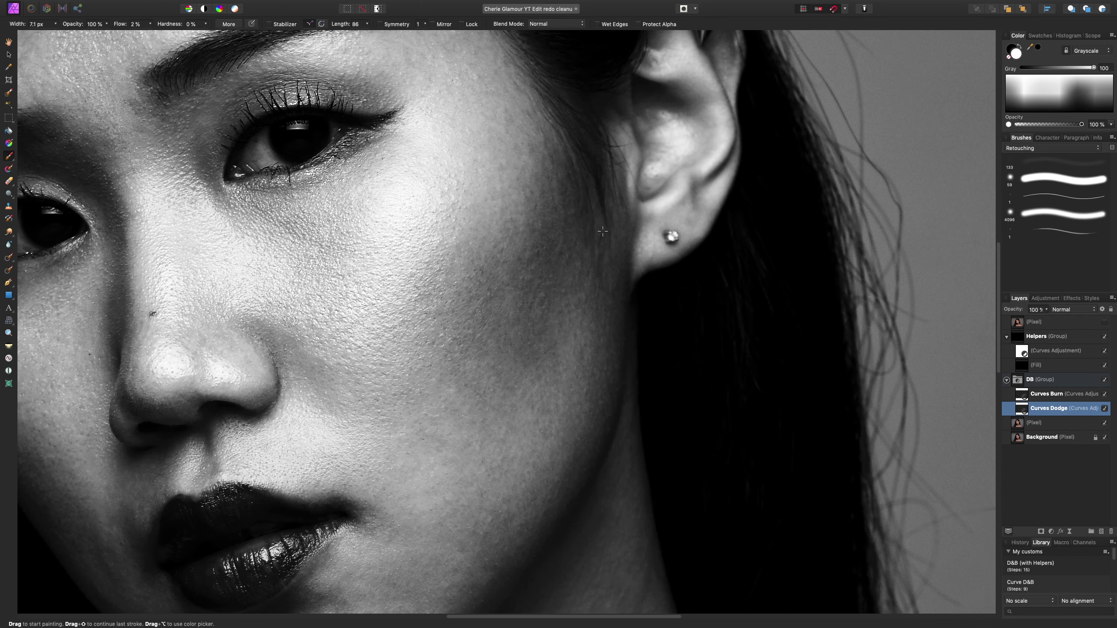
Dodge small uneven patches on the cheek and toward the jaw with brushes of about 11 to 23 px
scroll(555, 330, down, 4)
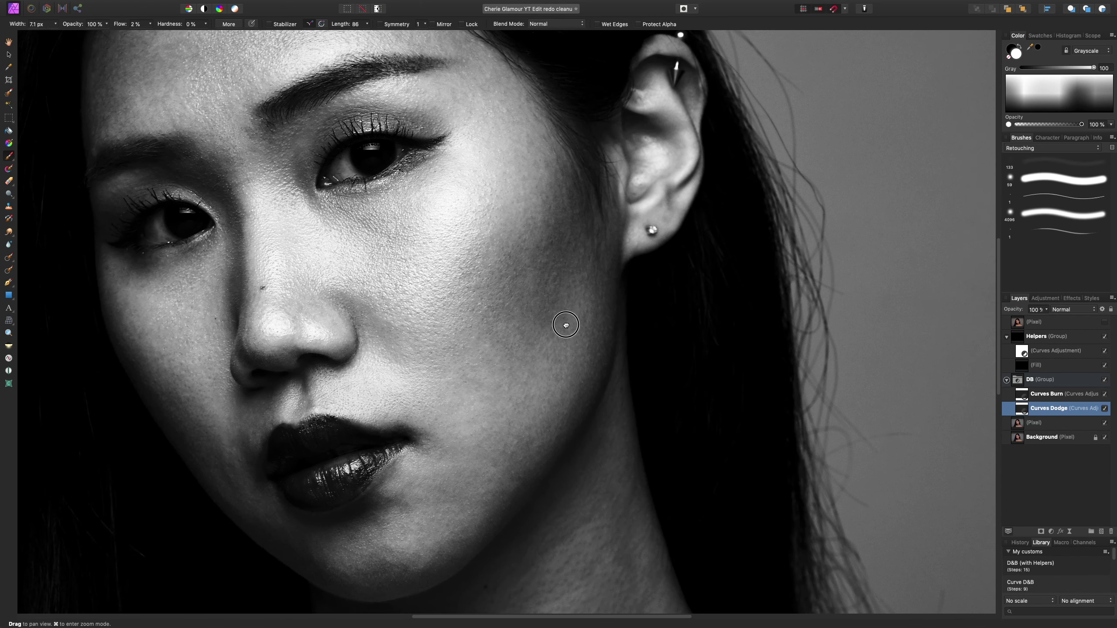
drag(566, 325, 586, 300)
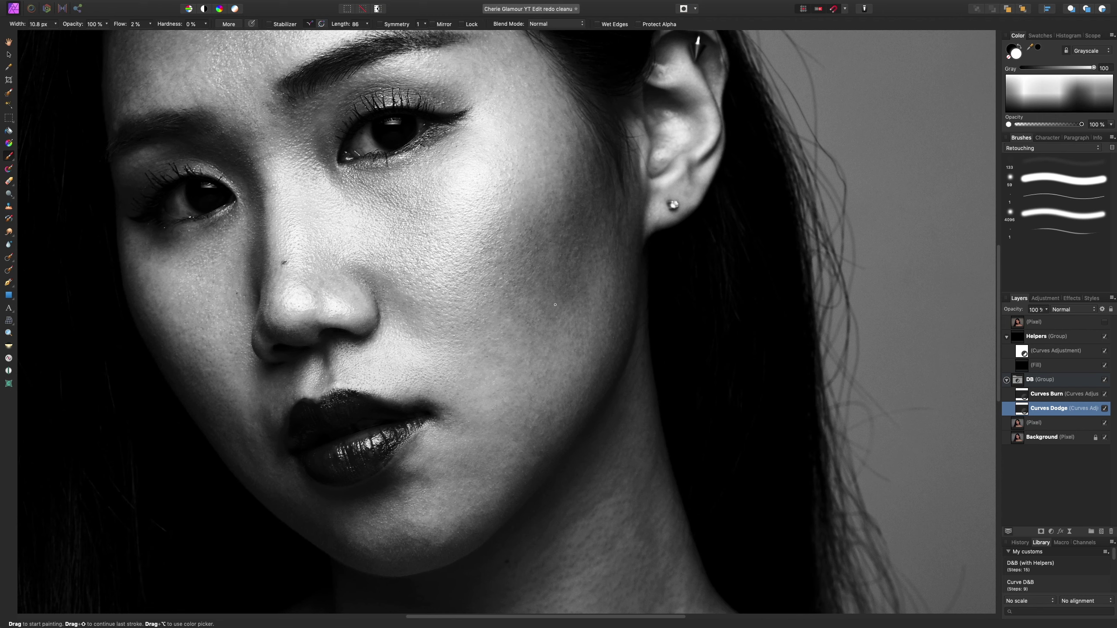
key(bracketright)
key(bracketleft)
key(super+equal)
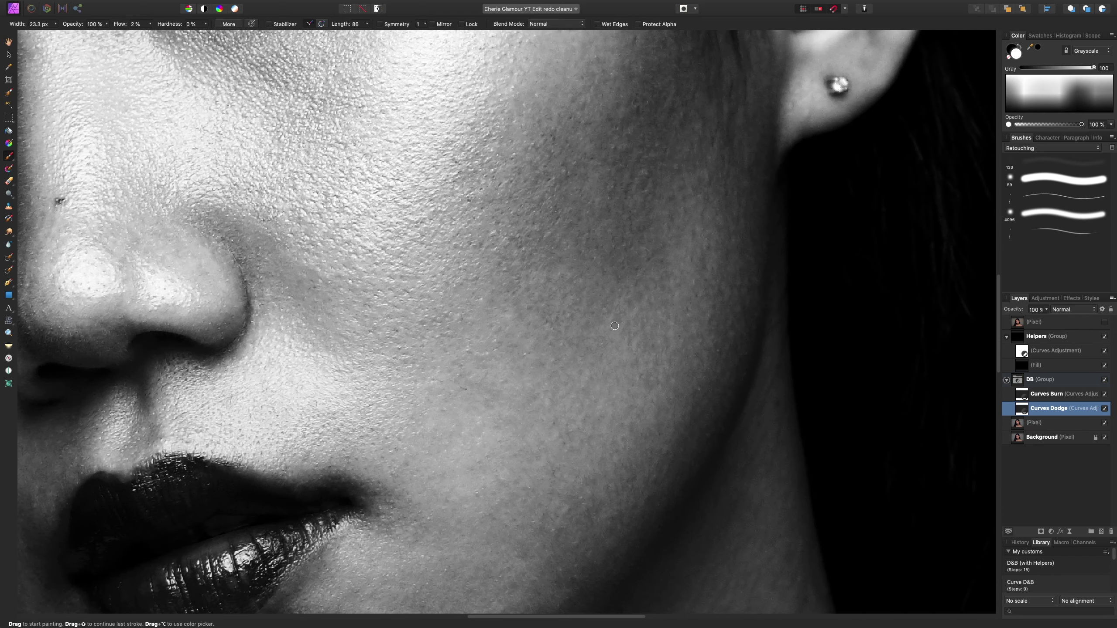
key(bracketleft)
key(bracketright)
mouse_move(649, 381)
mouse_down()
mouse_move(640, 395)
mouse_move(645, 381)
mouse_up()
key(bracketleft)
key(bracketright)
Compare the cheek with the Curves Dodge layer hidden and shown at two magnifications
click(1105, 409)
click(1105, 408)
click(1105, 408)
click(1105, 409)
key(super+minus)
click(1105, 409)
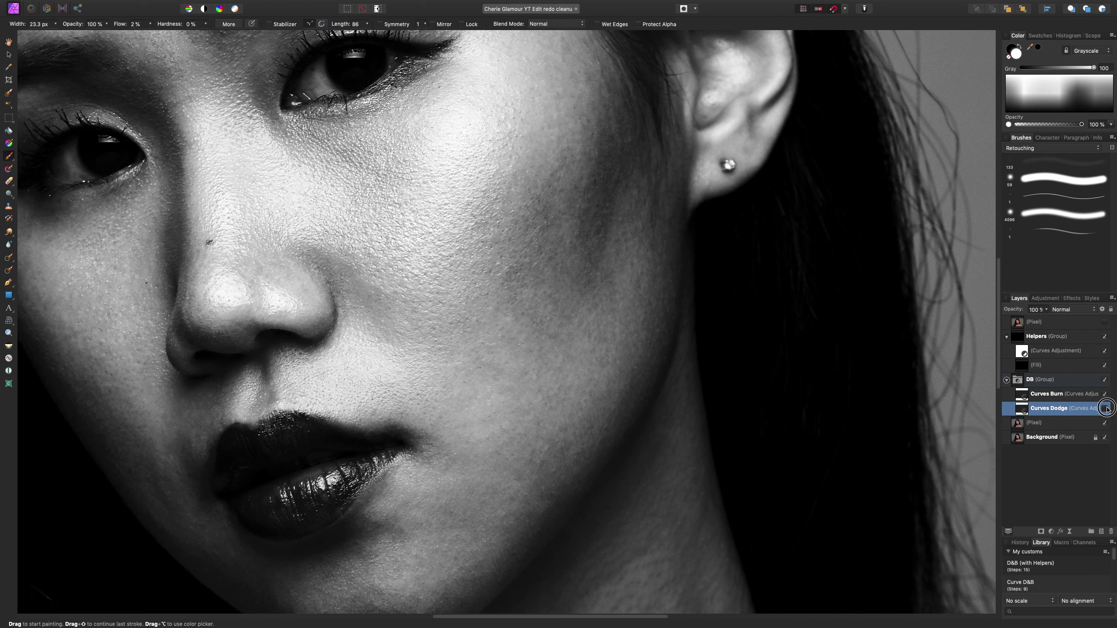
Dodge the darker patches on the middle of the cheek, working from a 46.9 px brush down to 20 px
drag(707, 339, 708, 386)
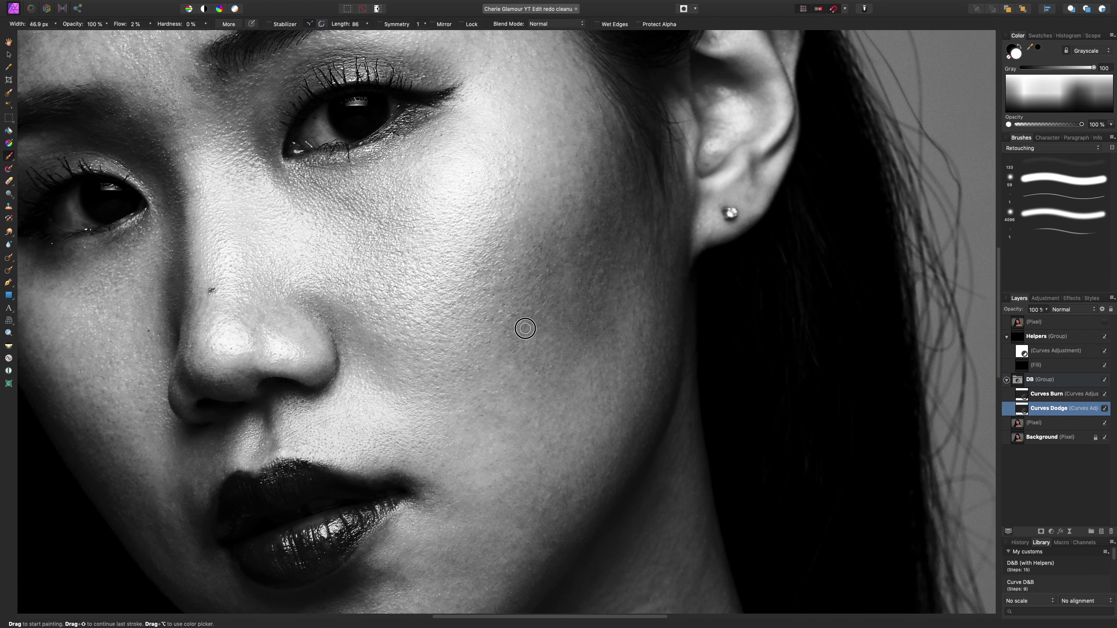
drag(538, 329, 531, 334)
key(bracketleft)
key(bracketleft)
key(bracketleft)
key(bracketright)
key(bracketright)
key(bracketleft)
key(bracketleft)
key(bracketright)
key(bracketright)
key(bracketleft)
key(bracketleft)
Dodge the edge of the cheek beside the ear with the 20 px brush, then enlarge the brush to 122.8 px
scroll(615, 331, left, 3)
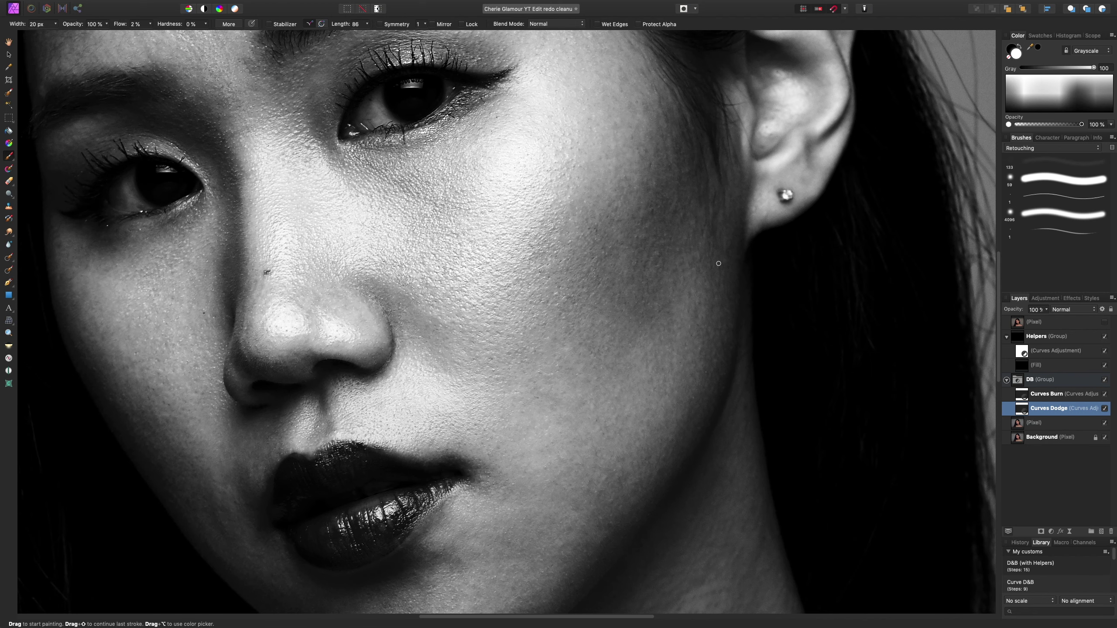
key(space)
drag(686, 249, 689, 301)
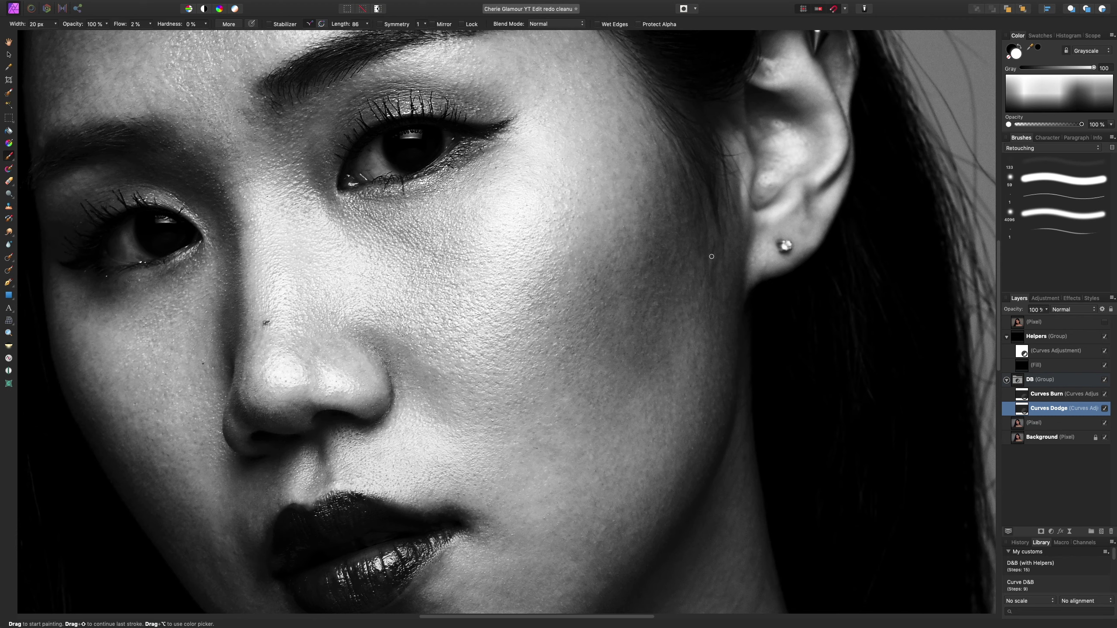
key(space)
drag(567, 251, 668, 311)
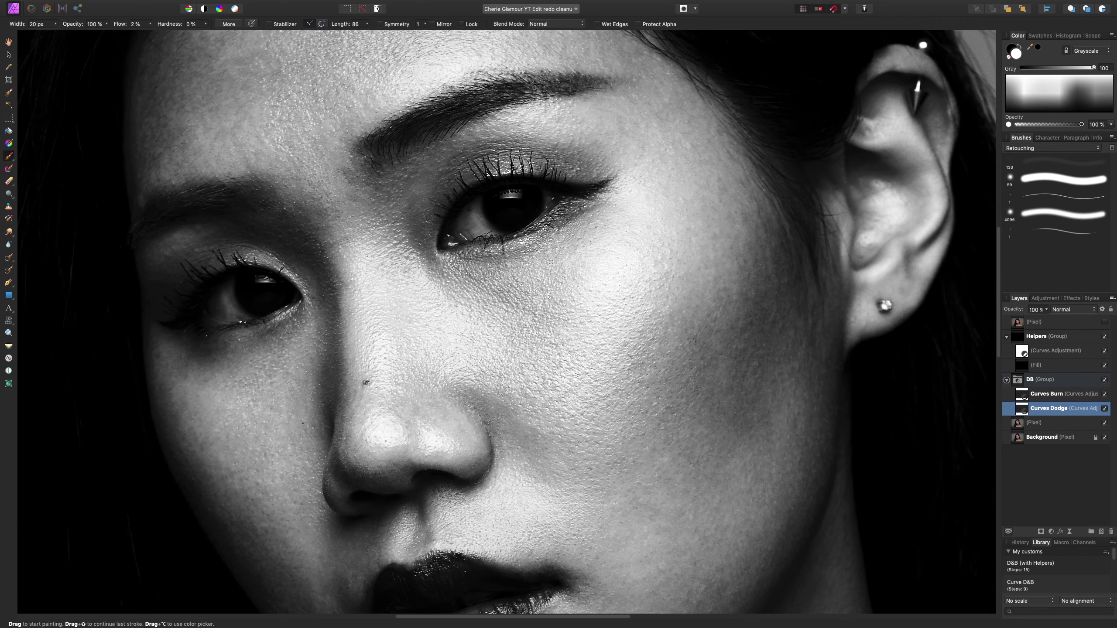
key(bracketright)
key(bracketright)
key(bracketright)
key(bracketright)
key(bracketright)
key(bracketright)
key(bracketright)
key(bracketright)
key(bracketright)
key(bracketright)
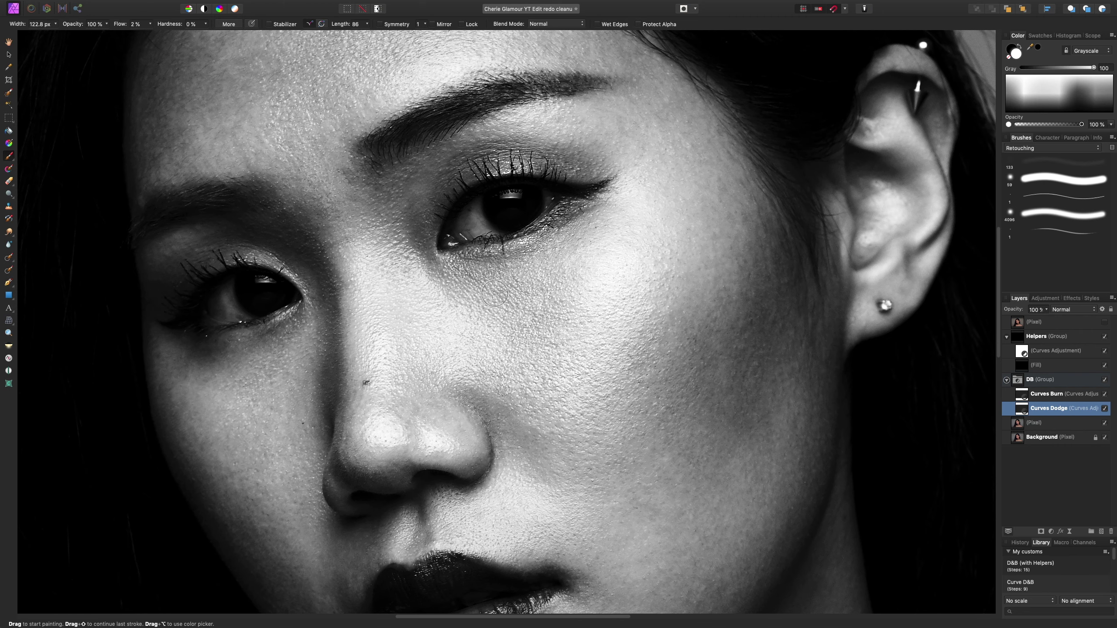
Even out the facial tones further with a 75.6 px brush, then with a brush of about 39 px
key(bracketleft)
key(bracketleft)
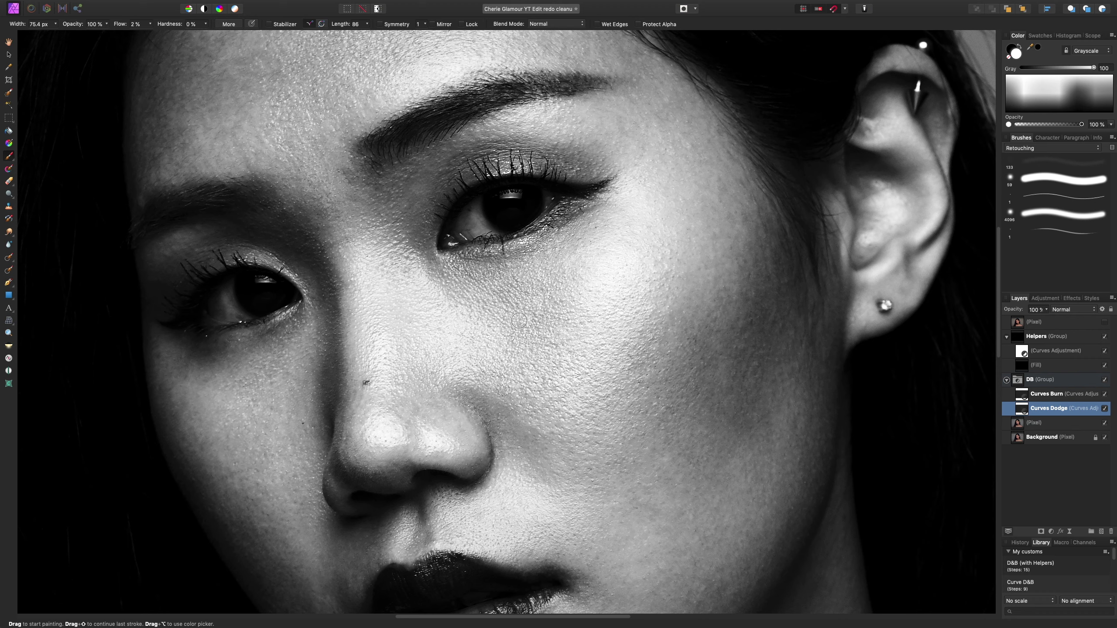
key(bracketright)
key(bracketright)
key(super+minus)
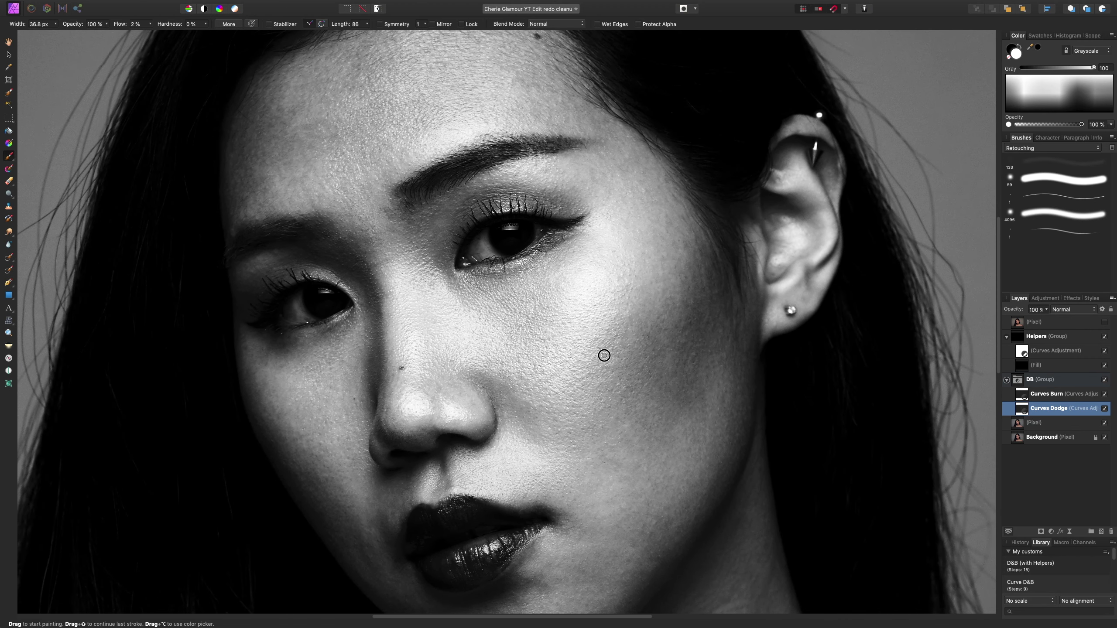
key(bracketleft)
key(bracketright)
Compare the whole face with the Curves Dodge layer hidden and shown
click(1104, 408)
click(1105, 408)
click(1104, 409)
click(1104, 409)
Dodge the remaining uneven tones across the face while varying the brush size, ending at 91.9 px
key(])
key(])
key(])
key(])
drag(1048, 313, 1053, 335)
key(bracketleft)
key(bracketleft)
key([)
key([)
key([)
key([)
key(bracketleft)
key(bracketright)
key(bracketright)
Dodge the dark patches on the shadow side of the forehead with a brush of 48 px or smaller
scroll(503, 325, down, 3)
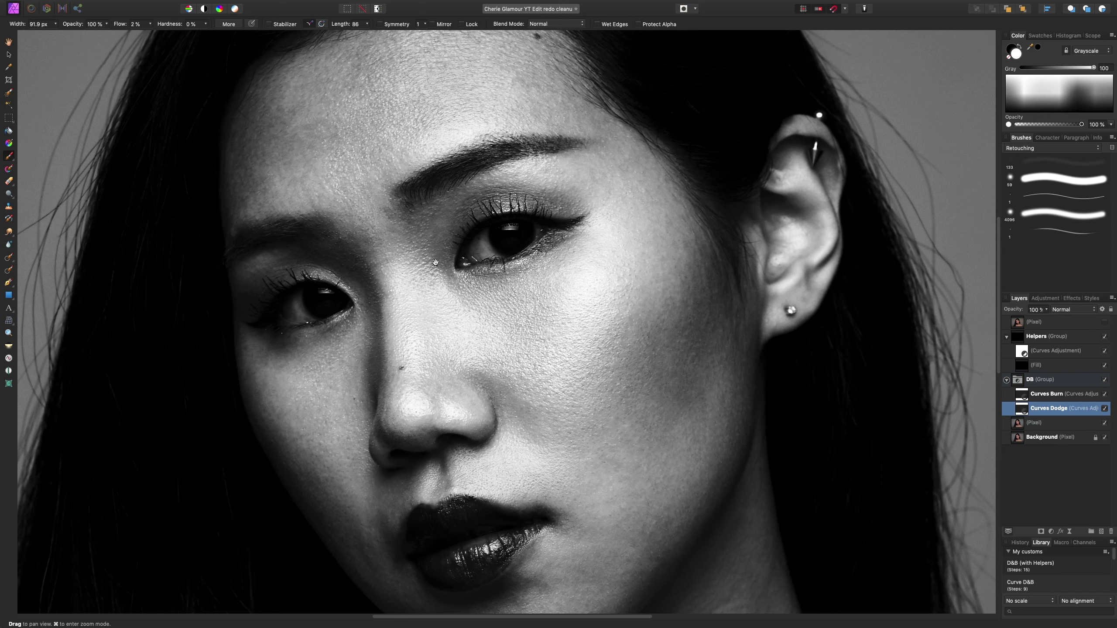
scroll(532, 388, up, 6)
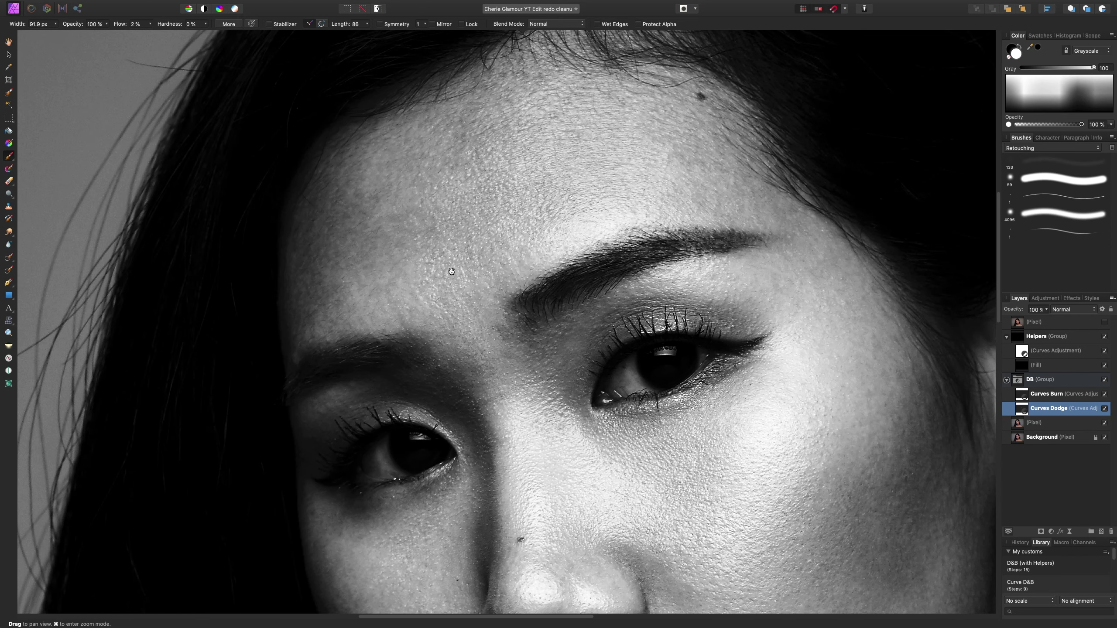
scroll(536, 335, up, 5)
key(bracketleft)
key(bracketleft)
key(bracketleft)
key(bracketleft)
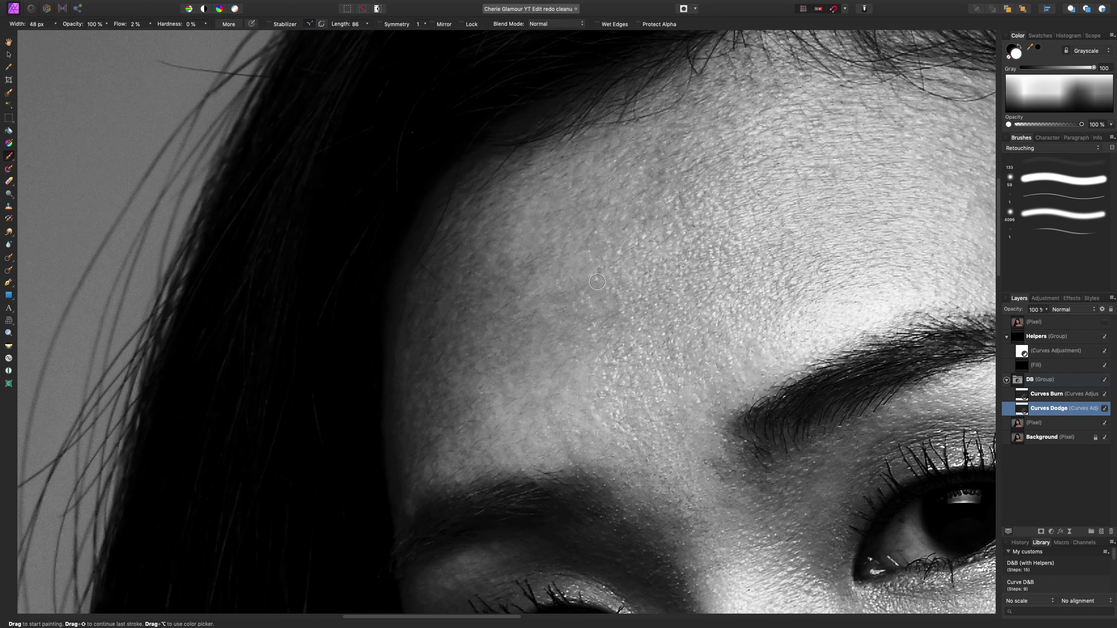
key(bracketleft)
key(bracketleft)
mouse_move(500, 278)
mouse_down()
mouse_move(484, 295)
mouse_move(476, 266)
mouse_up()
Refine the fine dark patches on the forehead near the hairline, reducing the brush to 14.7 px
key(bracketright)
key(bracketright)
key(bracketleft)
key(bracketleft)
key(bracketleft)
key(bracketleft)
Continue dodging the forehead patches with a slightly larger brush, ending at 27.8 px
key(bracketleft)
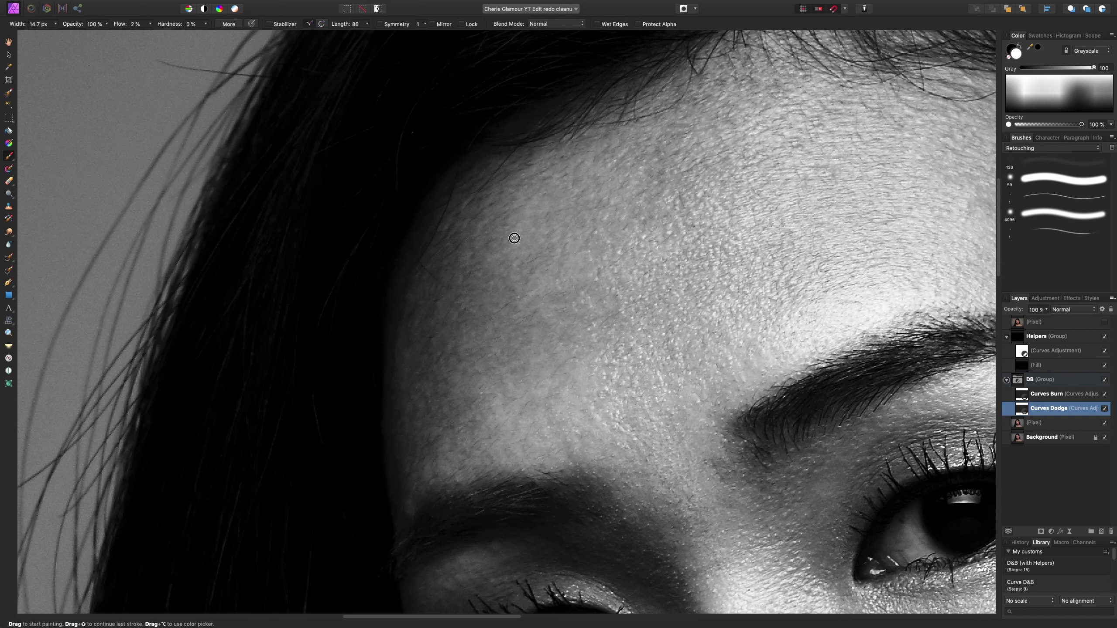
key(bracketright)
key(bracketright)
key(bracketright)
key(bracketleft)
key(bracketleft)
key(bracketright)
key(bracketright)
key(bracketright)
Compare the forehead and the wider portrait with the Curves Dodge layer hidden and shown
click(1105, 409)
key(super+0)
click(1105, 409)
click(1105, 409)
key(super+plus)
key(super+plus)
key(super+plus)
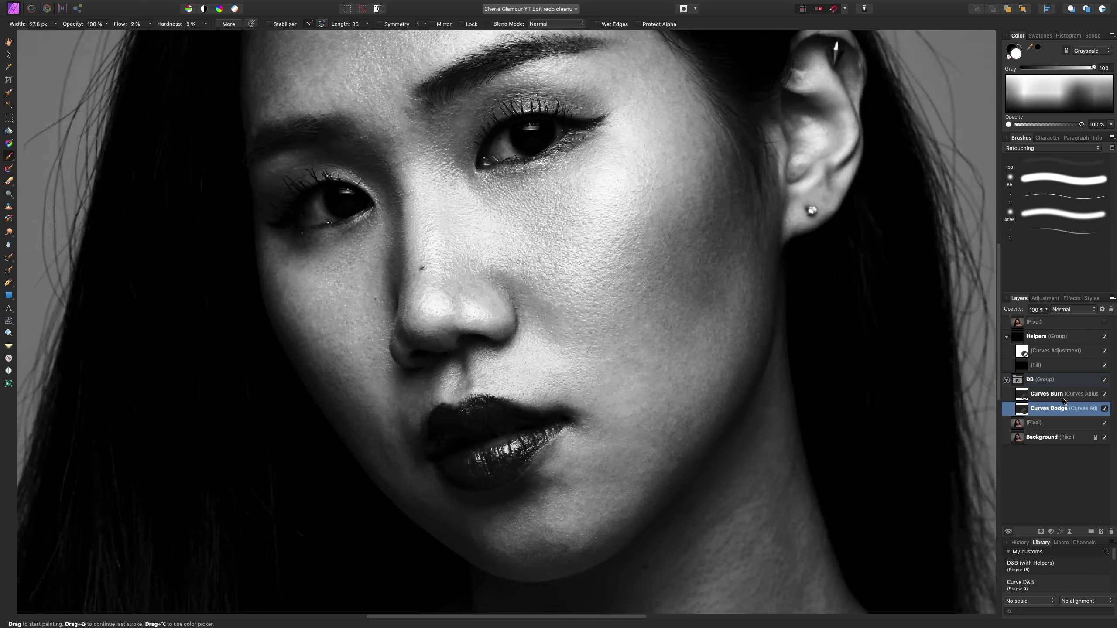
Dodge the shadow between the inner eye corner and the nose bridge with brushes of 42.3 px and 35.9 px
drag(560, 234, 686, 380)
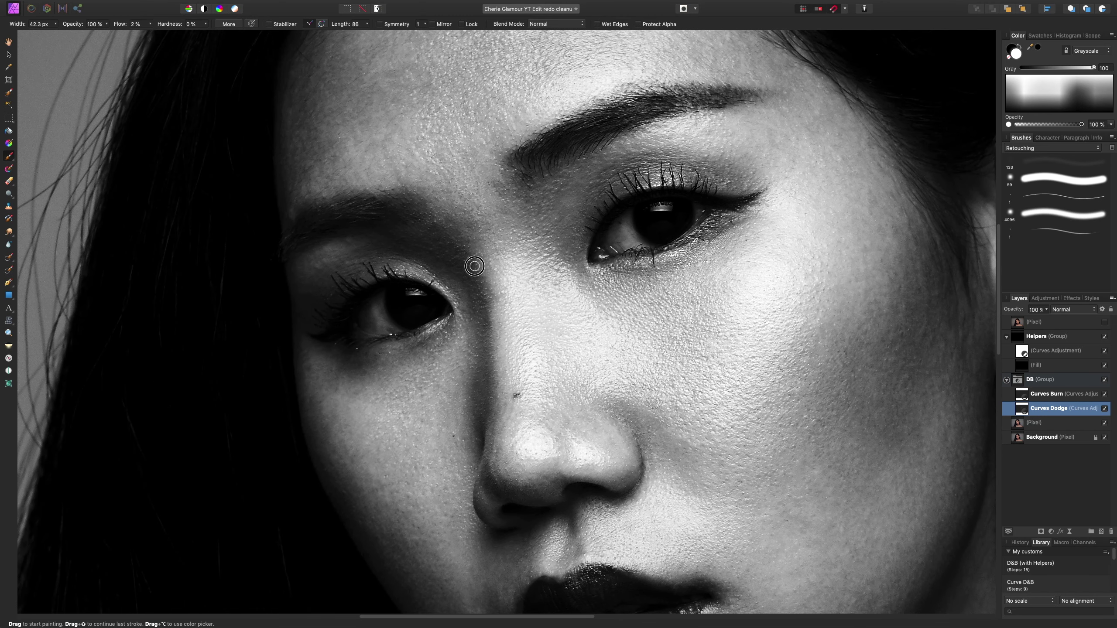
mouse_move(483, 224)
mouse_down()
mouse_move(453, 215)
mouse_move(504, 214)
mouse_move(504, 189)
mouse_move(495, 190)
mouse_up()
key([)
key(super+plus)
key(super+minus)
key(super+minus)
key(super+minus)
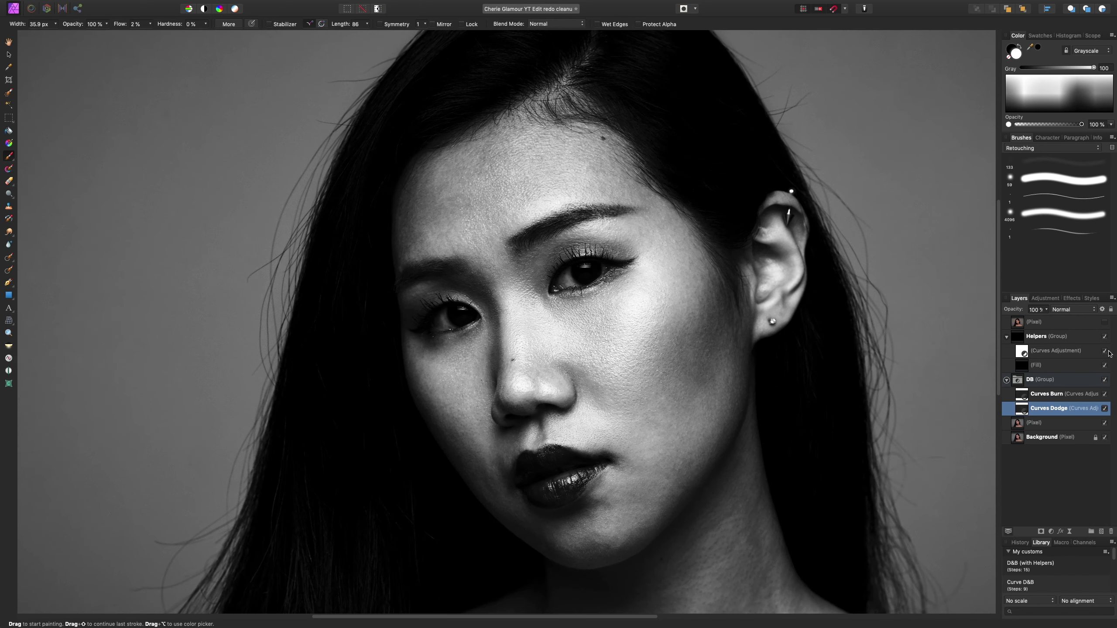
Hide the Helpers group and compare the face in colour with and without the Curves Dodge layer
click(1105, 337)
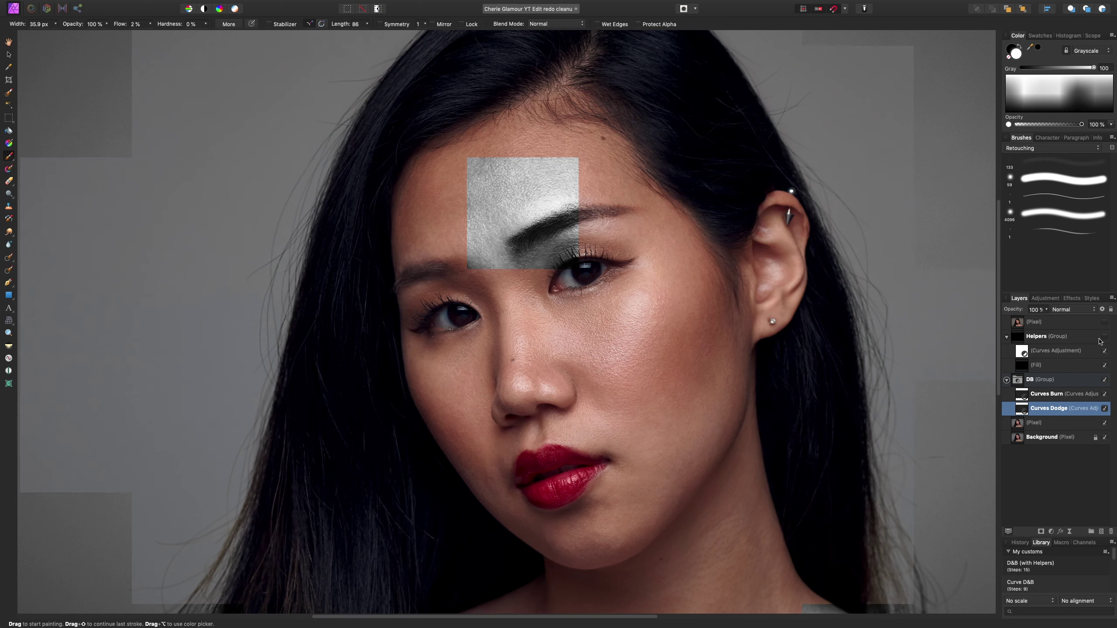
click(1105, 409)
click(1105, 409)
click(1105, 409)
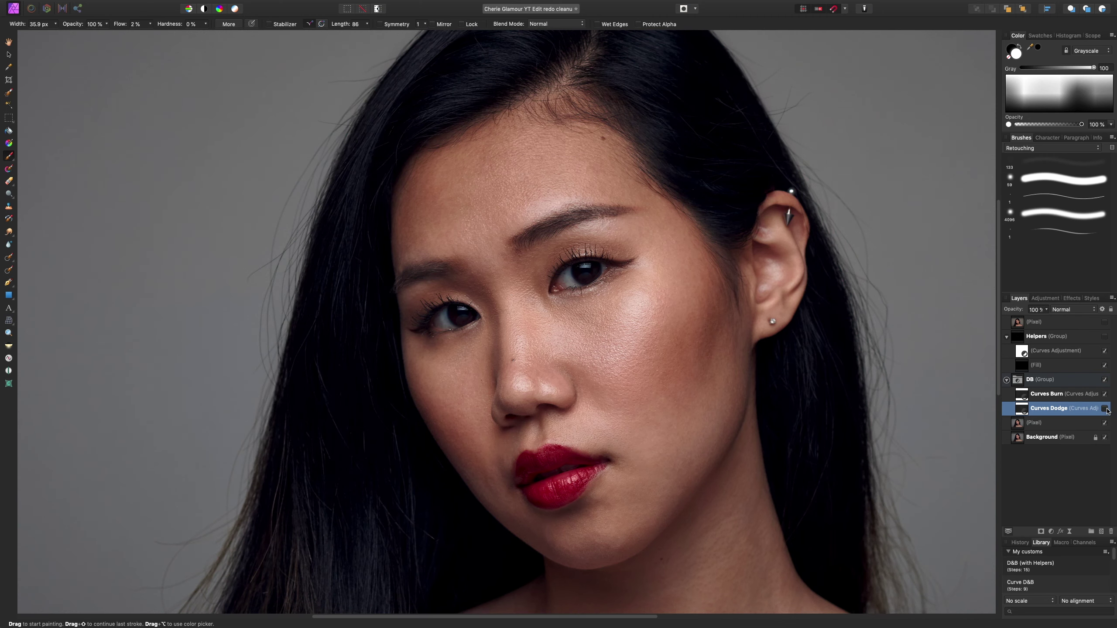
click(1105, 409)
click(1105, 409)
click(1105, 408)
key(super+plus)
click(1105, 409)
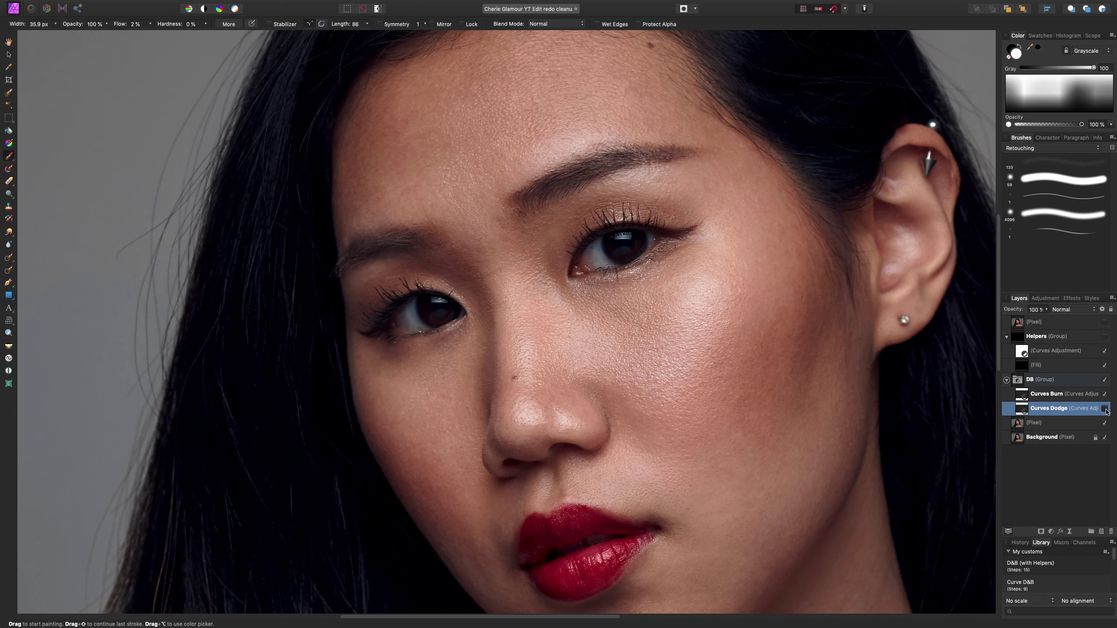
Check the Curves Dodge effect in colour on the cheek, the chest and the whole portrait
scroll(801, 350, down, 5)
scroll(800, 349, right, 3)
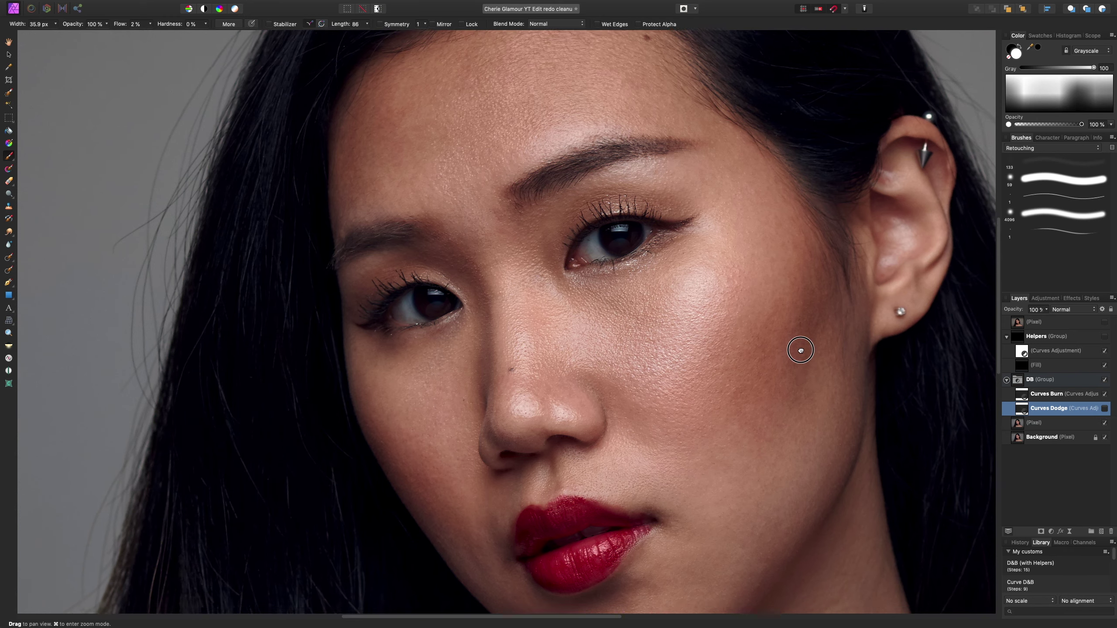
click(1106, 409)
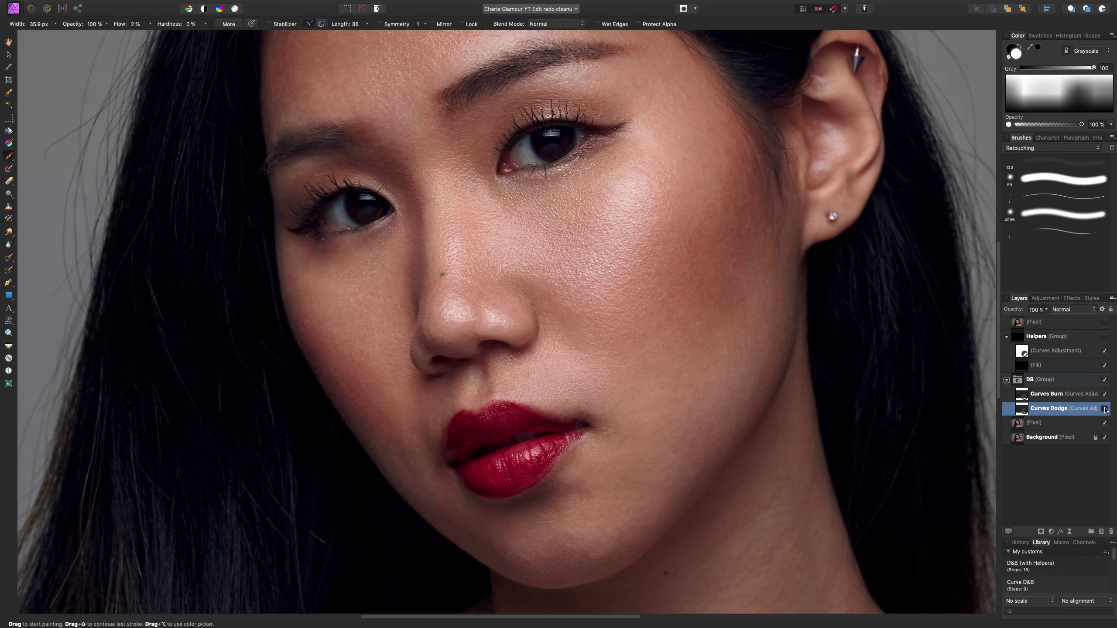
click(1105, 409)
click(1106, 409)
scroll(623, 387, down, 10)
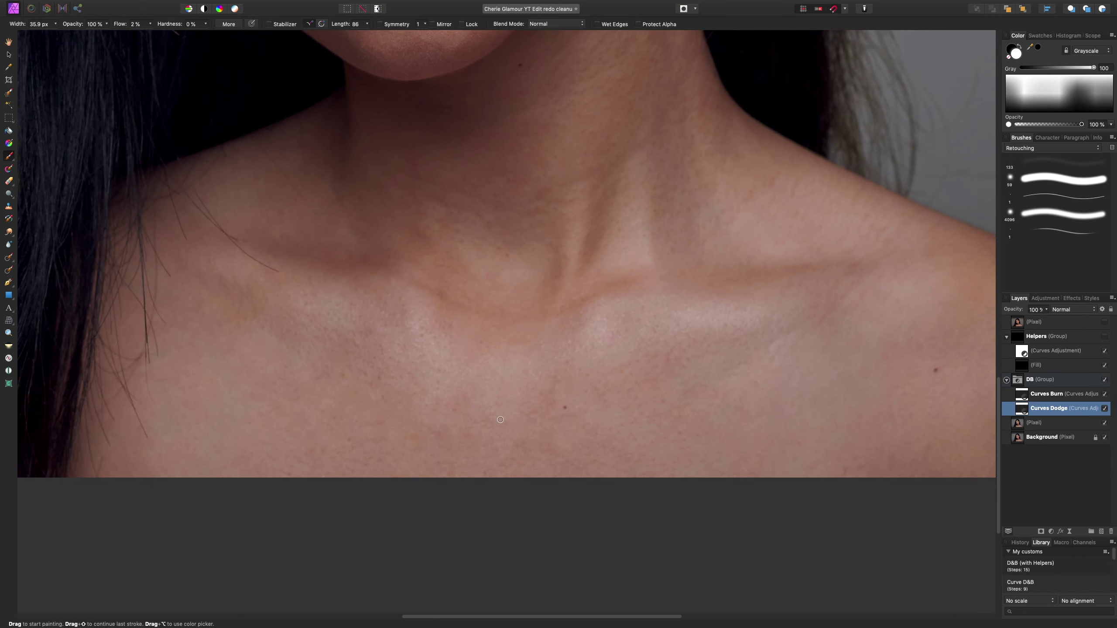
click(1105, 409)
click(1105, 409)
scroll(780, 315, down, 5)
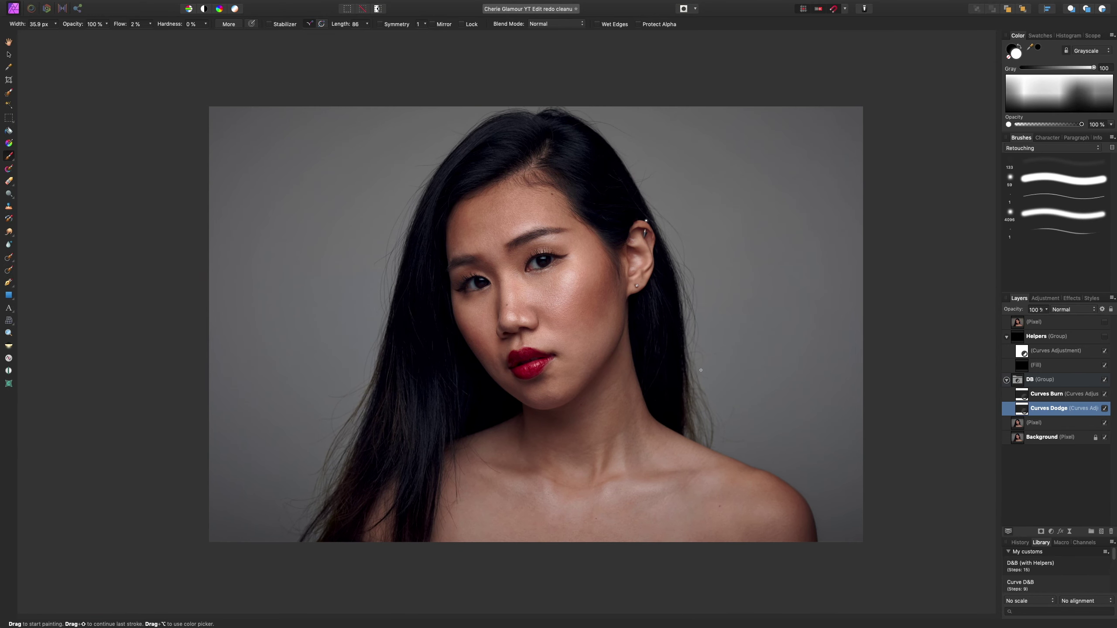
Show the Helpers group again and dodge the uneven patches on the chest and collarbone with brushes of about 30 to 53 px
key(super+equal)
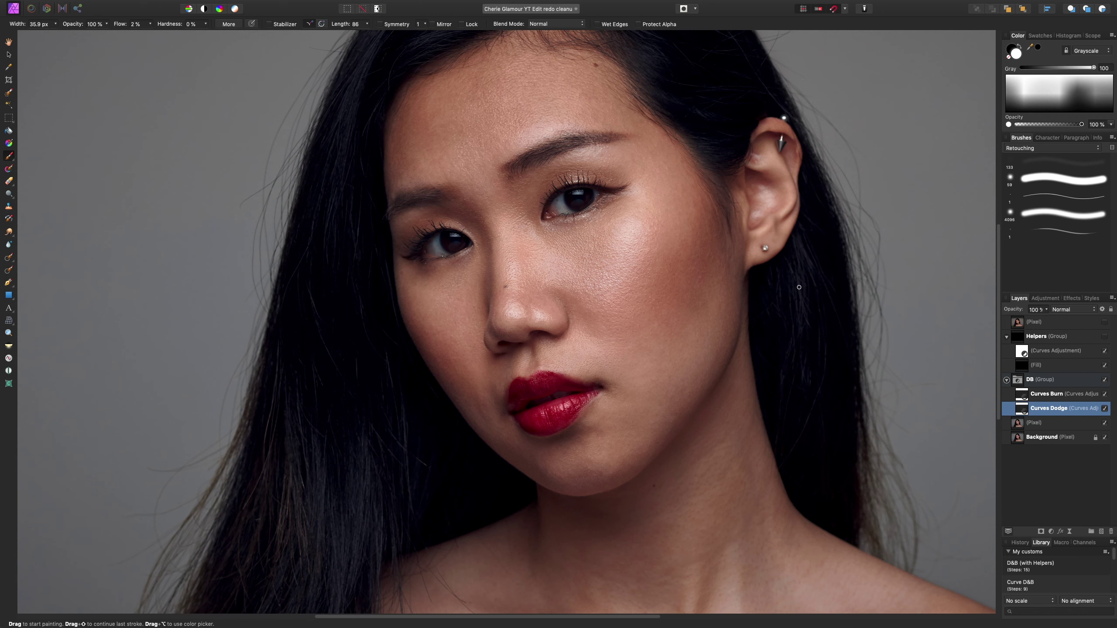
click(1105, 337)
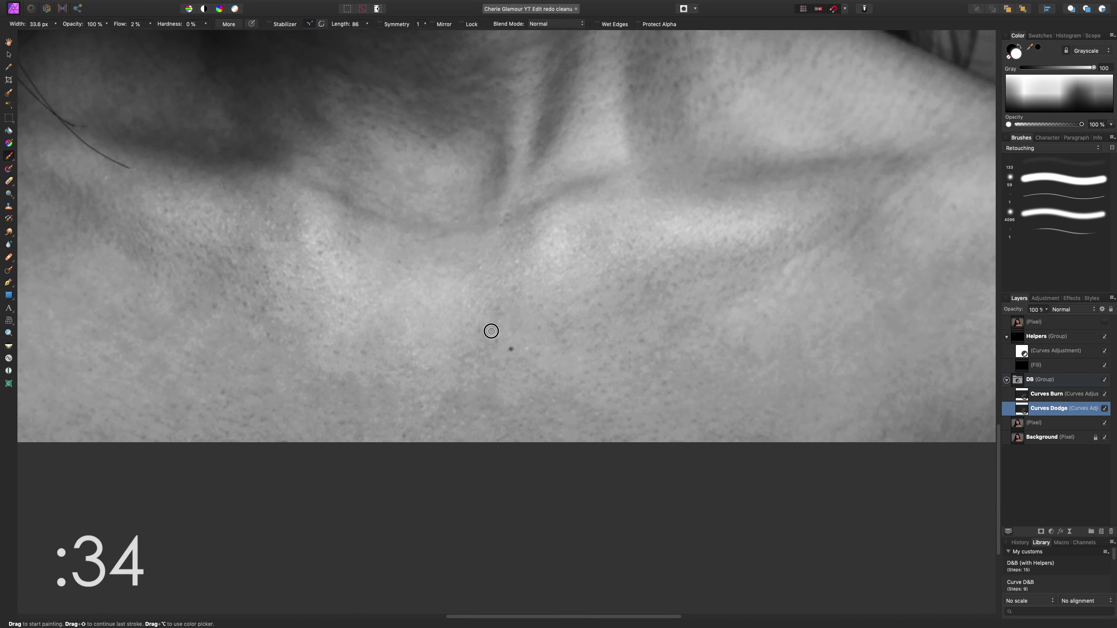
mouse_move(492, 331)
mouse_down()
mouse_move(456, 407)
mouse_move(544, 423)
mouse_up()
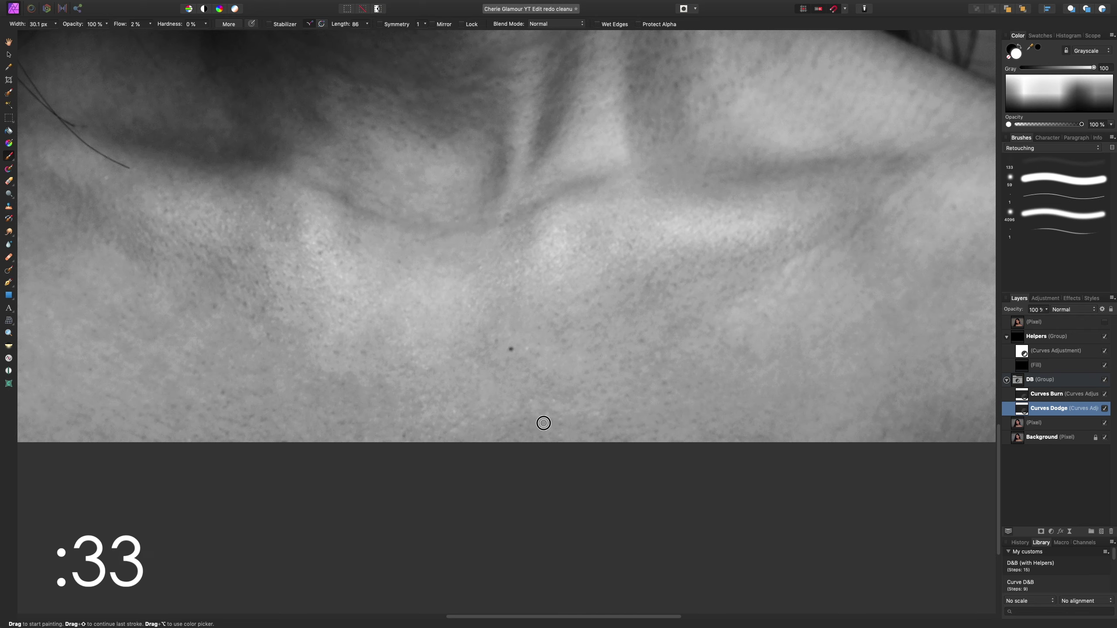
scroll(643, 276, right, 5)
key(bracketright)
scroll(738, 358, right, 5)
scroll(738, 358, left, 5)
scroll(513, 286, left, 2)
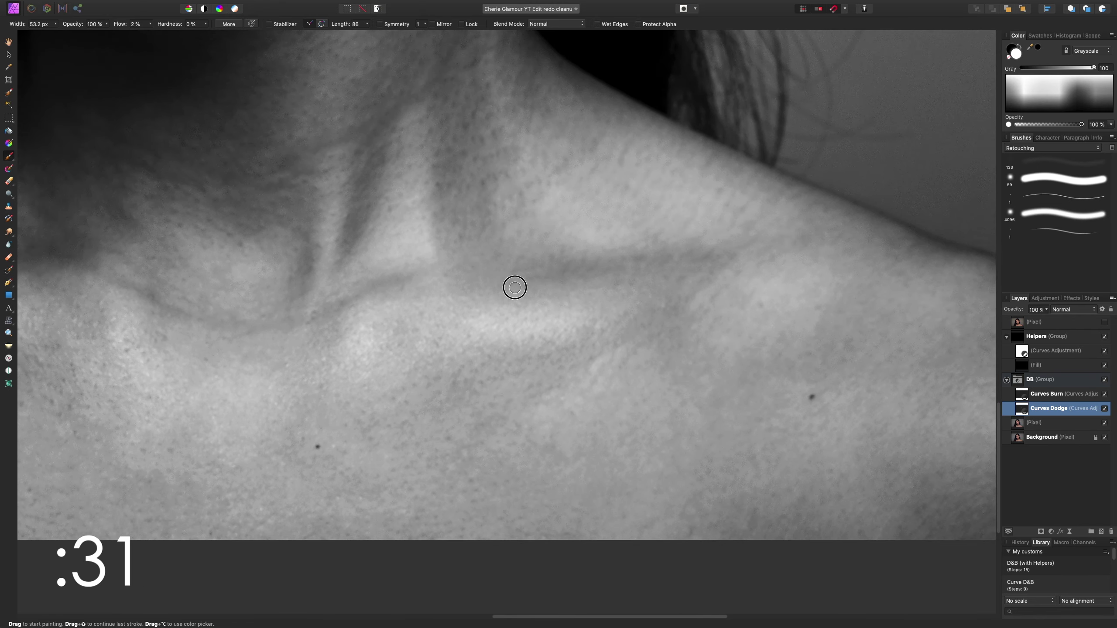
Dodge the darker patches across the chest below the collarbones with brushes of about 67 px and 72 px
scroll(499, 190, up, 5)
scroll(603, 255, left, 7)
key(bracketleft)
scroll(603, 254, down, 3)
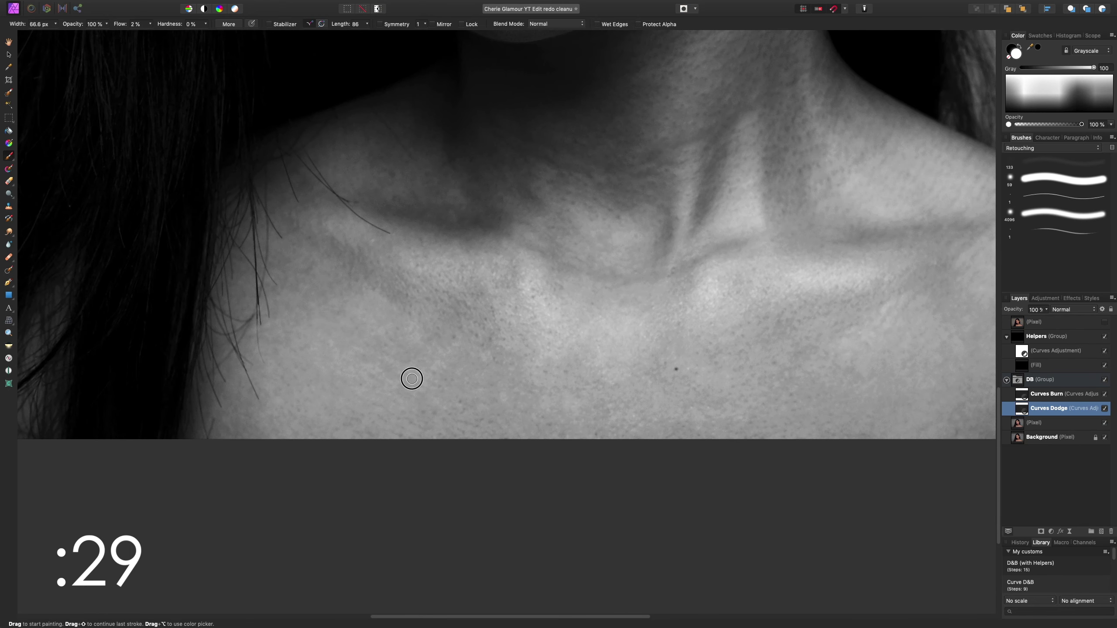
scroll(704, 409, down, 3)
scroll(645, 369, up, 3)
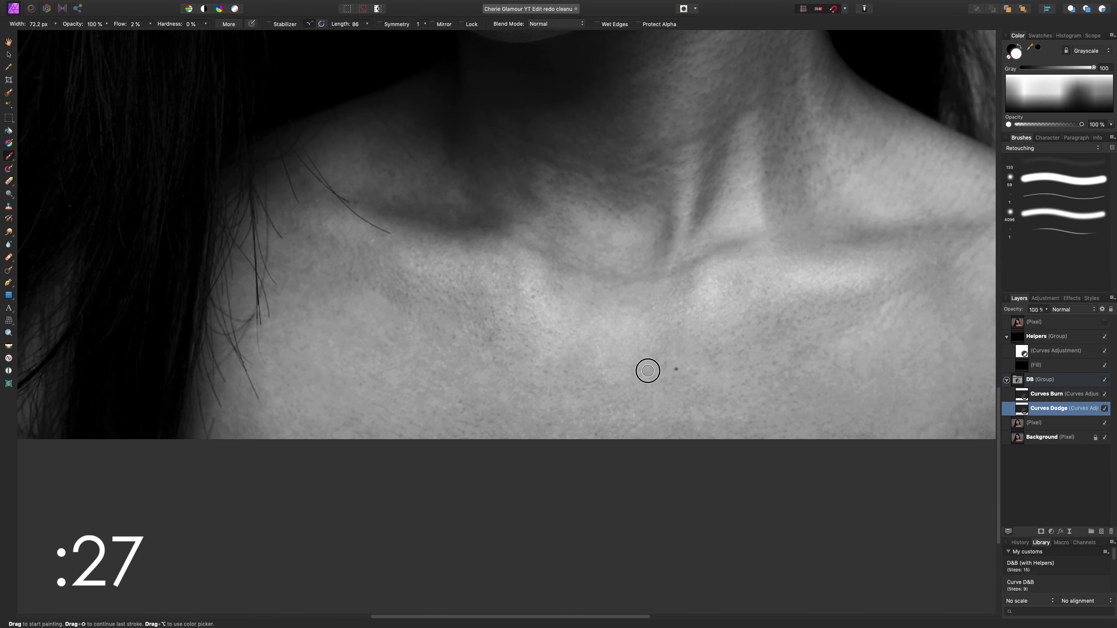
scroll(611, 412, down, 2)
Dodge the uneven tones beside the mouth corner and along the jaw with brushes of 44.8 px and 32.1 px
scroll(611, 412, up, 2)
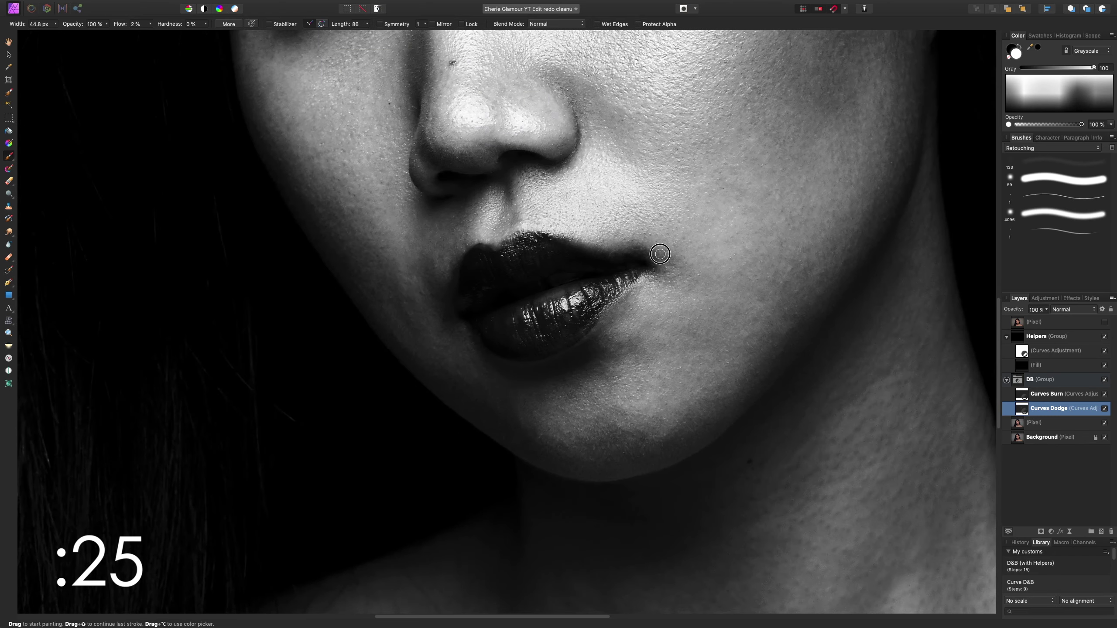
scroll(594, 409, down, 2)
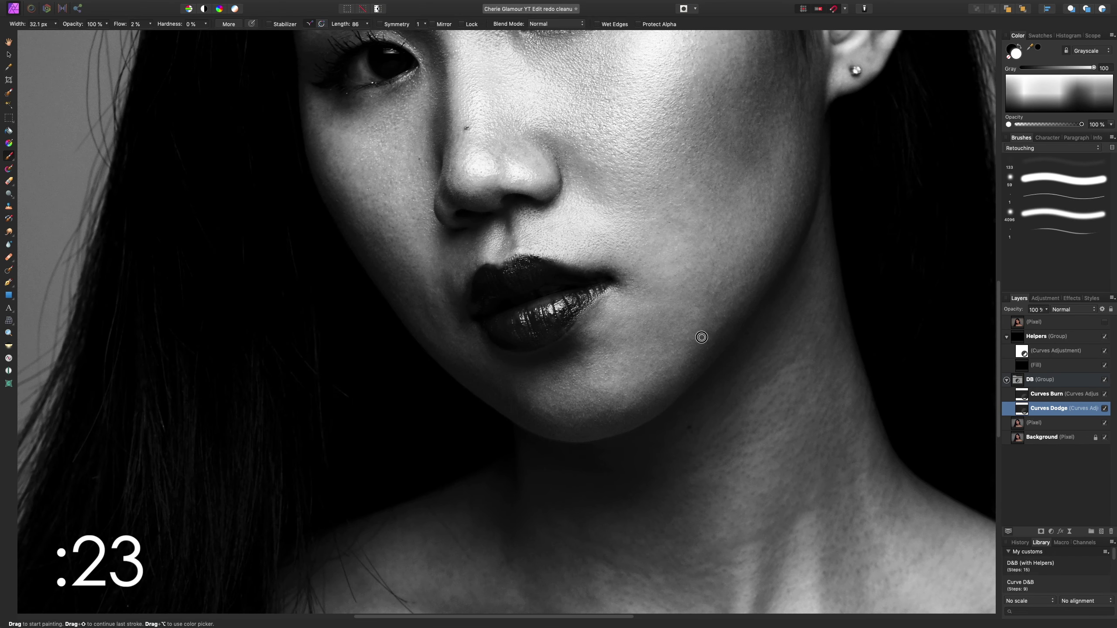
scroll(496, 275, up, 3)
scroll(497, 274, right, 2)
scroll(336, 256, left, 3)
Dodge the uneven patches on the forehead with brushes of 53 px and 28.7 px
scroll(473, 349, up, 4)
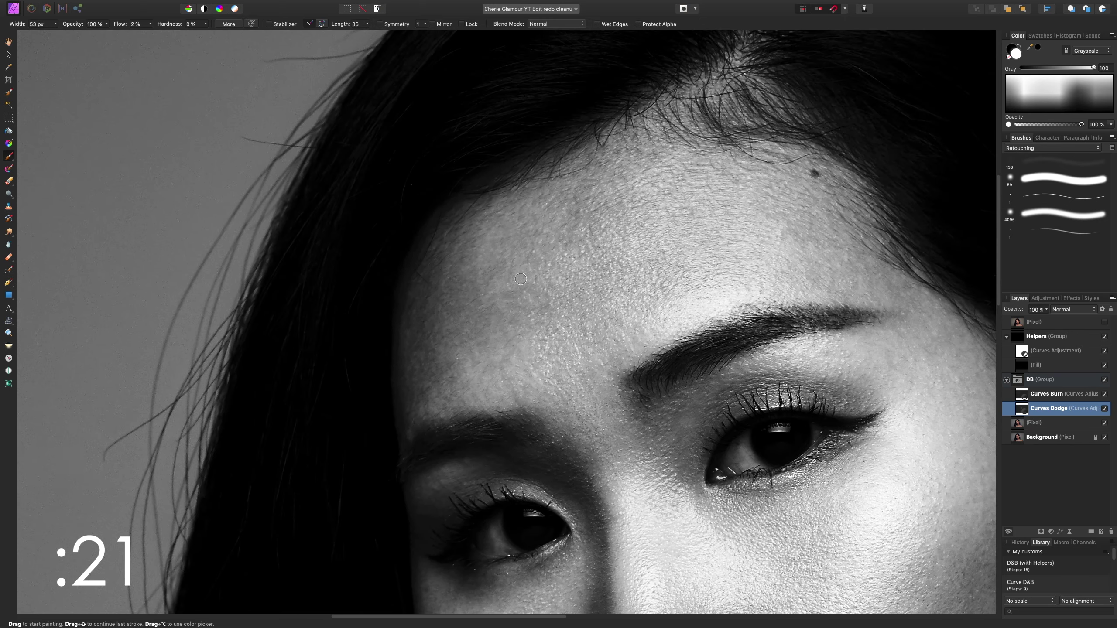
scroll(415, 328, right, 4)
scroll(666, 319, down, 3)
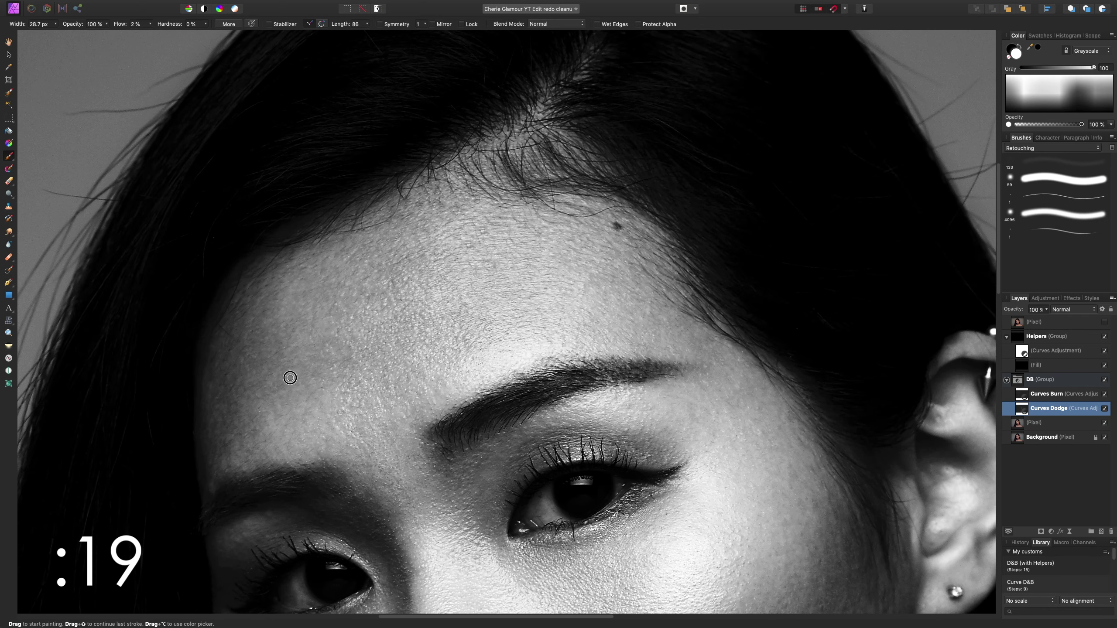
scroll(288, 378, right, 3)
scroll(519, 287, up, 3)
Dodge the shadowed cheek below the ear and the jawline, reducing the brush to 24.4 px for the jaw
scroll(519, 287, down, 3)
key(bracketleft)
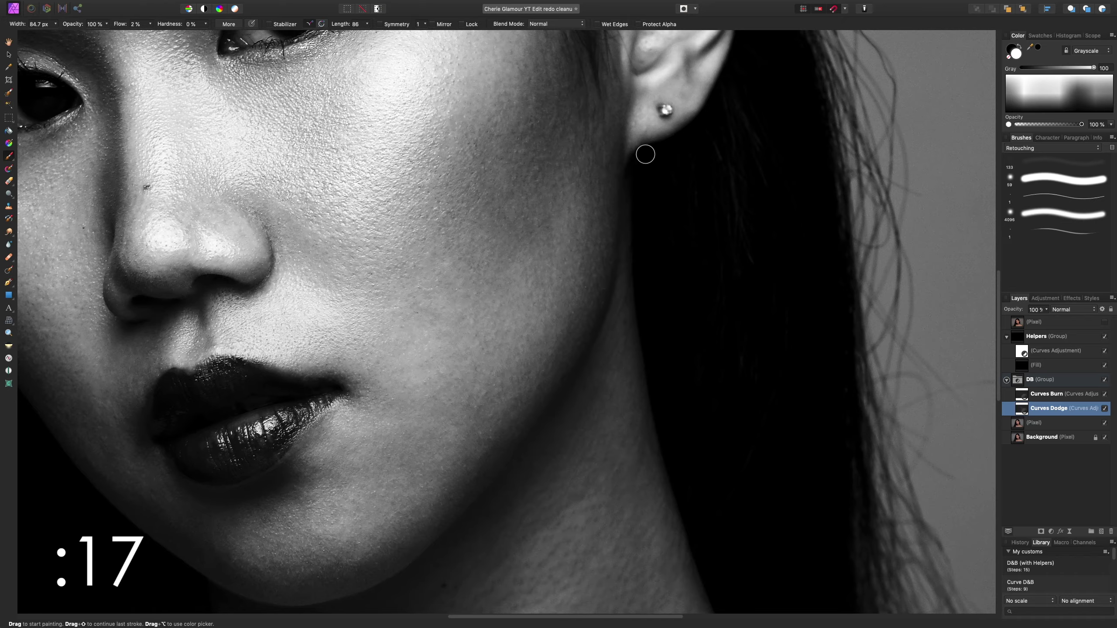
scroll(536, 297, up, 2)
scroll(636, 220, up, 2)
scroll(636, 219, right, 1)
scroll(636, 220, down, 5)
scroll(569, 337, right, 4)
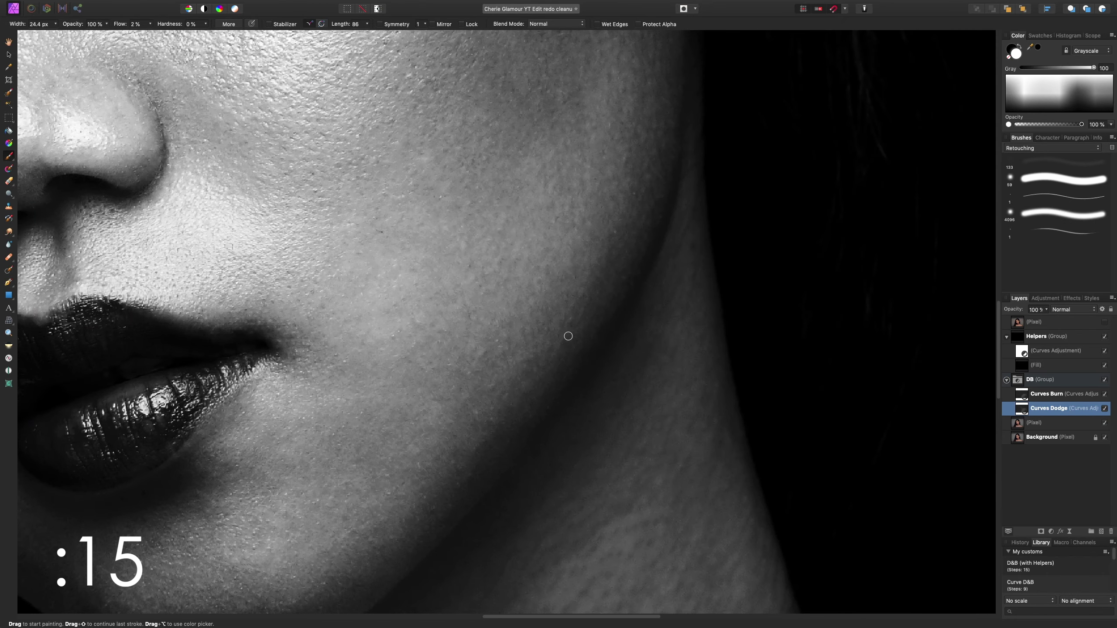
scroll(568, 336, down, 3)
Hide the Helpers group and check the dodging in colour on the whole portrait
key(super+0)
click(1104, 337)
scroll(602, 320, up, 5)
key(super+0)
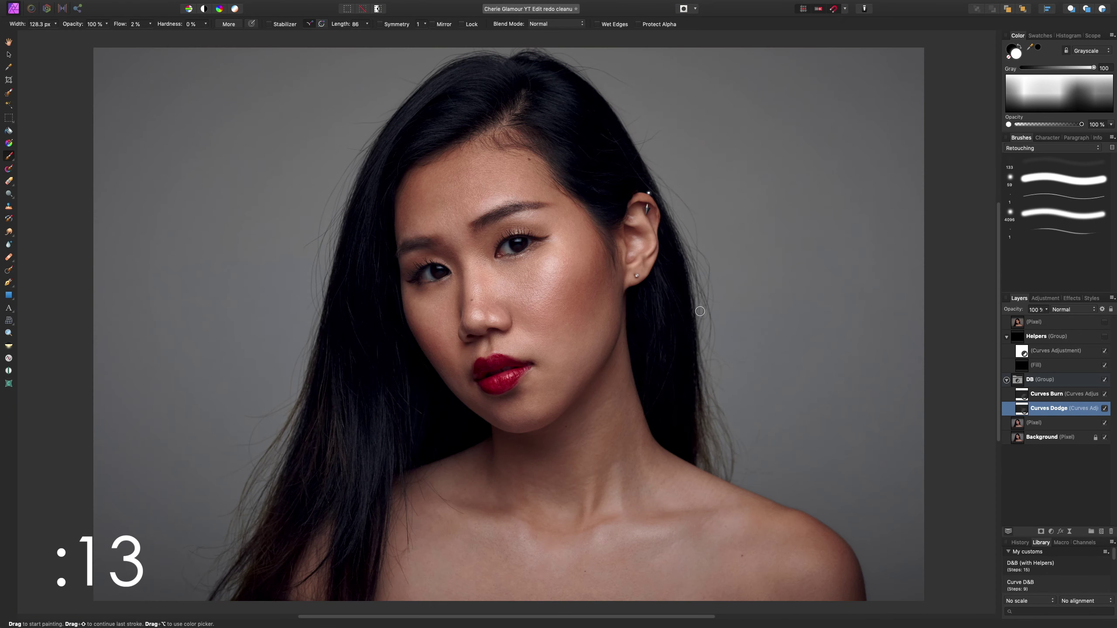
scroll(726, 373, up, 3)
key(bracketright)
key(bracketright)
scroll(503, 444, down, 2)
scroll(440, 310, up, 3)
key(super+0)
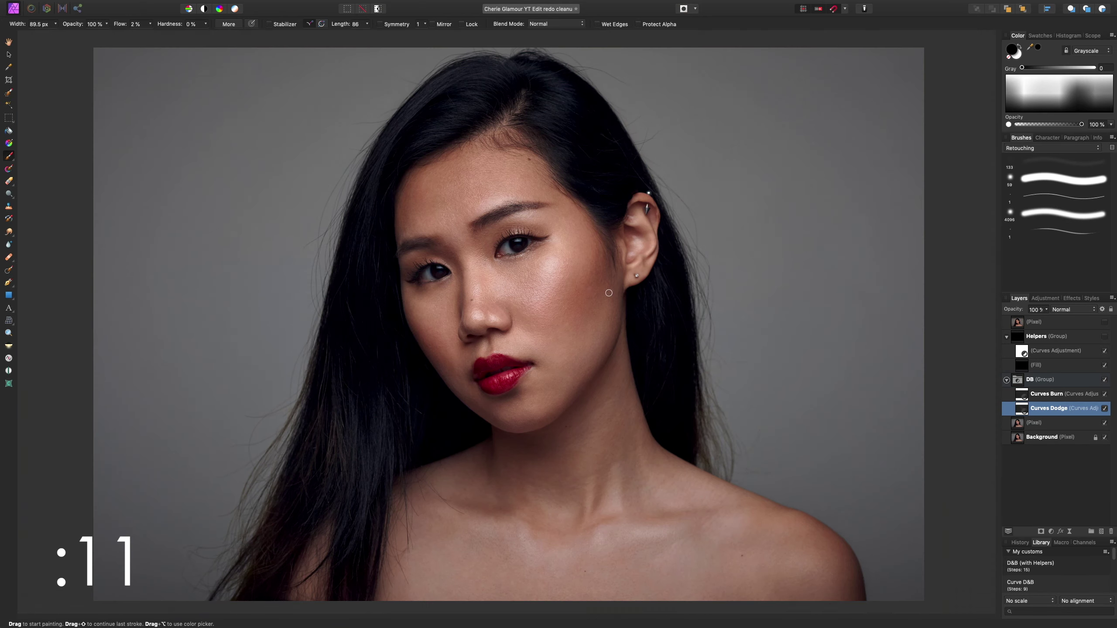
Show and collapse the Helpers group, and dodge the dark spots on the forehead in white with a 23.6 px brush
click(1104, 336)
click(1007, 337)
scroll(641, 327, up, 5)
key(bracketright)
key(bracketright)
key(bracketright)
scroll(512, 317, up, 2)
scroll(513, 318, left, 3)
key(bracketleft)
key(bracketleft)
key(bracketleft)
key(bracketleft)
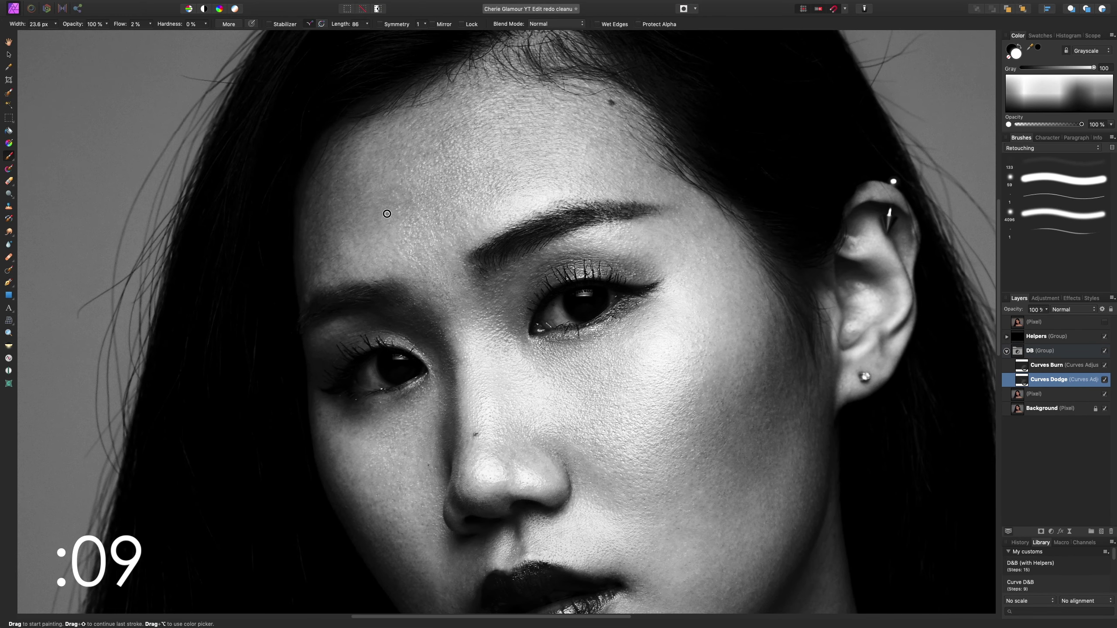
Dodge the uneven tones on the chin and lower cheek with a brush of about 67 px
key(super+0)
scroll(573, 378, up, 4)
scroll(616, 370, down, 3)
key(bracketright)
key(bracketright)
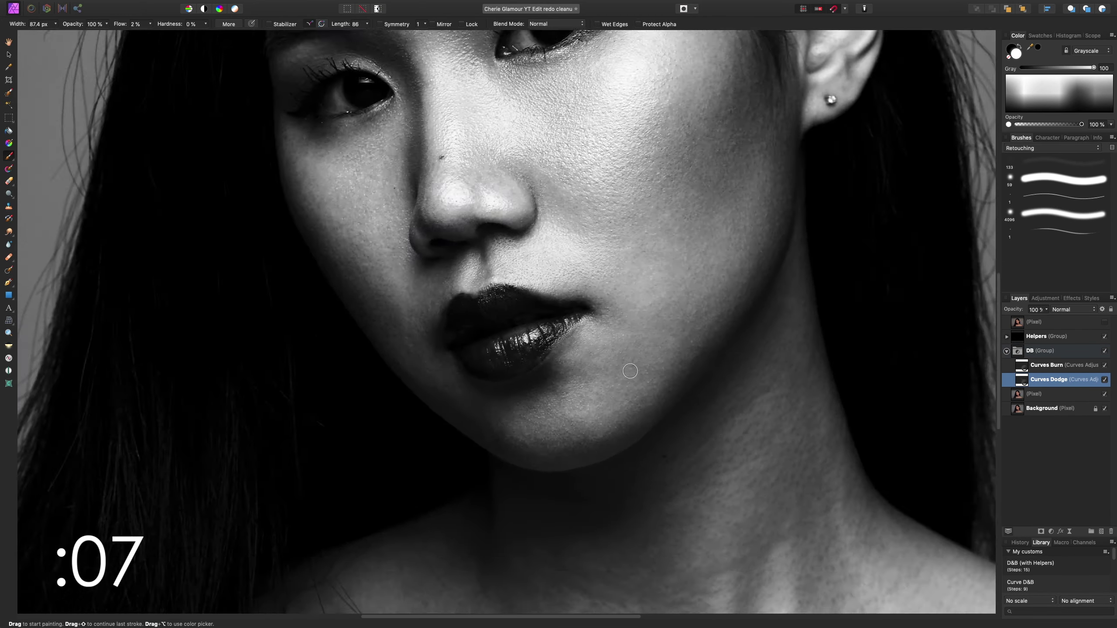
scroll(503, 317, up, 2)
scroll(685, 313, down, 3)
scroll(666, 302, up, 2)
scroll(633, 414, down, 3)
key(bracketleft)
scroll(628, 449, up, 3)
Hide the Helpers group and refine the dodging in colour on the face and chest with brushes of about 48 to 52 px
click(1104, 337)
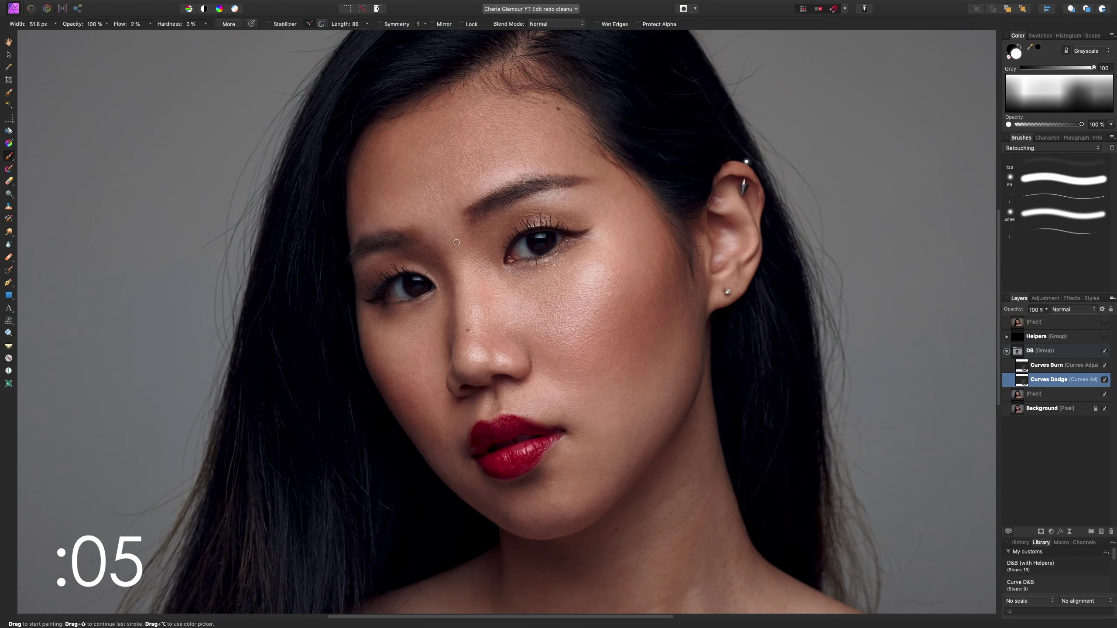
scroll(363, 217, down, 3)
scroll(461, 407, up, 4)
key(bracketleft)
key(bracketleft)
key(bracketleft)
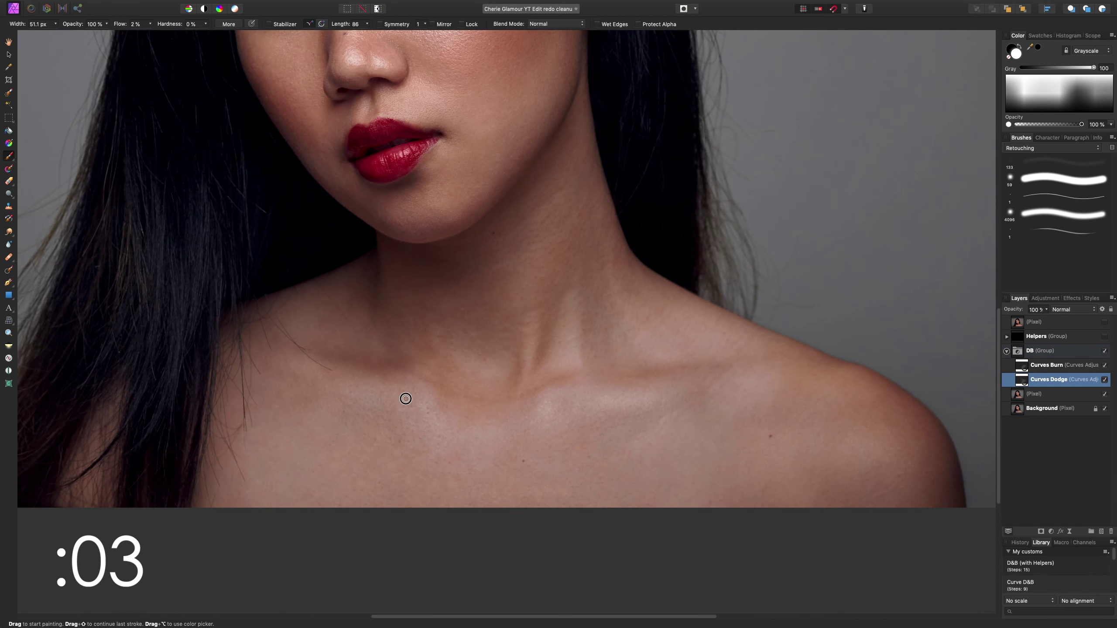
scroll(883, 500, down, 3)
scroll(559, 305, up, 4)
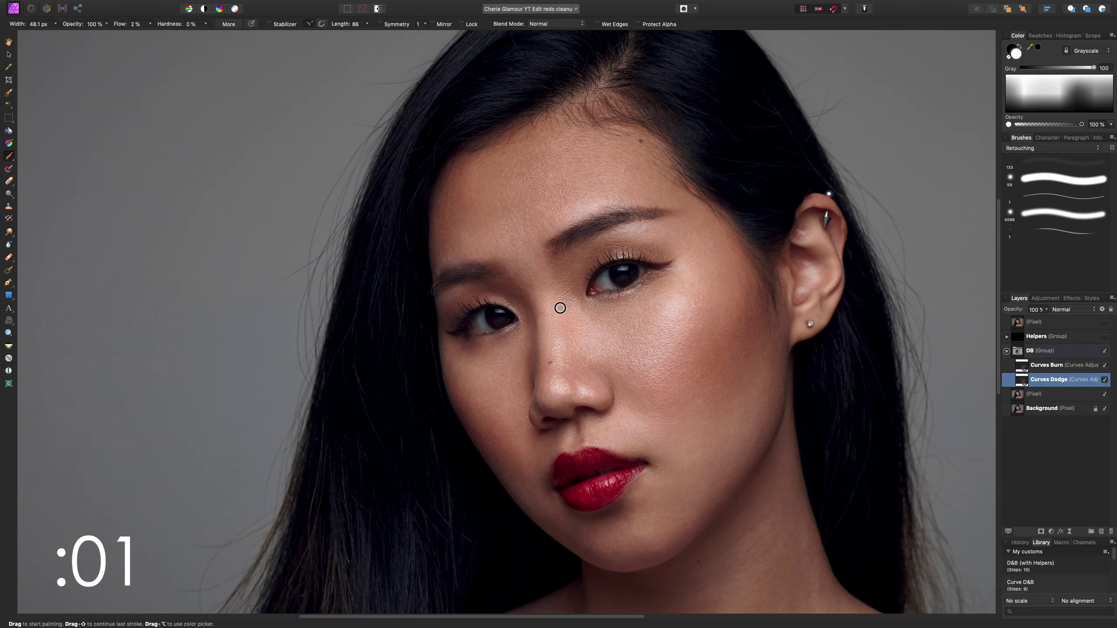
key(bracketright)
key(bracketright)
key(bracketright)
scroll(638, 404, up, 3)
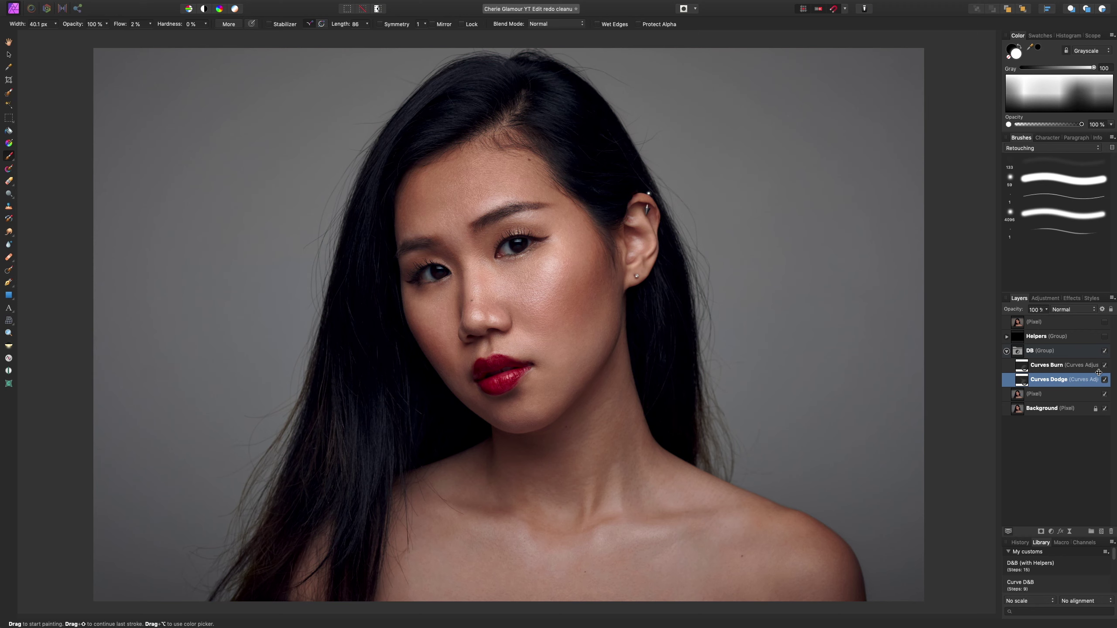
Show the Helpers group and compare the black-and-white portrait with and without the Curves Dodge layer
click(1104, 336)
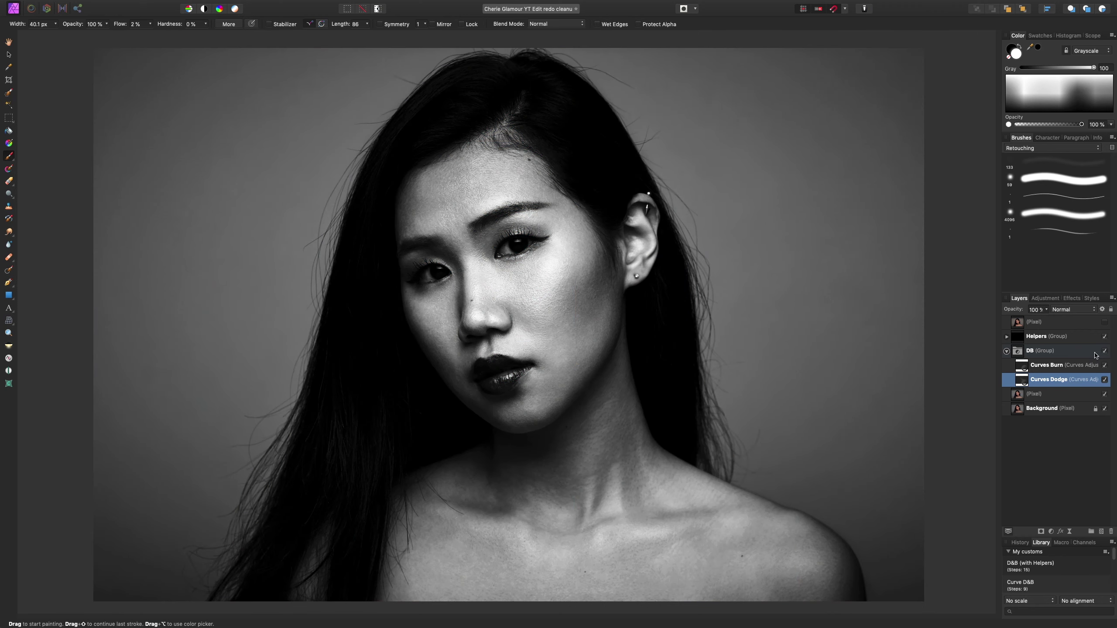
click(1105, 379)
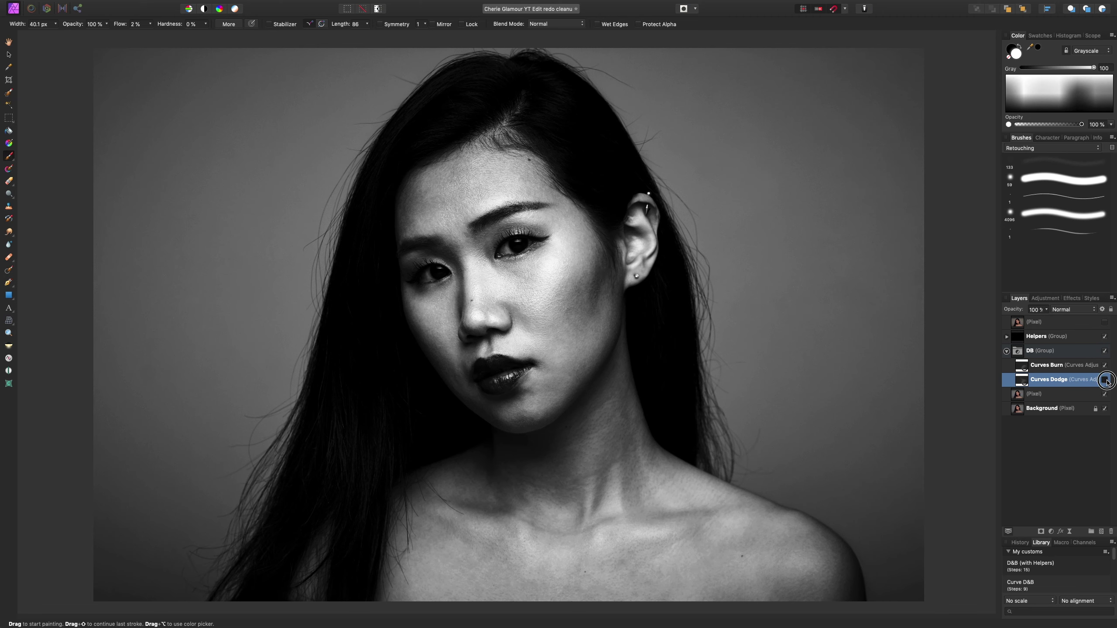
click(1105, 379)
click(1105, 379)
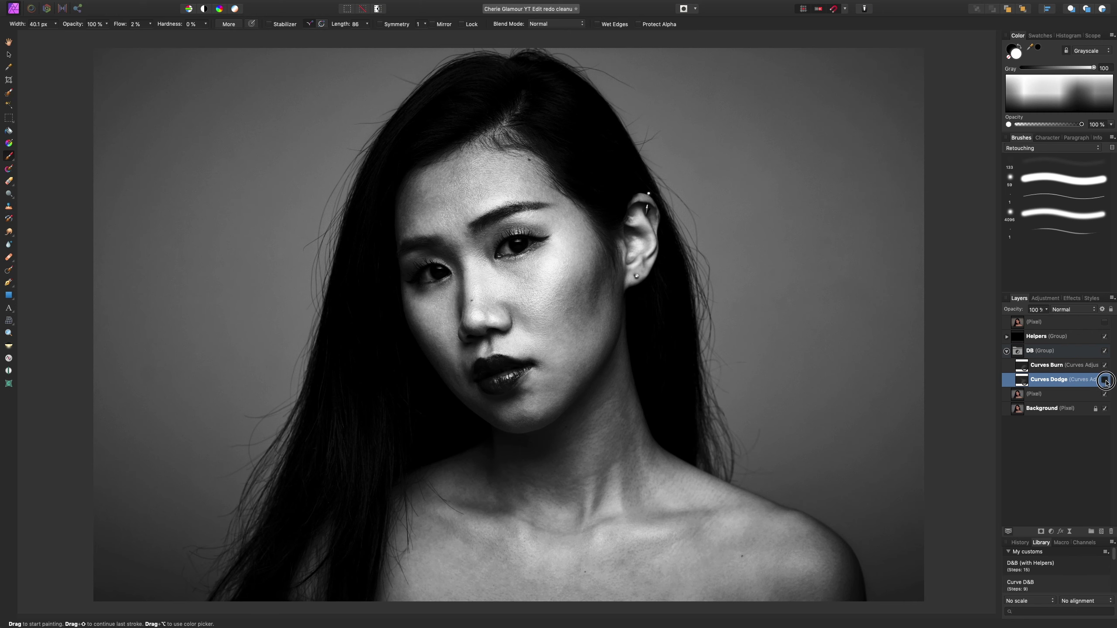
Hide the Helpers group and compare the whole portrait in colour with and without the Curves Dodge layer
click(1106, 337)
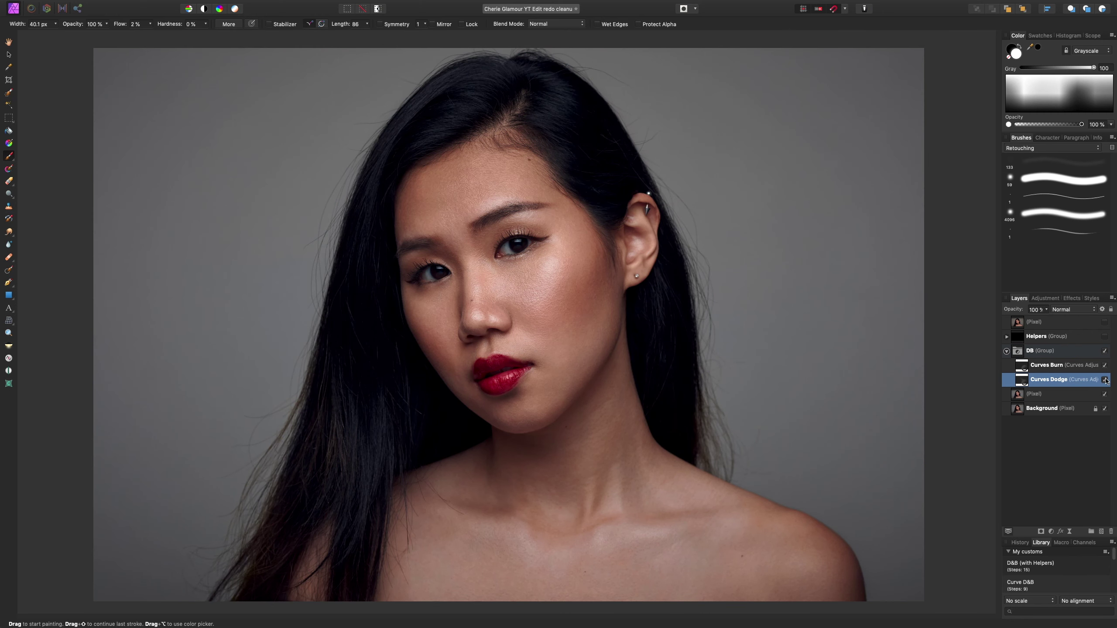
click(1105, 379)
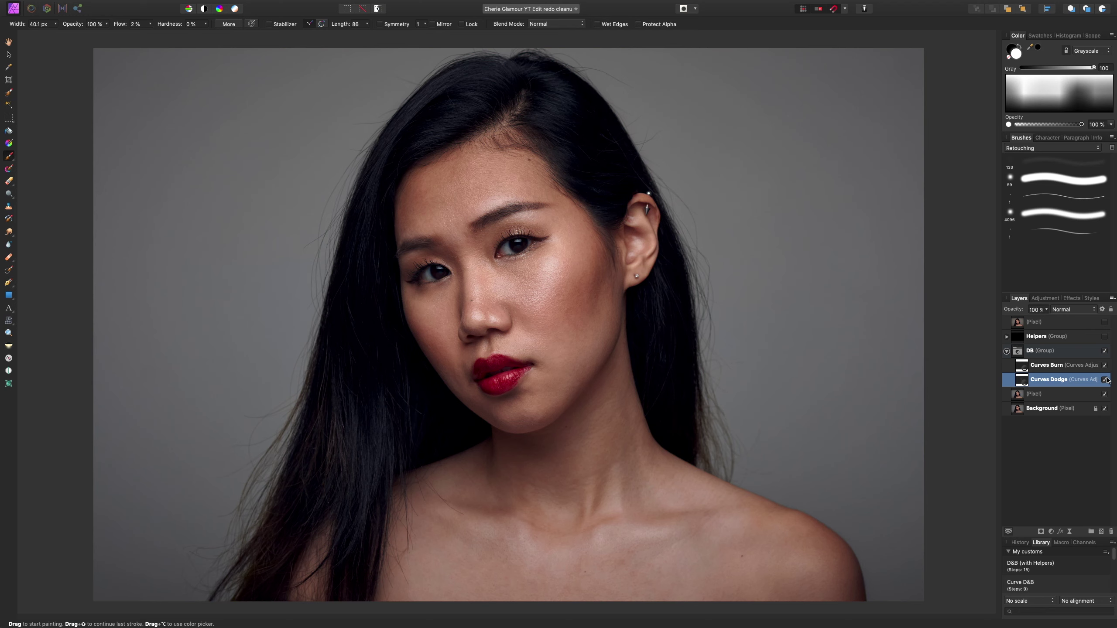
click(1105, 379)
click(1105, 379)
click(1105, 380)
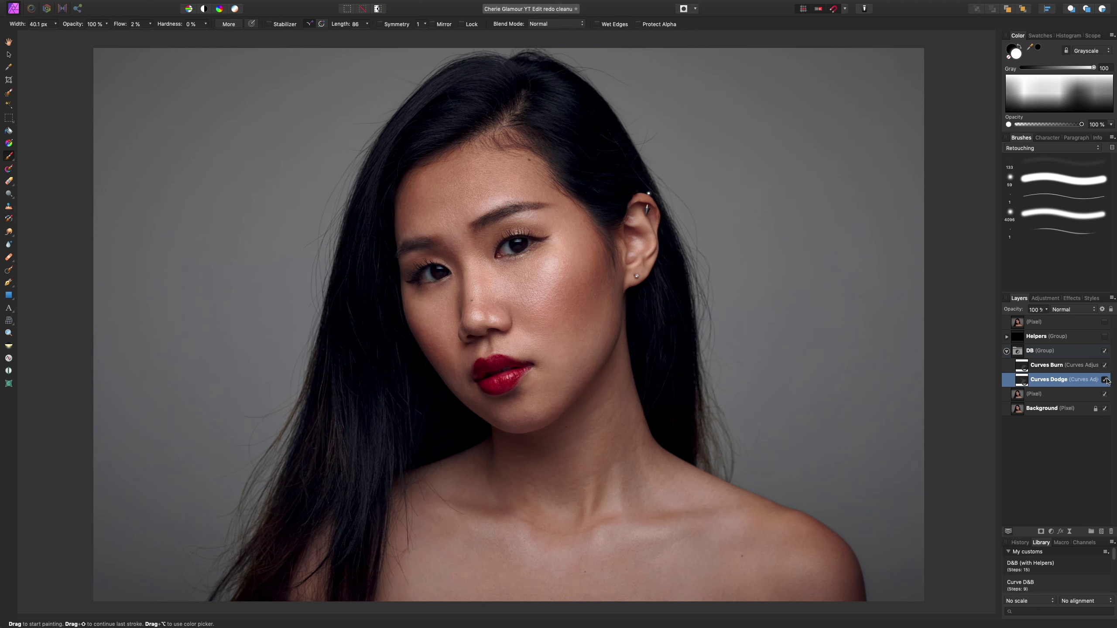
click(1105, 379)
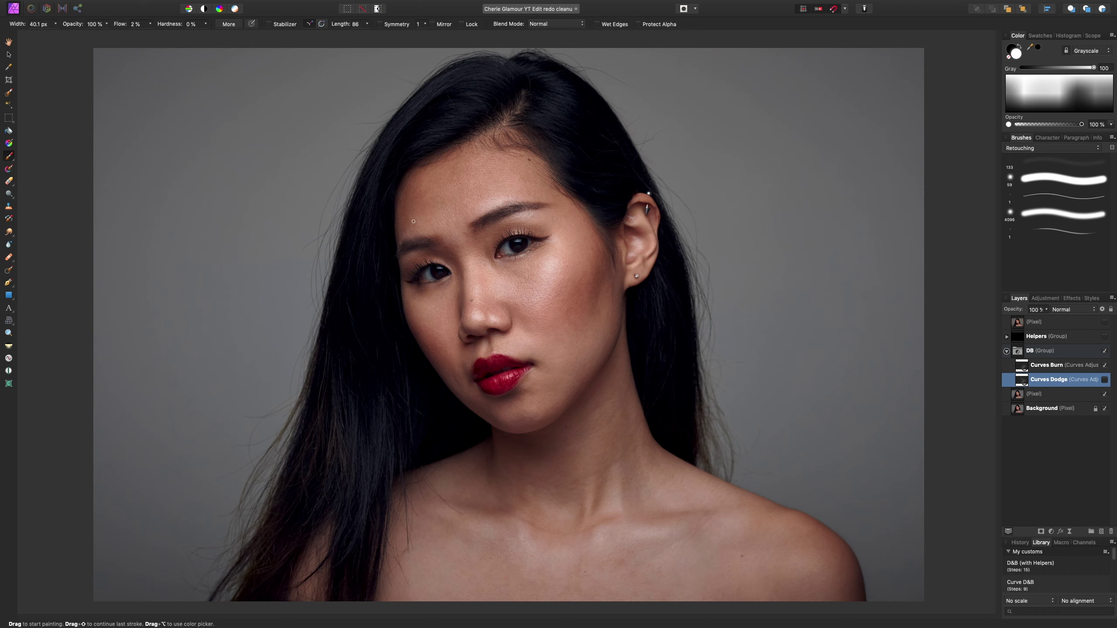
click(1105, 380)
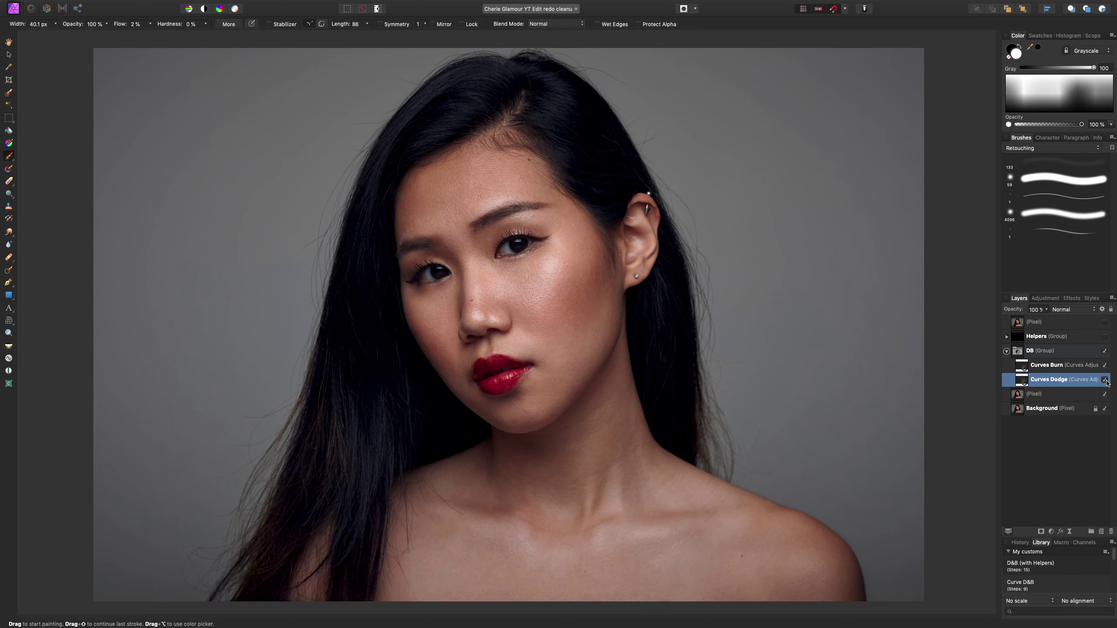
click(1105, 380)
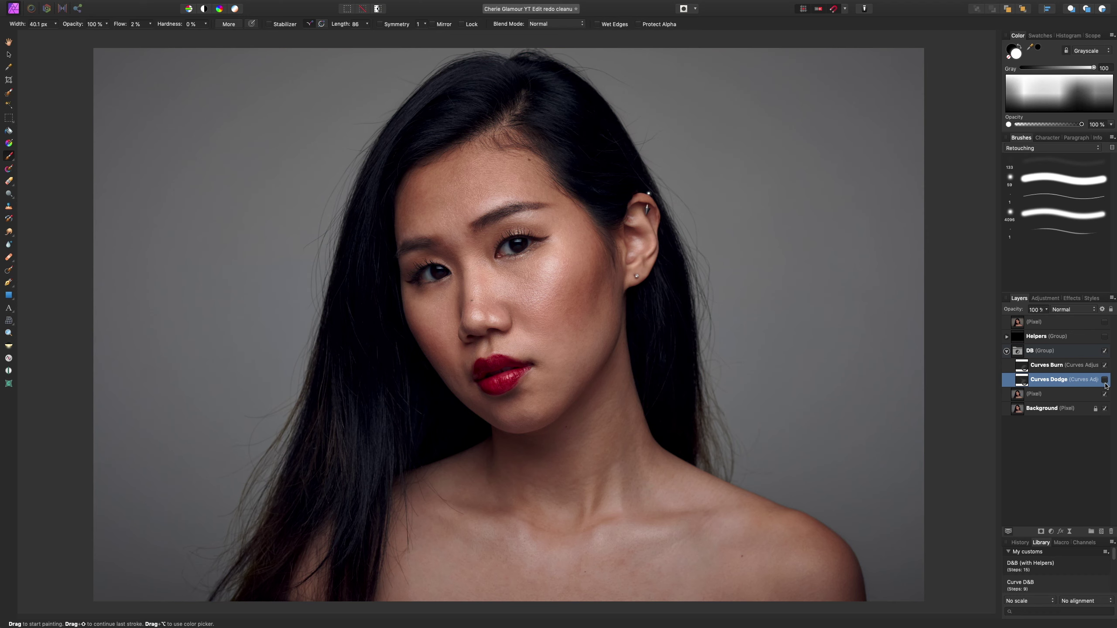
click(1105, 379)
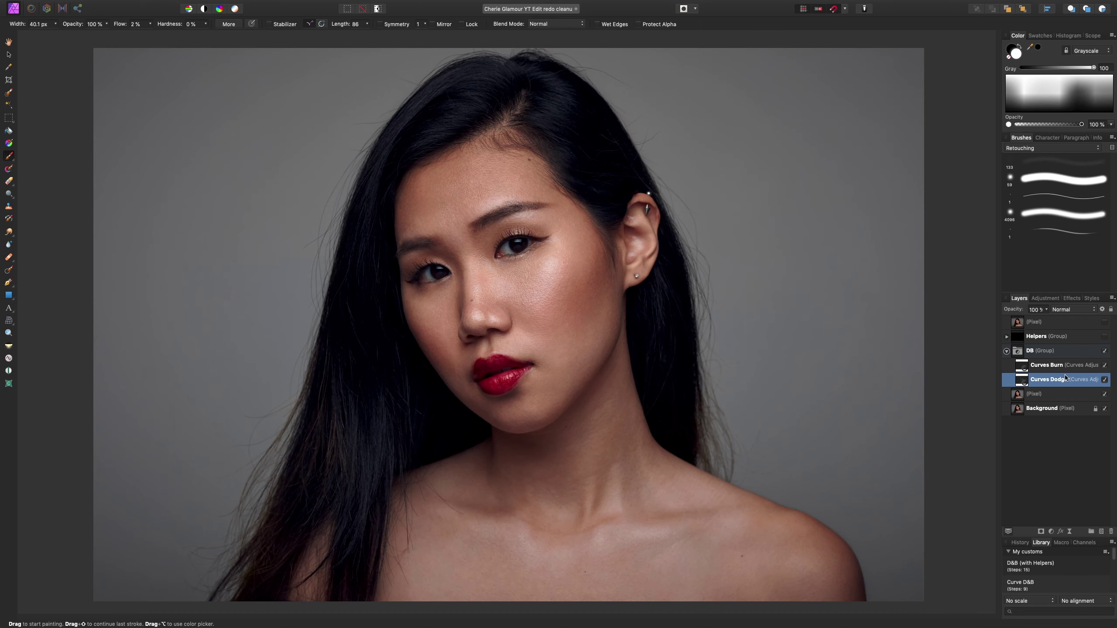
Compare the cheek and mid-face up close in colour with and without the Curves Dodge layer
key(super+plus)
key(super+plus)
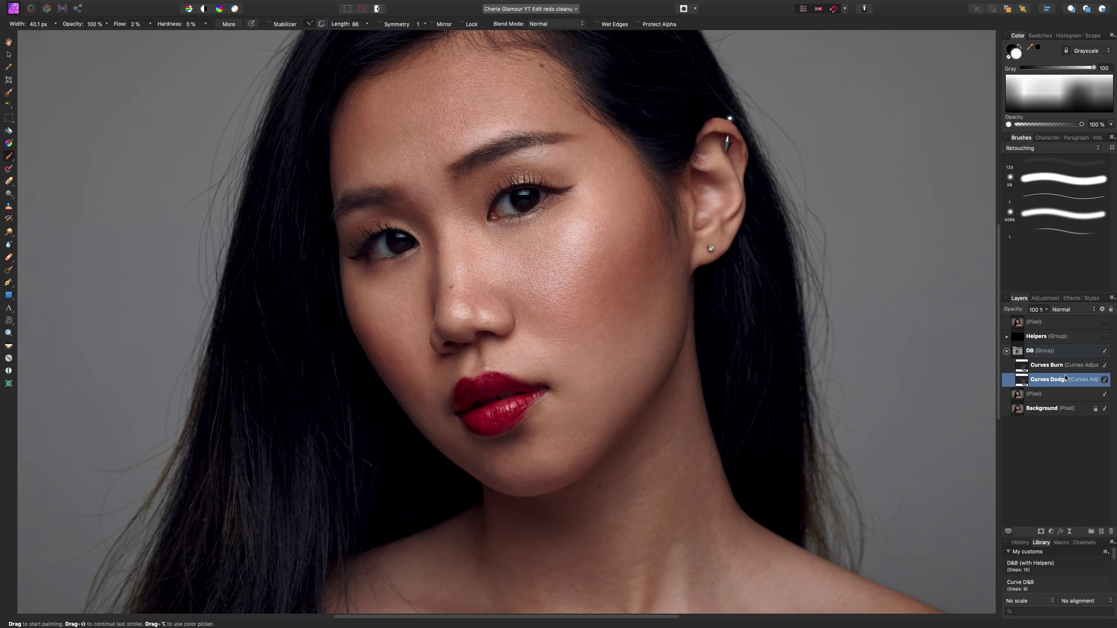
drag(694, 211, 653, 227)
key(super+plus)
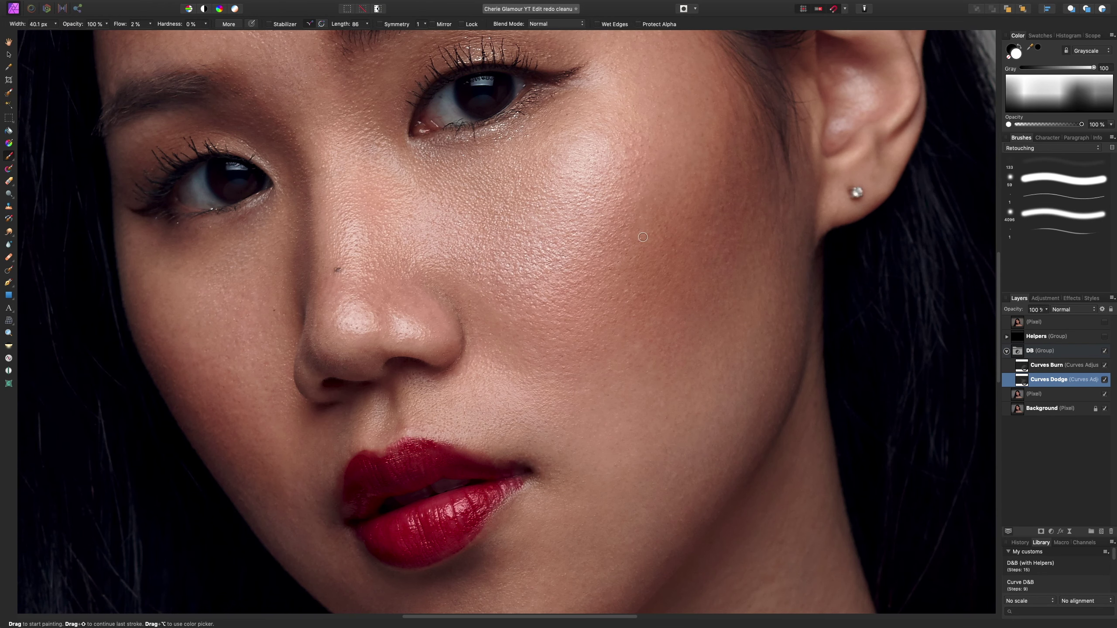
click(1104, 379)
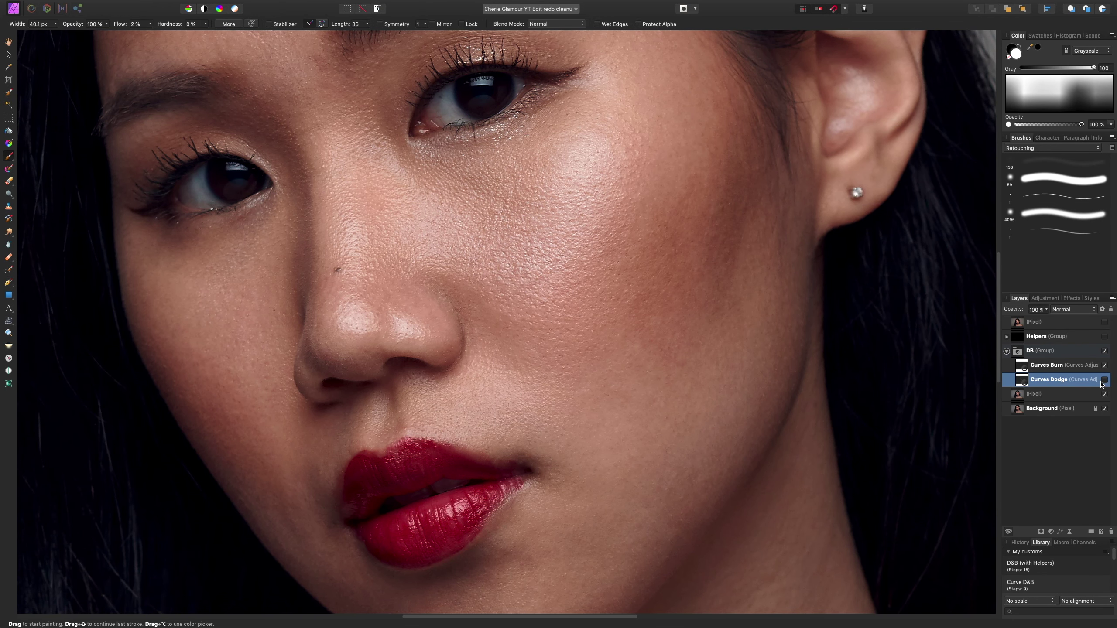
click(1104, 380)
click(1105, 379)
click(1105, 380)
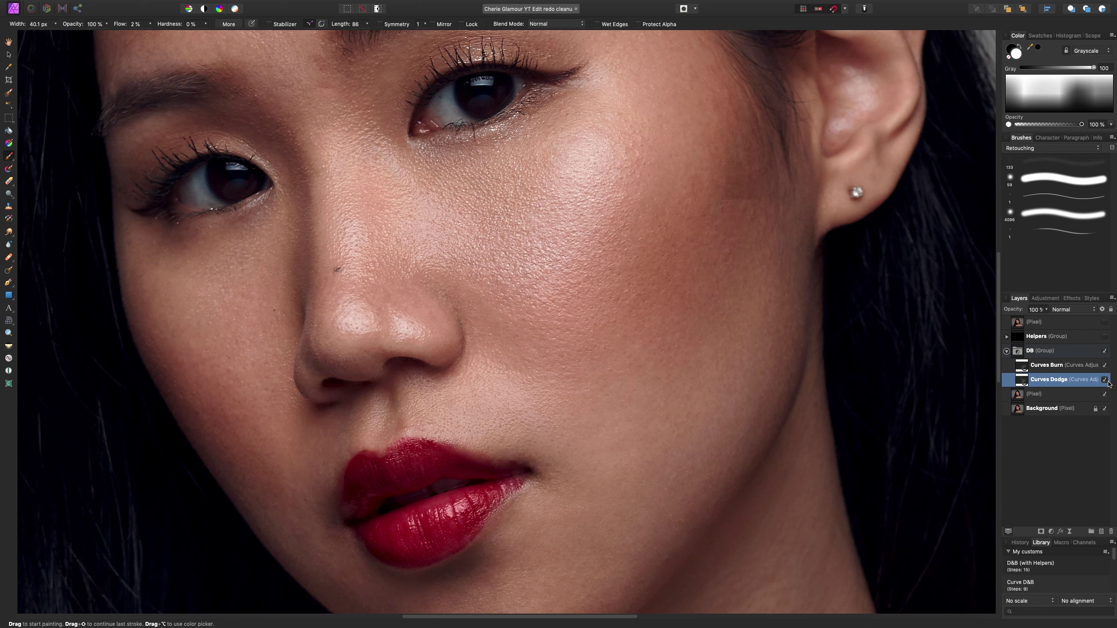
click(1105, 380)
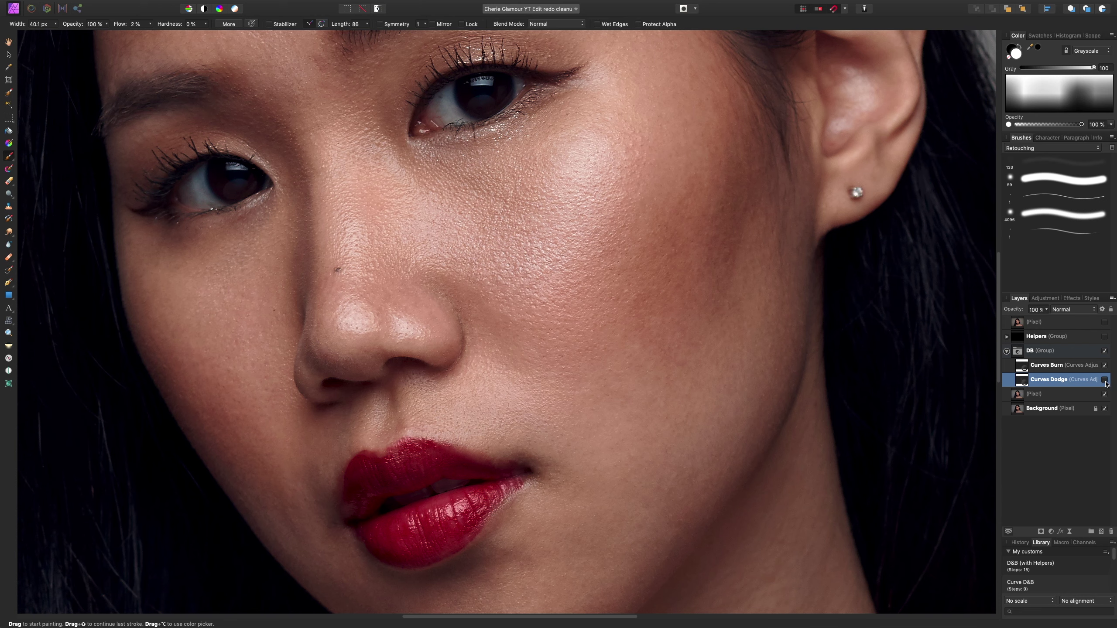
click(1105, 379)
click(1104, 380)
click(1104, 381)
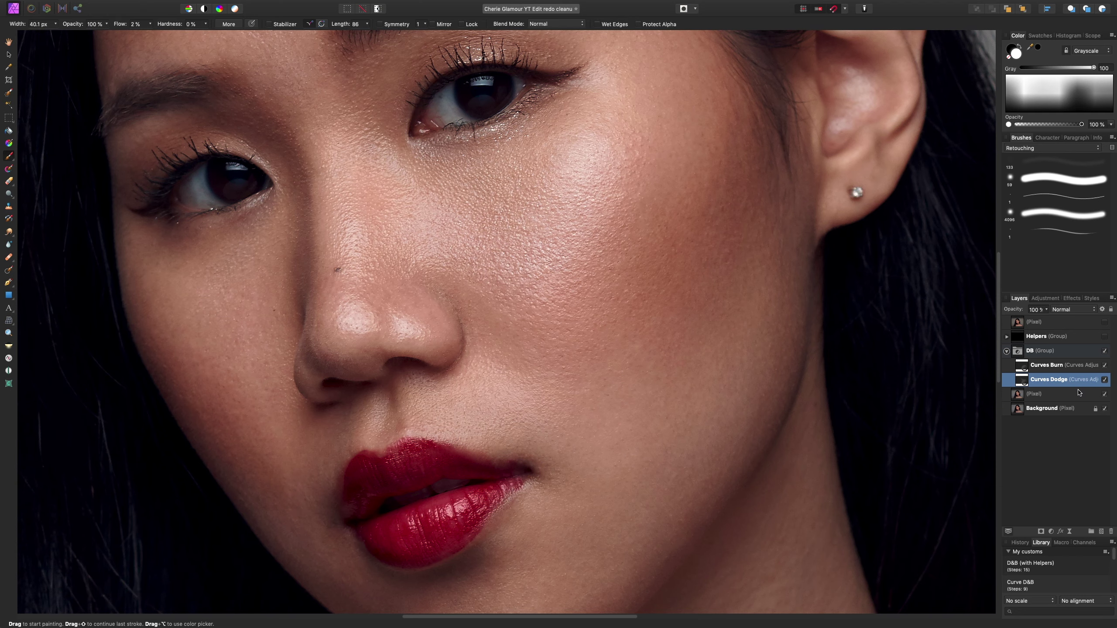
Make the Curves Burn adjustment the active layer, with the whole face in view
key(super+minus)
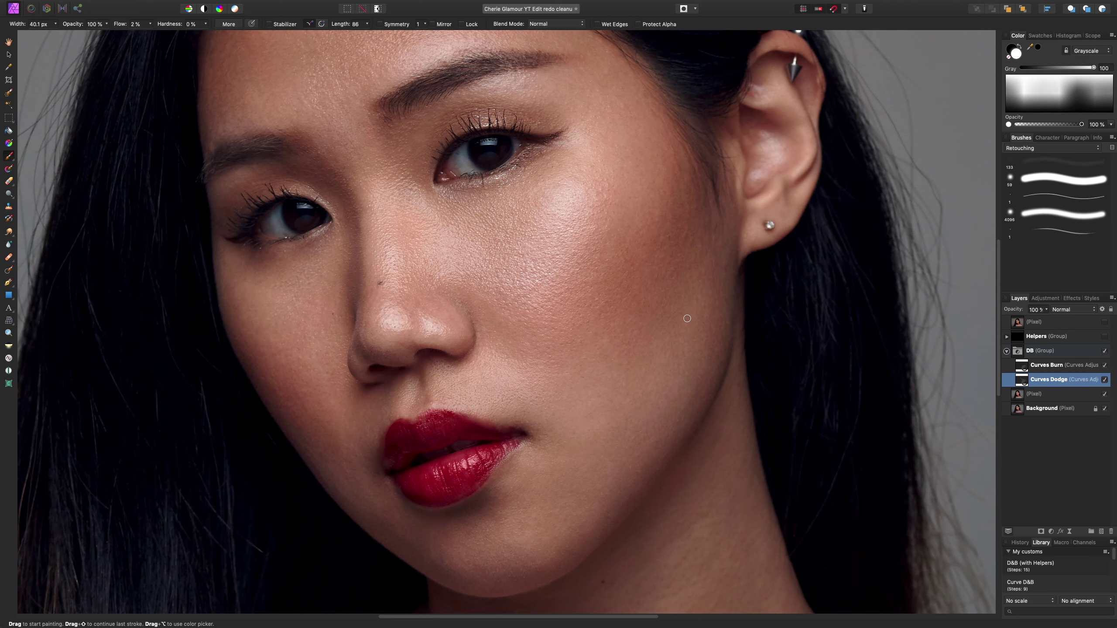
drag(934, 387, 923, 387)
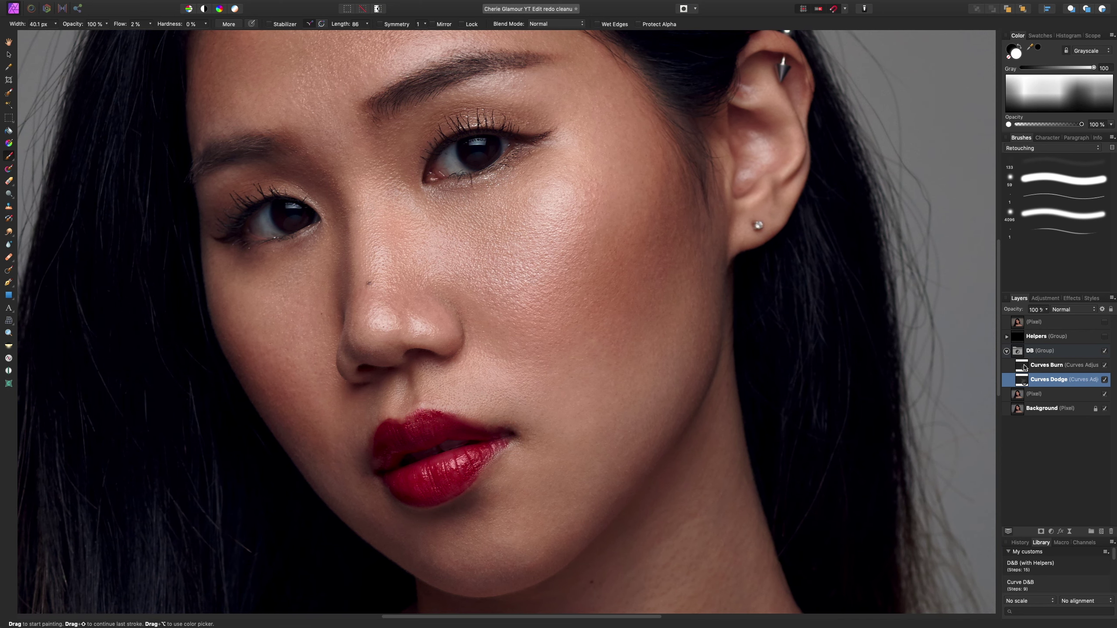
click(1026, 366)
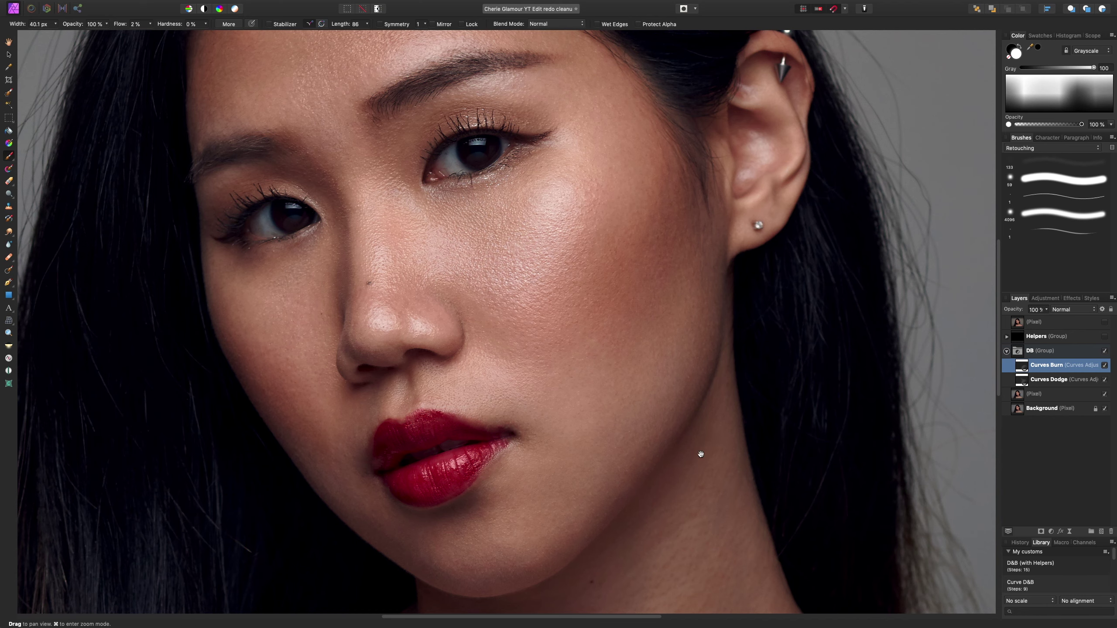
Show the Helpers group over the neck and upper chest and set the burn brush width to about 38.3 px
drag(728, 446, 674, 219)
drag(644, 354, 631, 307)
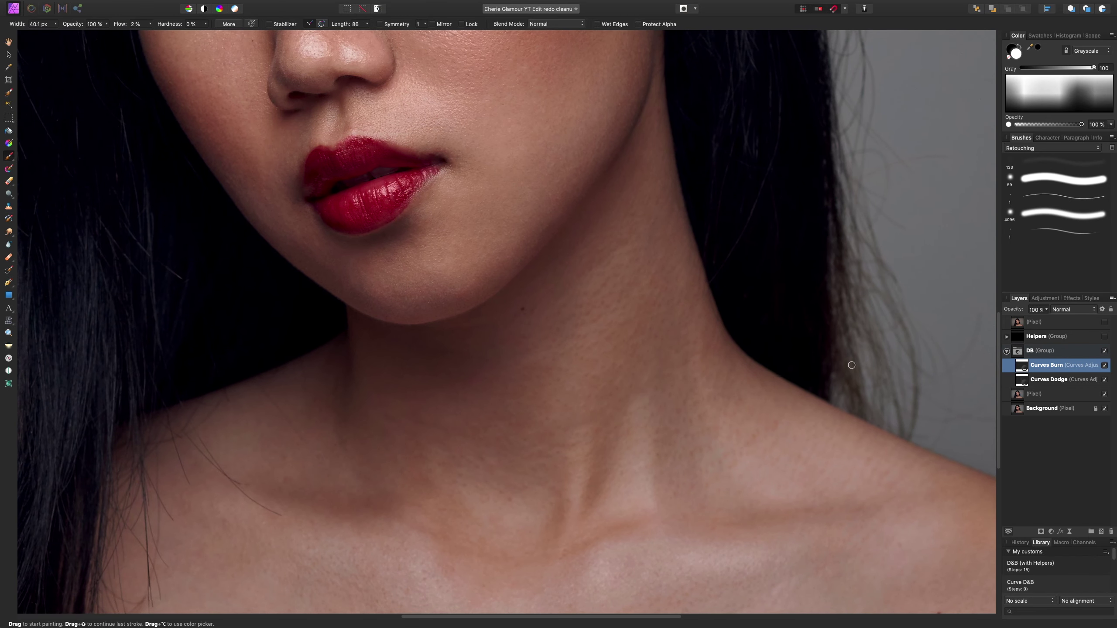
click(1104, 336)
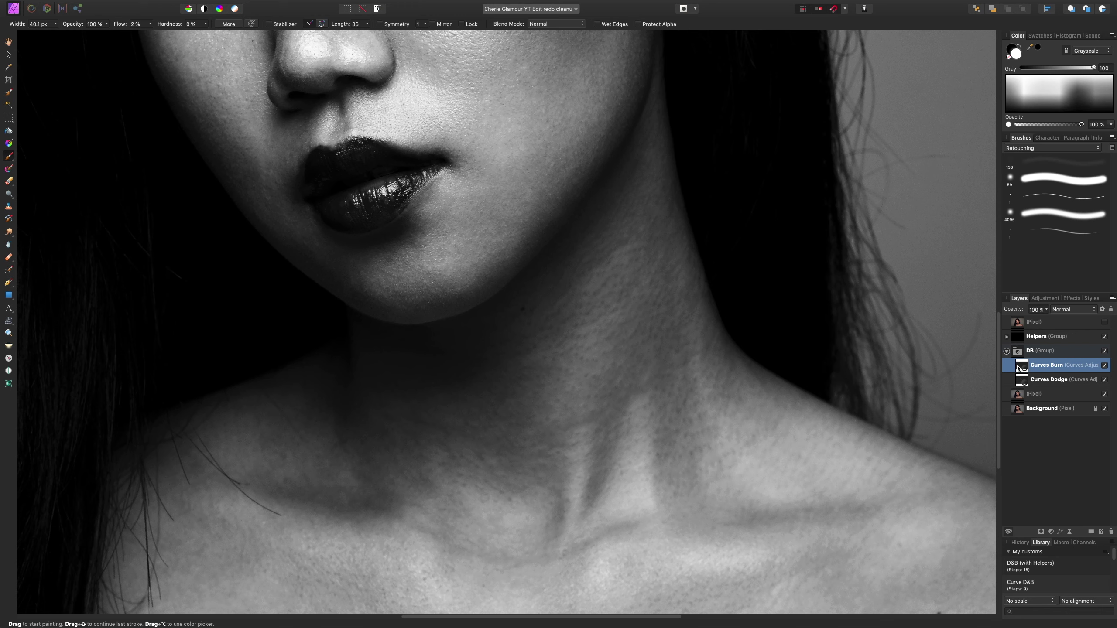
key(bracketleft)
key(bracketleft)
key(bracketright)
Compare the neck and shoulders in black and white with and without the Curves Burn layer
click(1105, 366)
click(1104, 366)
click(1104, 366)
Burn the edge of the dark hollow above the collarbone with a short stroke of a temporarily enlarged brush
scroll(820, 302, down, 5)
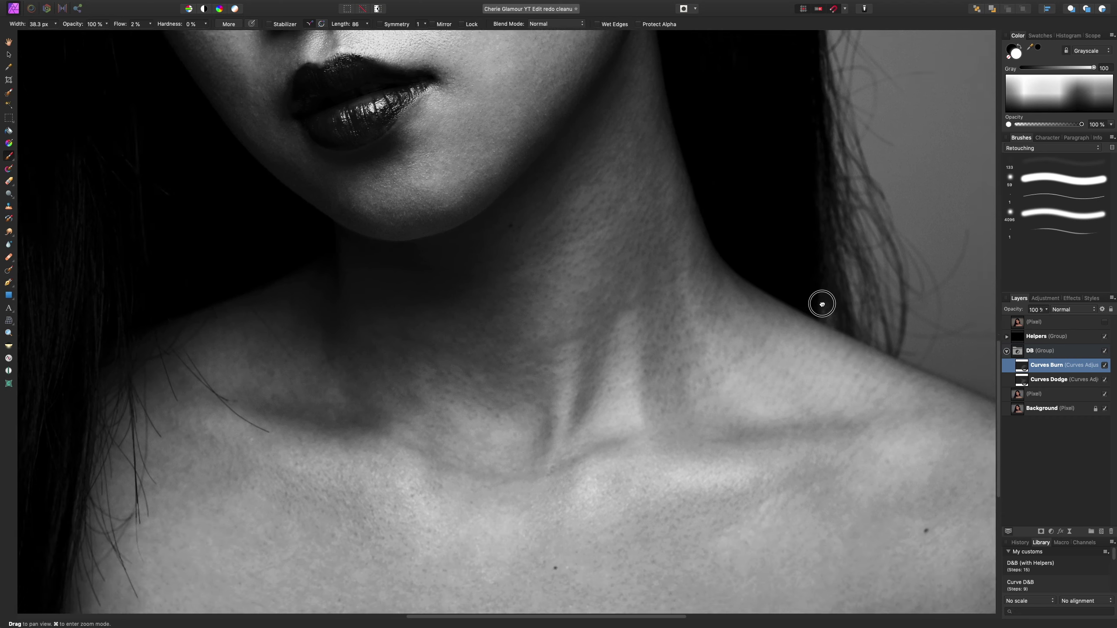
scroll(567, 355, left, 3)
scroll(567, 355, up, 1)
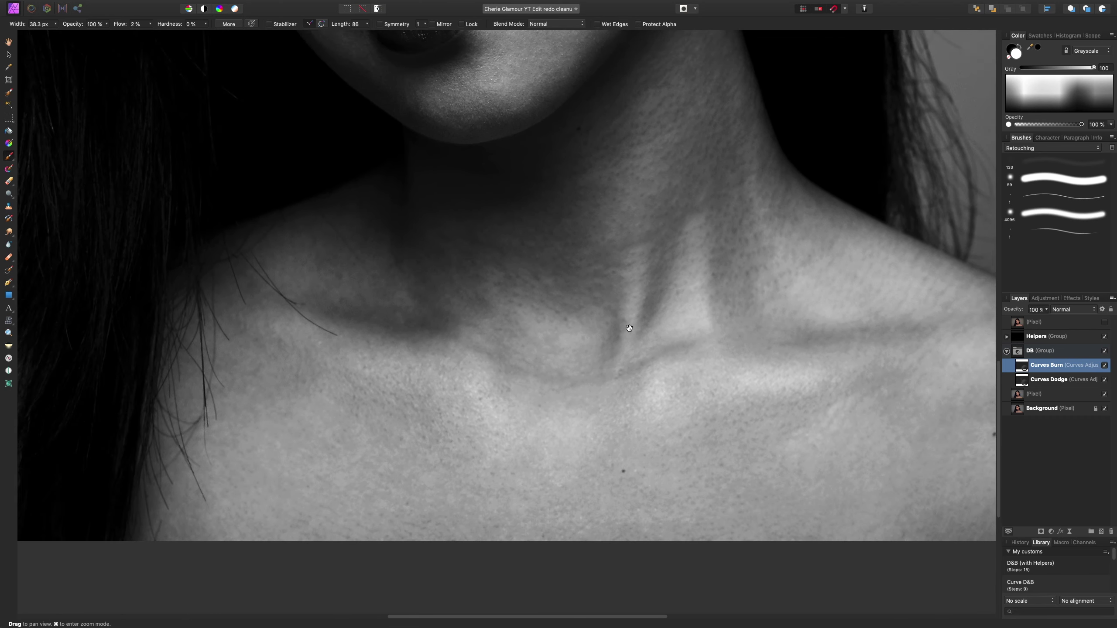
key(bracketright)
key(bracketright)
key(bracketright)
mouse_move(411, 302)
mouse_down()
mouse_move(396, 294)
mouse_move(411, 305)
mouse_move(405, 321)
mouse_up()
key(bracketleft)
key(bracketleft)
key(bracketleft)
Set the burn brush width to about 33.4 px for work around the nose, mouth and cheeks
drag(539, 182, 535, 352)
scroll(535, 352, up, 5)
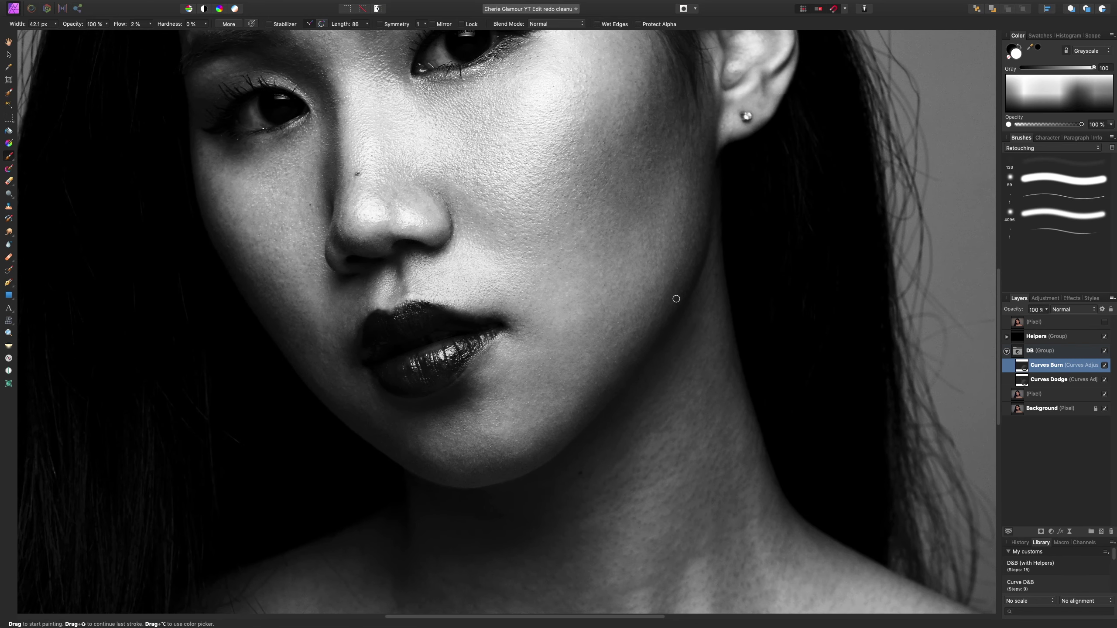
scroll(631, 314, up, 3)
scroll(610, 257, left, 5)
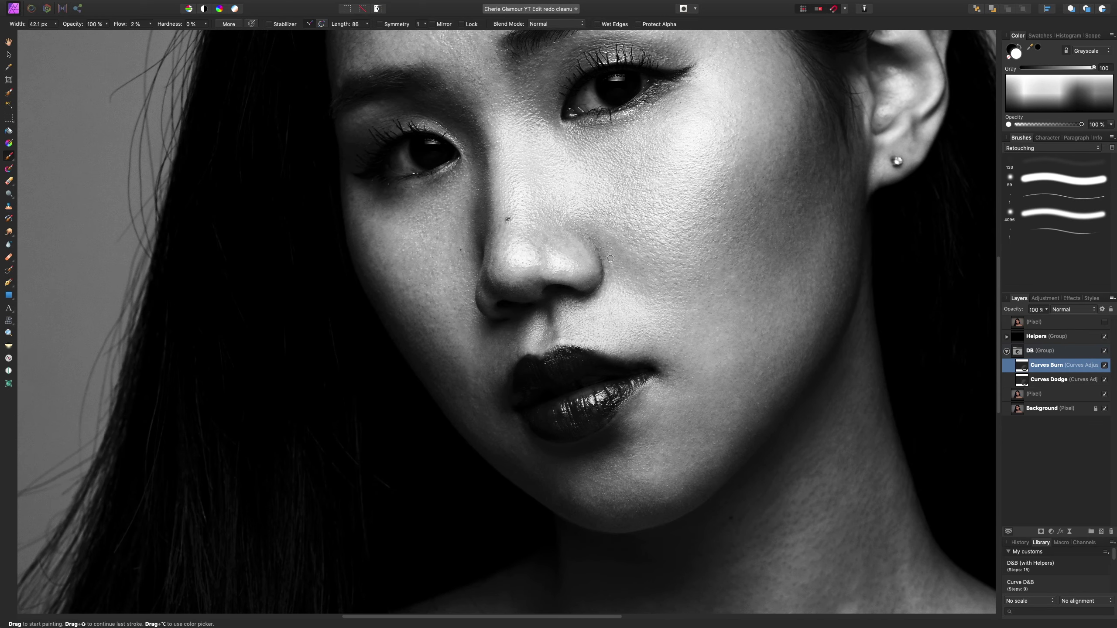
key(bracketright)
key(bracketleft)
key(bracketleft)
key(bracketleft)
Set the burn brush width to about 13.5 px for fine work on the nose and inner cheek
key(bracketleft)
key(bracketleft)
key(bracketleft)
scroll(723, 295, up, 5)
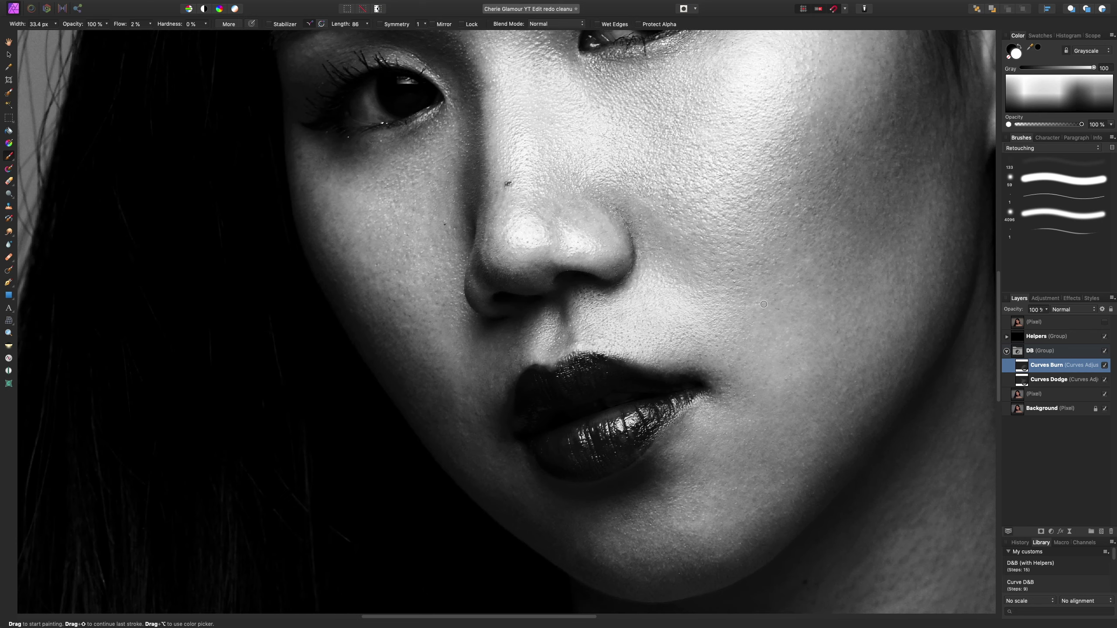
key(bracketleft)
key(bracketleft)
key(bracketleft)
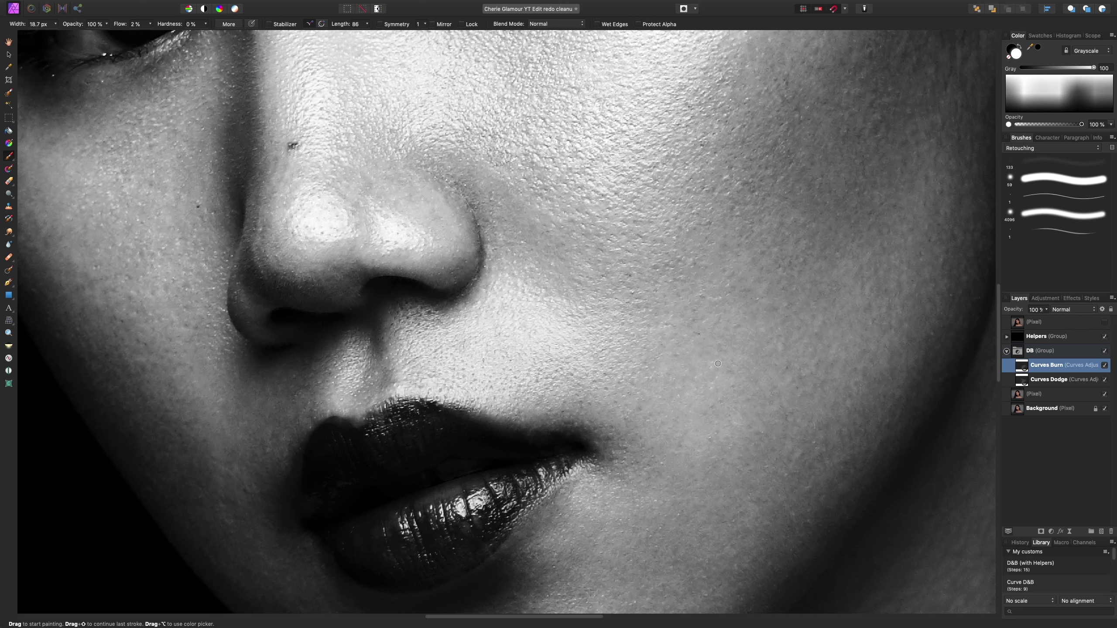
key(bracketleft)
scroll(747, 319, up, 5)
scroll(747, 319, left, 5)
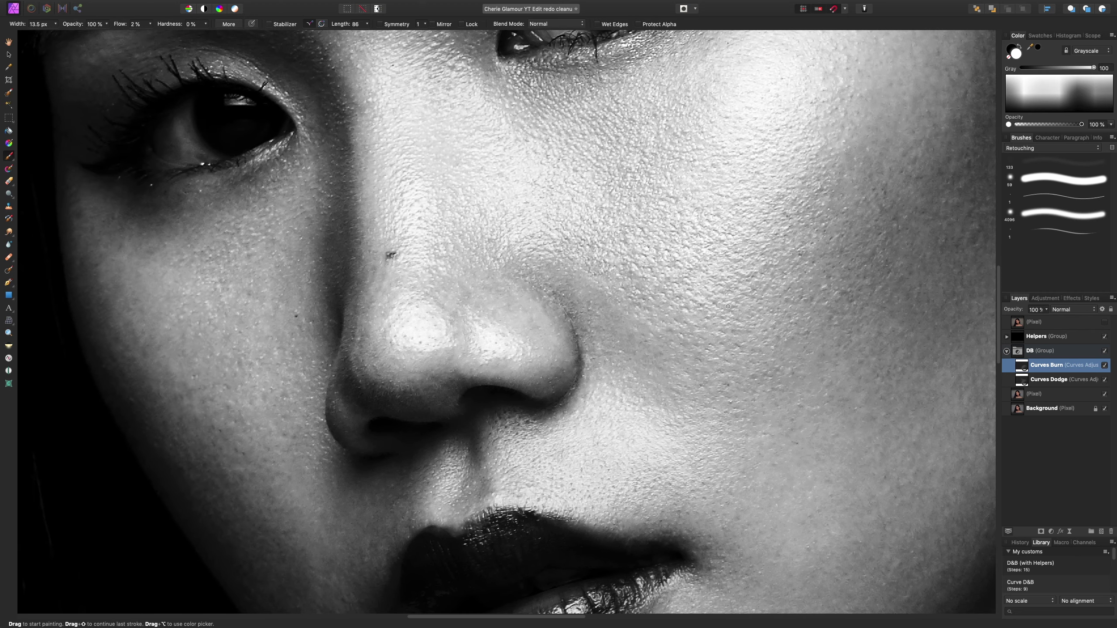
drag(641, 256, 640, 380)
key(super+minus)
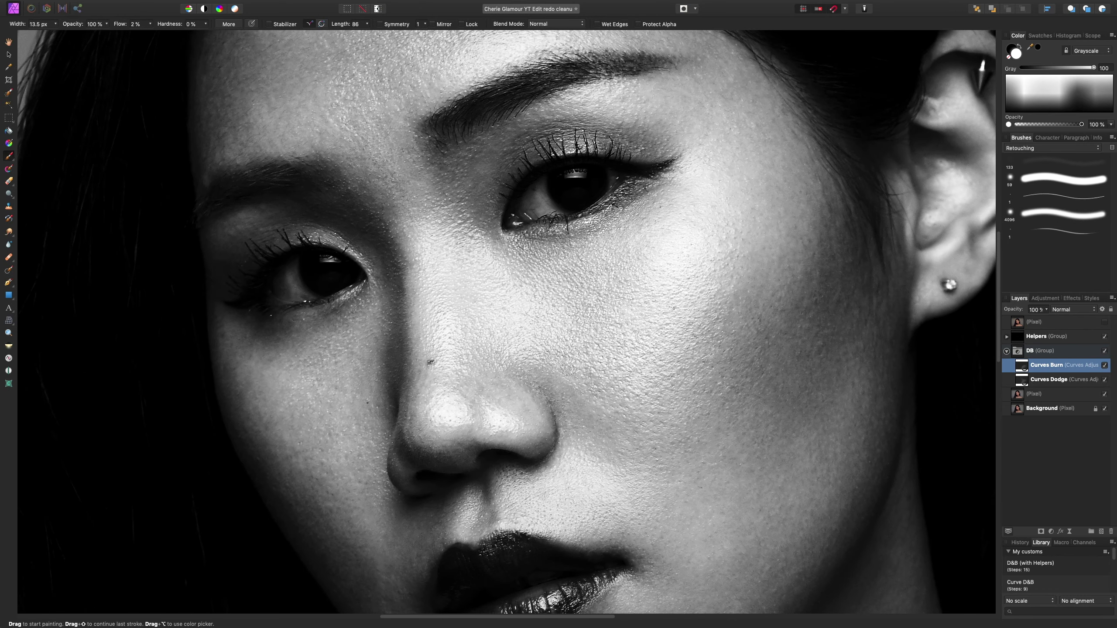
Set the burn brush width to about 20.2 px for work on the outer cheek beside the ear
mouse_move(668, 291)
mouse_down()
mouse_move(548, 254)
mouse_move(546, 236)
mouse_move(472, 183)
mouse_up()
key(bracketright)
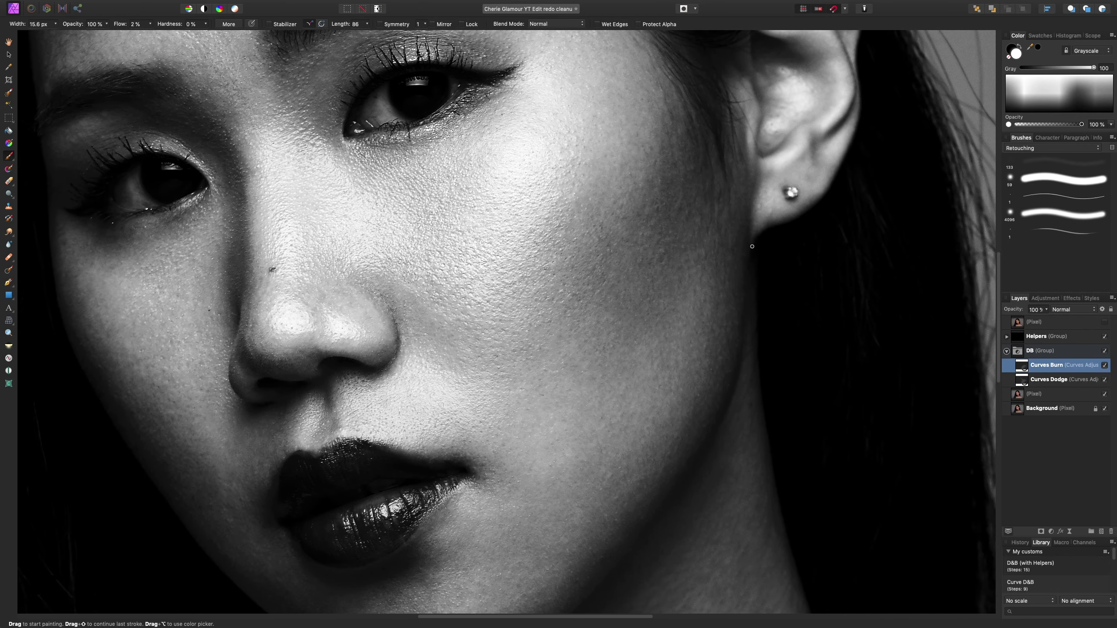
key(bracketright)
key(bracketright)
key(bracketright)
key(bracketright)
key(bracketright)
key(bracketright)
key(bracketright)
key(bracketleft)
key(bracketleft)
Compare the cheek and mid-face in black and white with and without the Curves Burn layer
click(1105, 366)
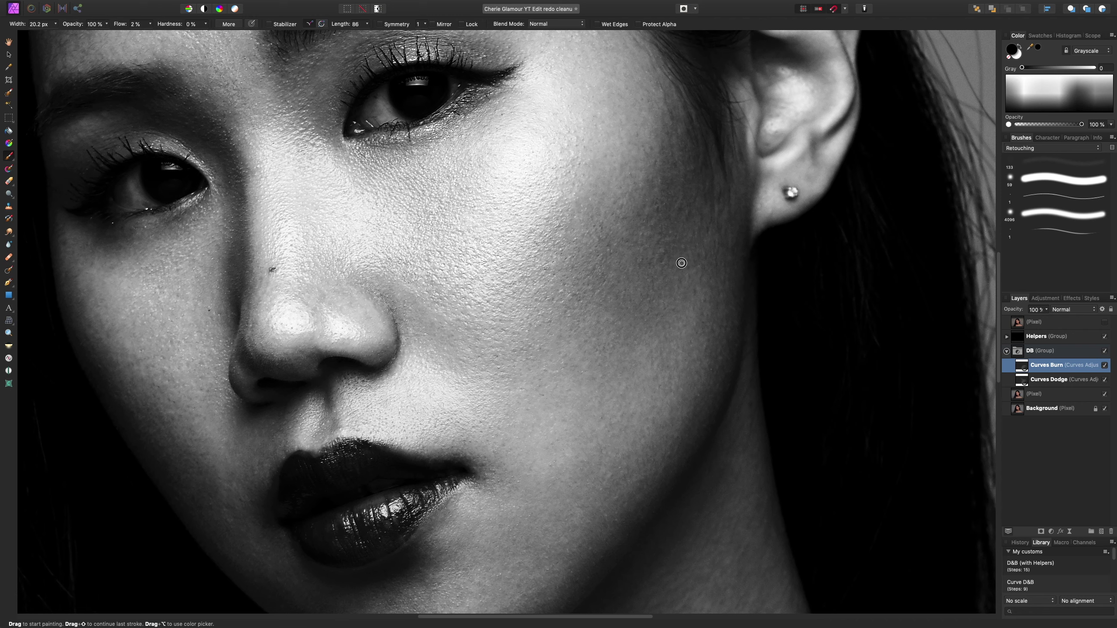
Swap the paint colour to white and burn the inner eye area below the brow with a brush about 40.6 px wide
key(x)
scroll(595, 249, down, 5)
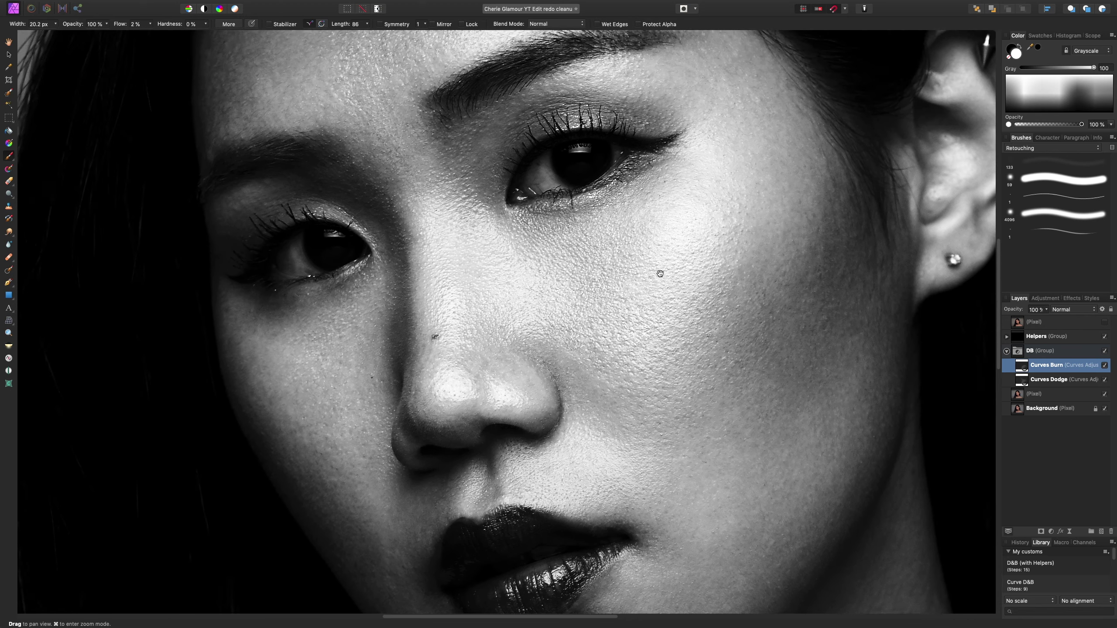
scroll(656, 277, up, 5)
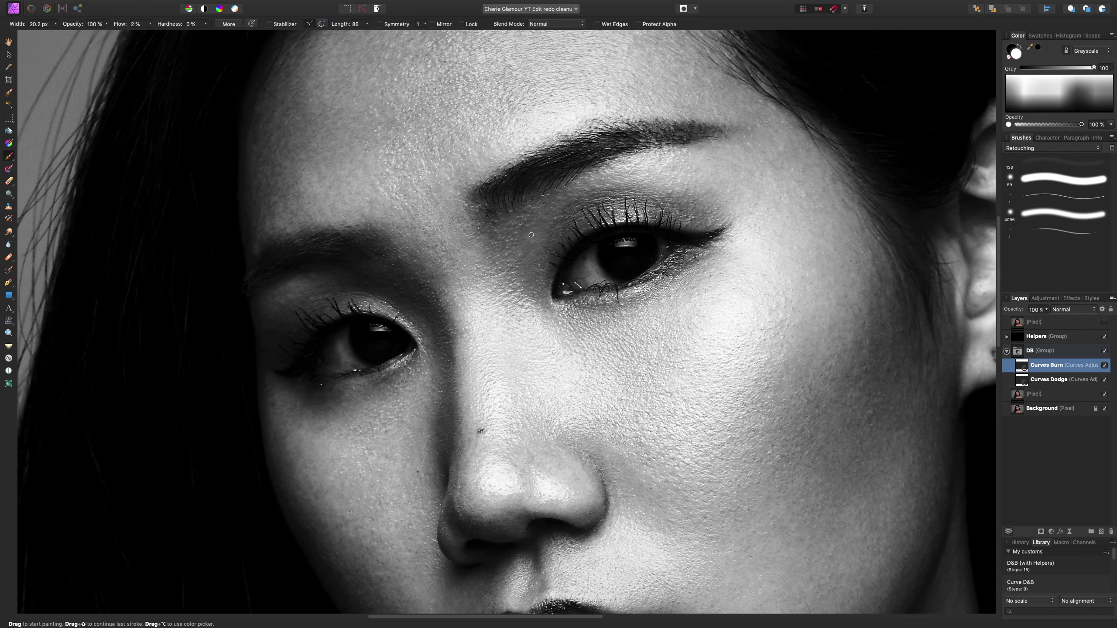
key(])
key(])
mouse_move(528, 236)
mouse_down()
mouse_move(537, 242)
mouse_move(522, 249)
mouse_up()
Set the burn brush width to about 15.3 px for fine work on the shadowed side of the forehead
key(space)
drag(496, 142, 577, 224)
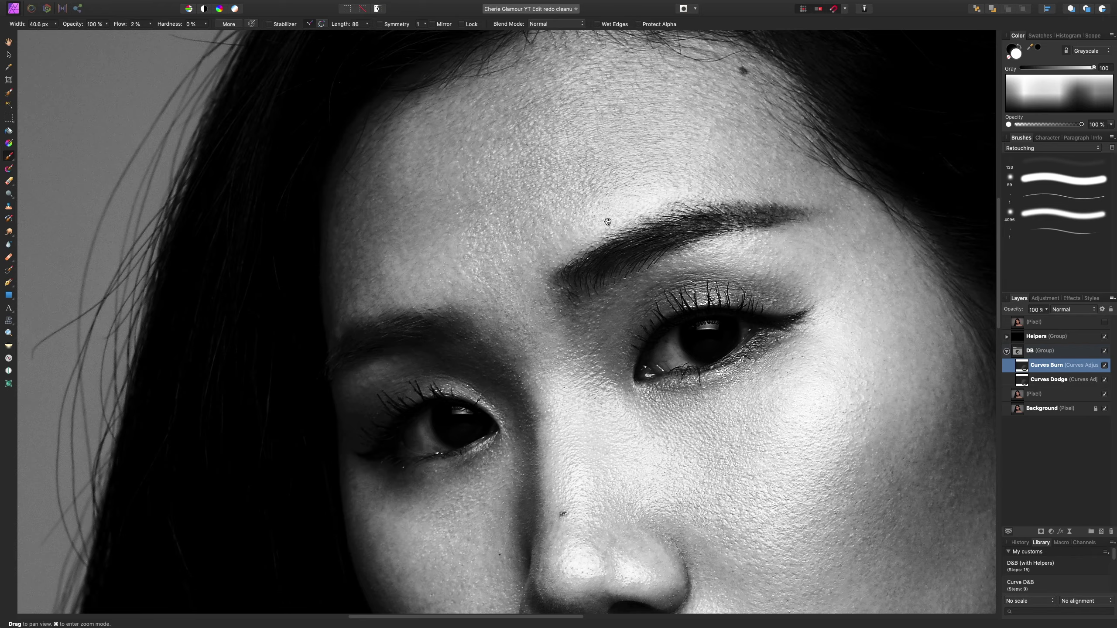
drag(492, 185, 572, 213)
key(super+minus)
scroll(557, 197, up, 5)
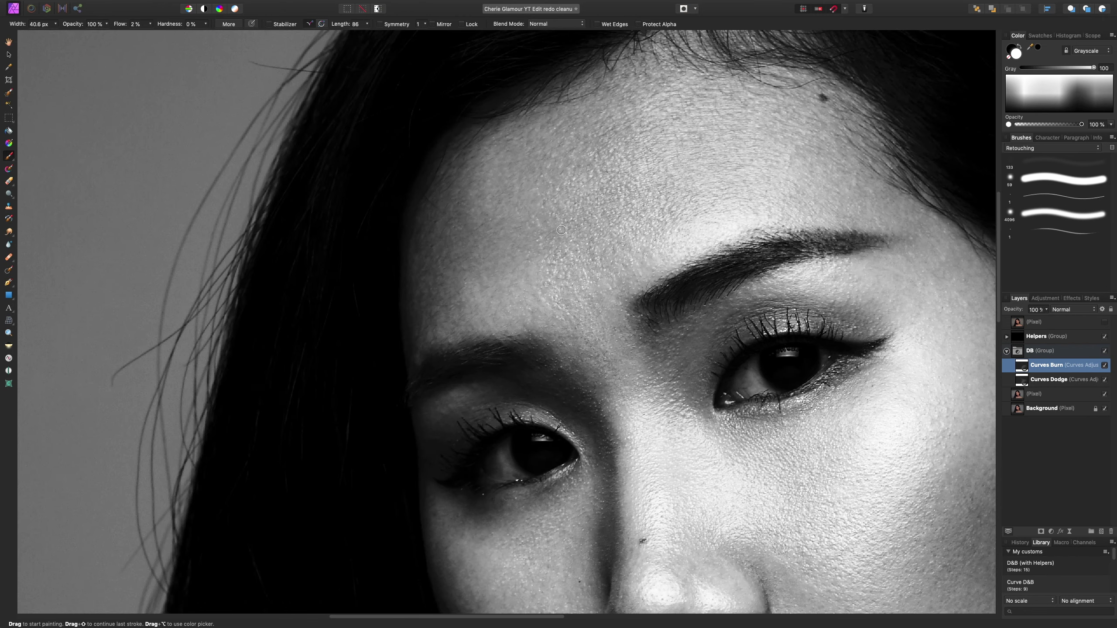
key(bracketleft)
key(bracketleft)
key(bracketleft)
key(bracketleft)
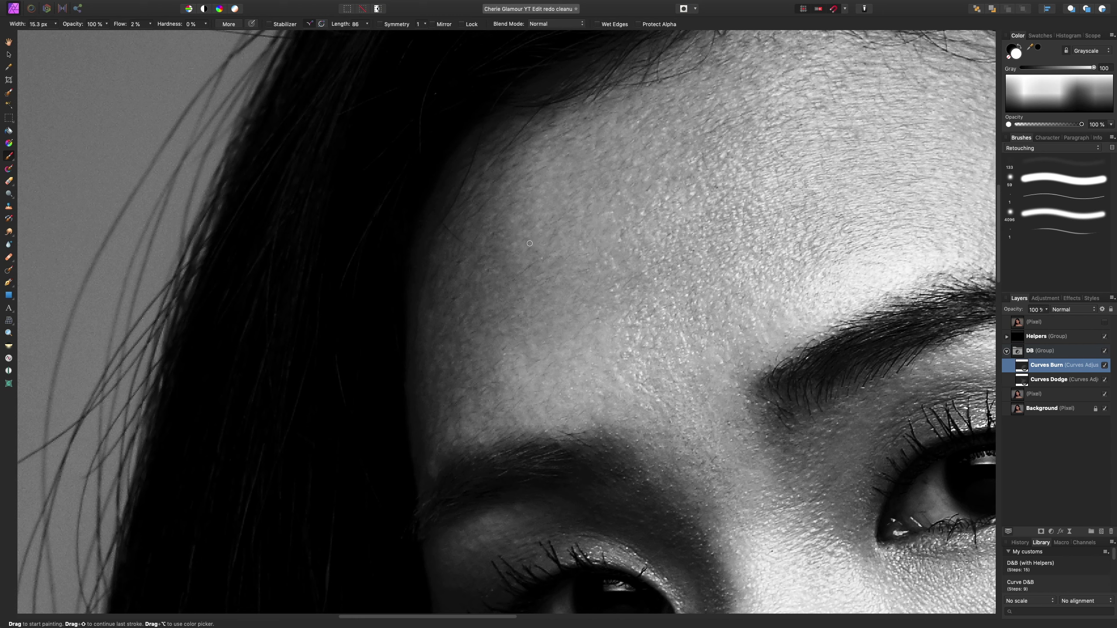
Burn the small bright patches on the forehead next to the hairline
key(bracketright)
key(bracketright)
key(bracketleft)
key(bracketleft)
click(536, 192)
click(538, 187)
click(523, 191)
click(515, 208)
mouse_move(516, 208)
mouse_down()
mouse_move(501, 235)
mouse_move(532, 248)
mouse_up()
Burn the skin along the upper edge of the outer eyebrow on the shadowed side of the face
scroll(484, 314, down, 5)
scroll(483, 313, left, 2)
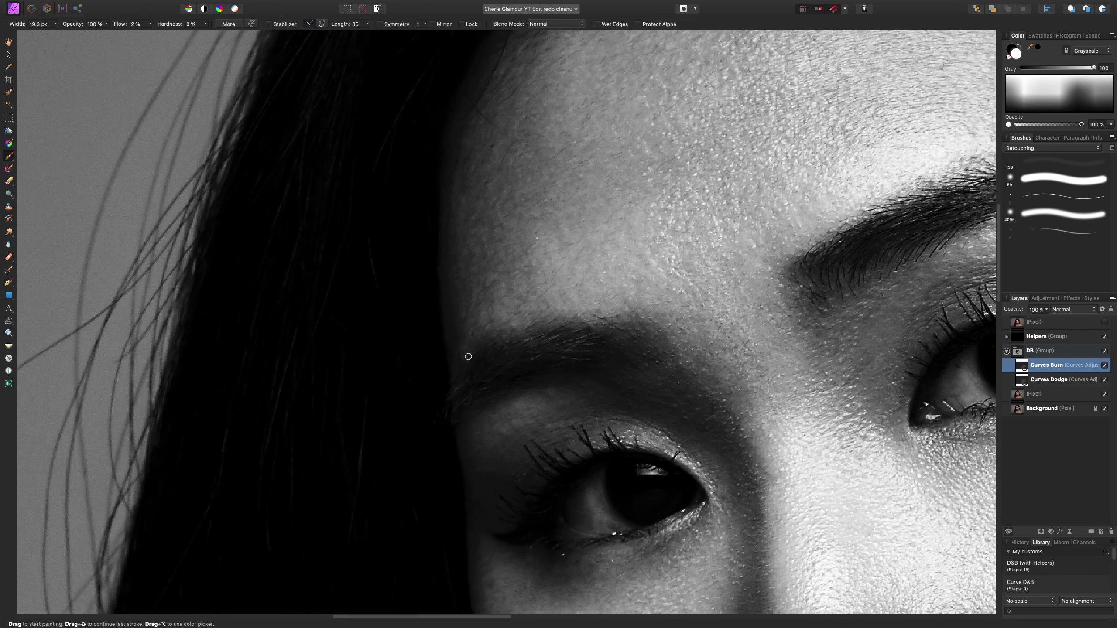
drag(486, 316, 499, 316)
key(bracketright)
drag(504, 323, 505, 321)
drag(521, 320, 520, 318)
drag(510, 307, 506, 301)
Set the burn brush width to about 11.1 px and burn the highlight between the shadowed-side eyebrow and eyelid
key(bracketleft)
key(bracketleft)
key(bracketleft)
scroll(467, 211, up, 3)
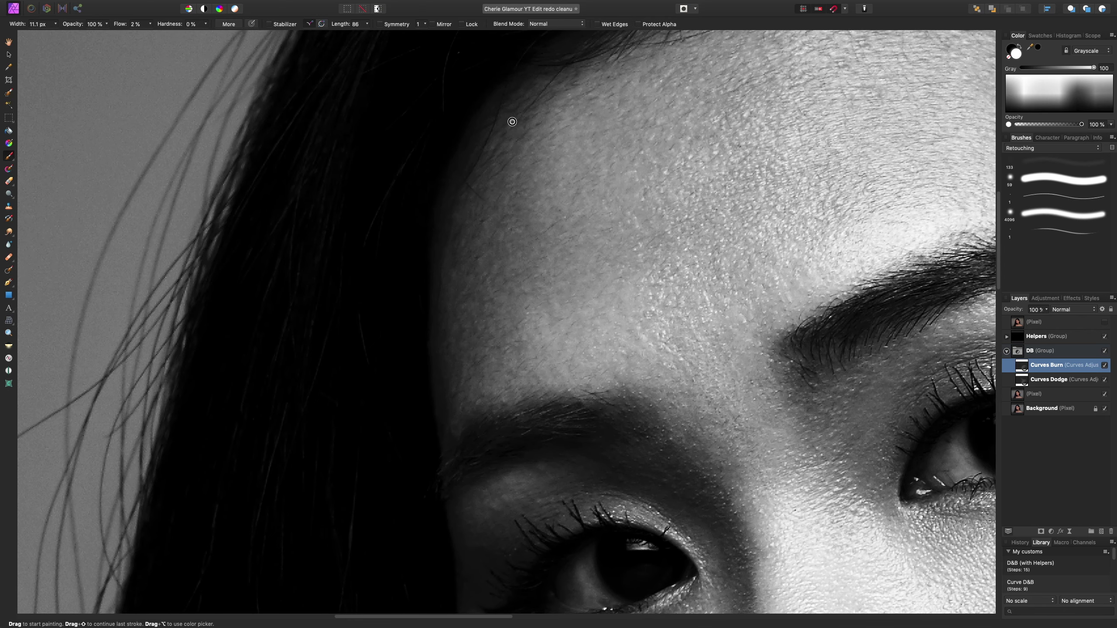
scroll(519, 116, down, 10)
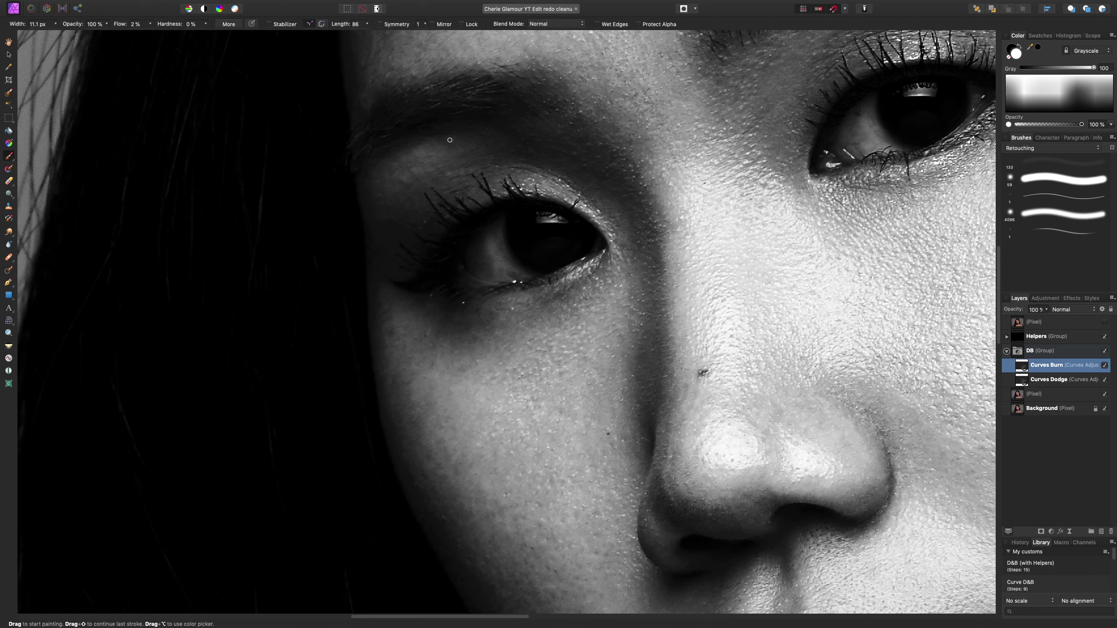
drag(446, 138, 460, 141)
Select the Curves Dodge mask and dodge the dark patches on the cheek below the shadowed-side eye
scroll(531, 279, down, 4)
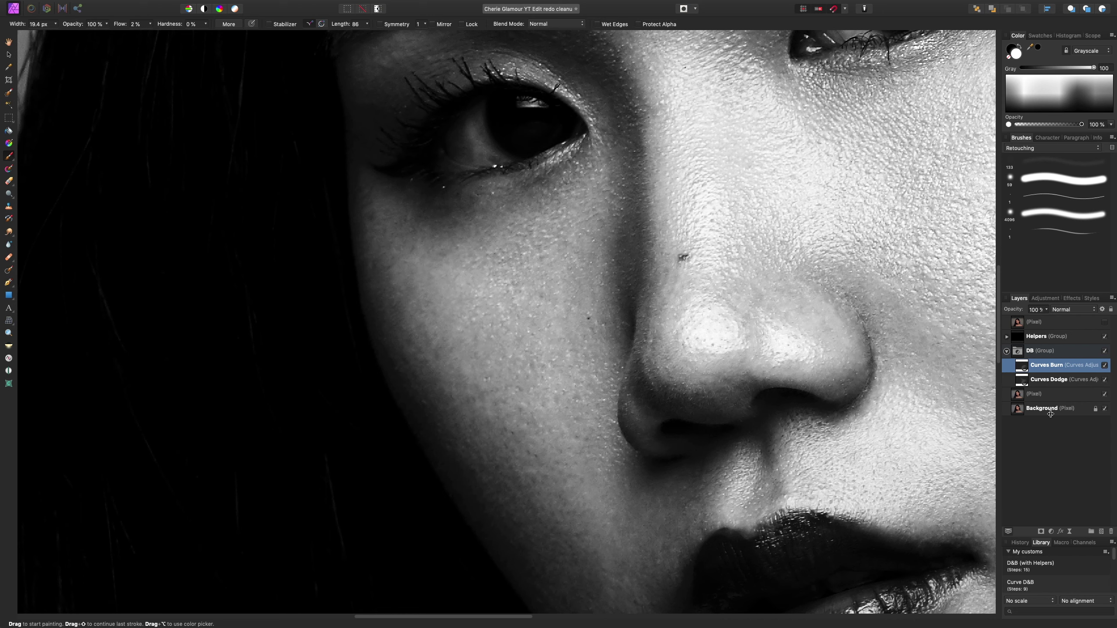
click(1025, 382)
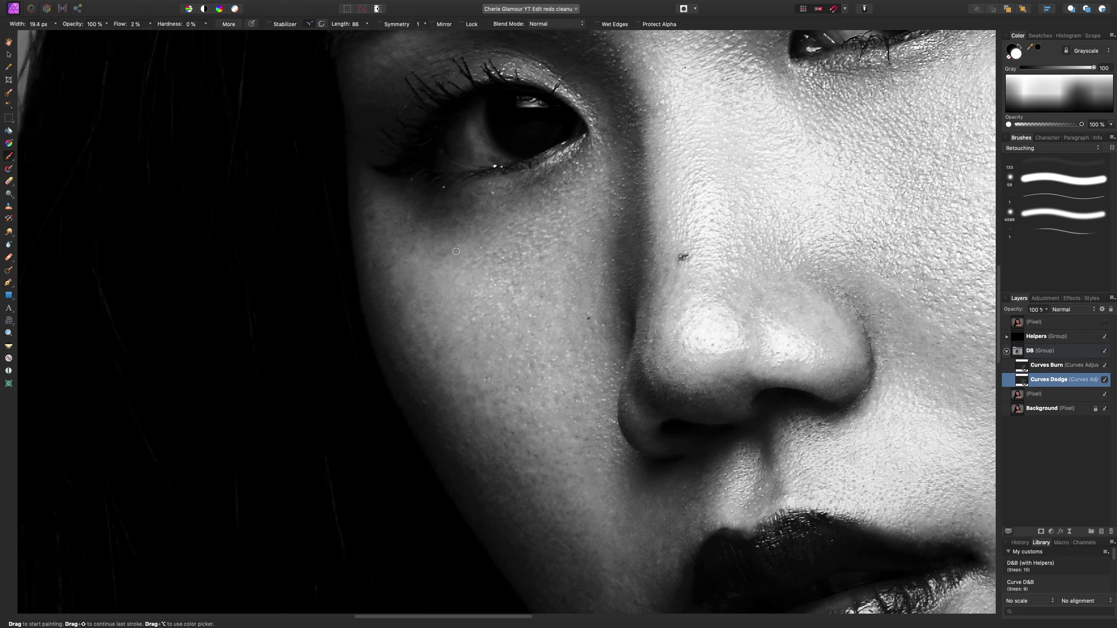
drag(440, 256, 446, 250)
key(bracketleft)
key(bracketleft)
click(411, 249)
Set the dodge brush width to about 17.7 px for work on the cheek beside the nose
key(bracketright)
key(bracketright)
key(bracketleft)
key(bracketleft)
scroll(615, 361, right, 2)
scroll(616, 361, up, 1)
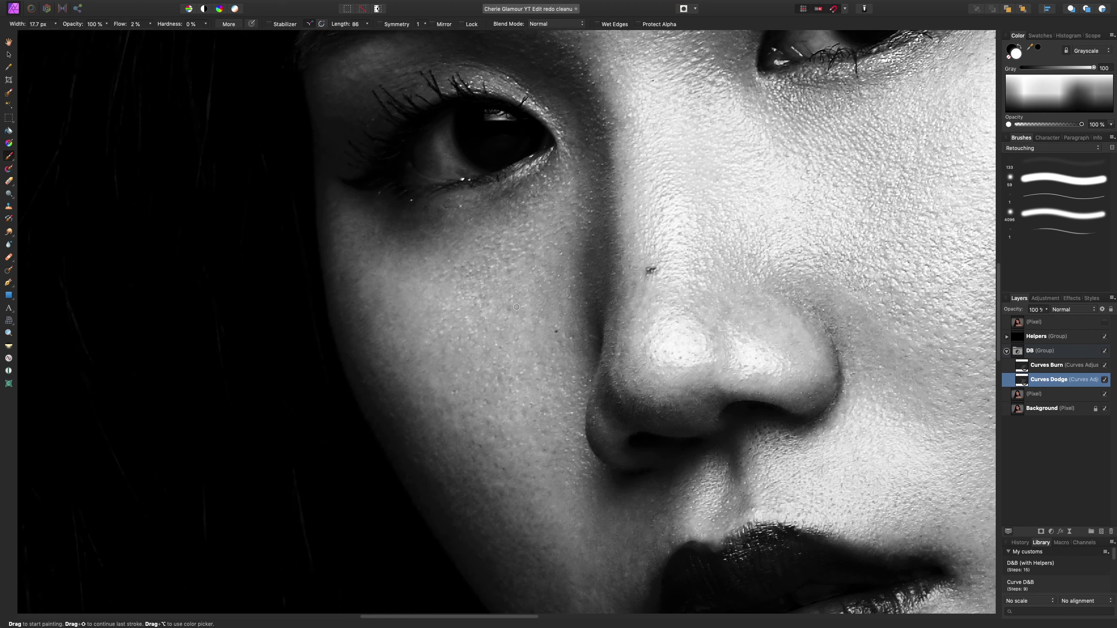
Select the Curves Burn mask and set the brush width to about 41 px for the cheek beside the mouth
key(bracketright)
click(1028, 371)
scroll(860, 397, down, 4)
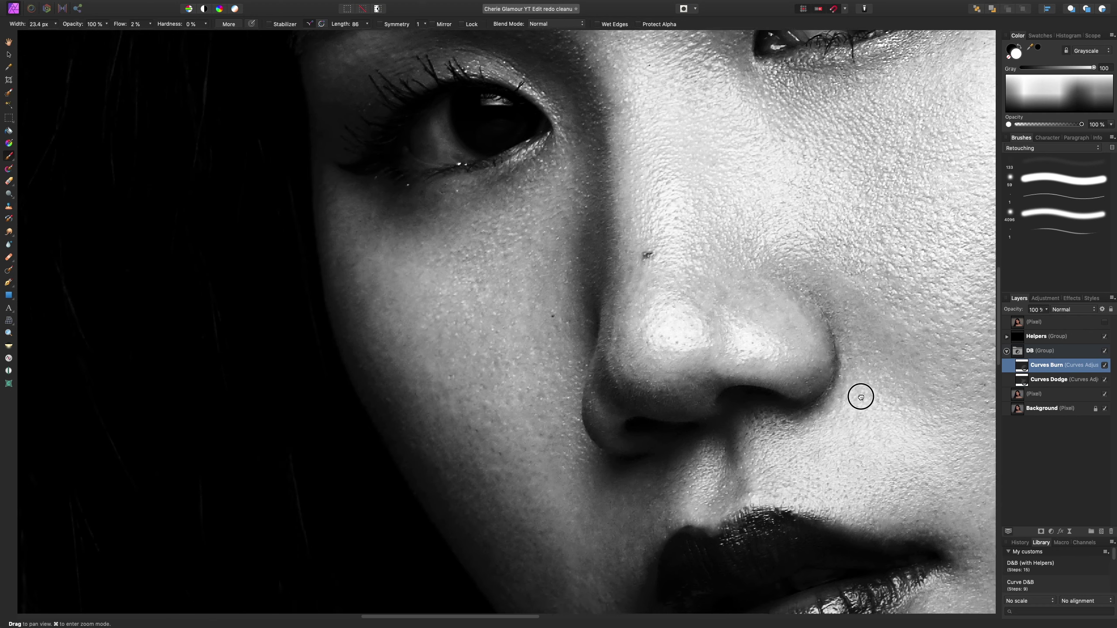
drag(820, 364, 792, 297)
key(bracketright)
Set the burn brush width to about 27 px for closer work around the lips
key(bracketright)
key(bracketright)
key(bracketright)
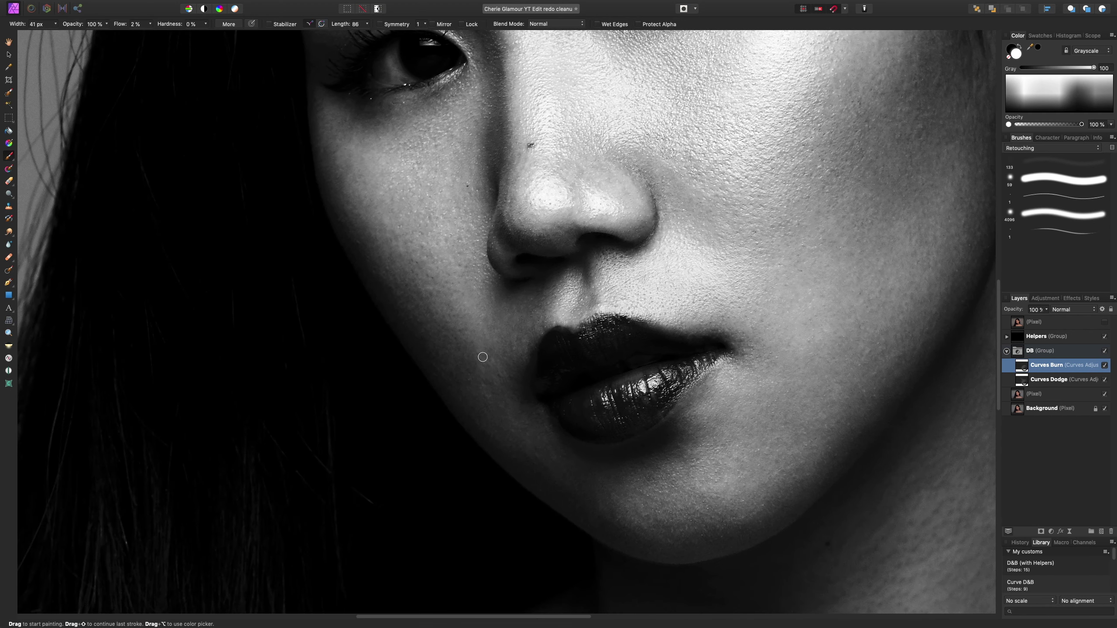
key(bracketleft)
key(bracketleft)
key(bracketleft)
key(bracketright)
key(super+equal)
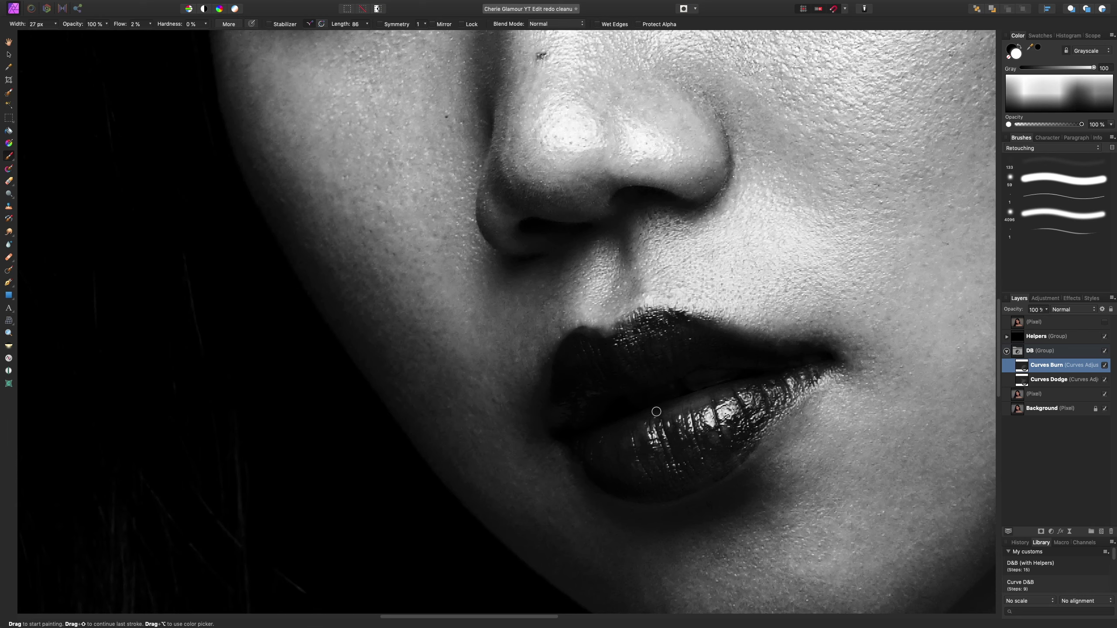
key(space)
drag(736, 397, 640, 346)
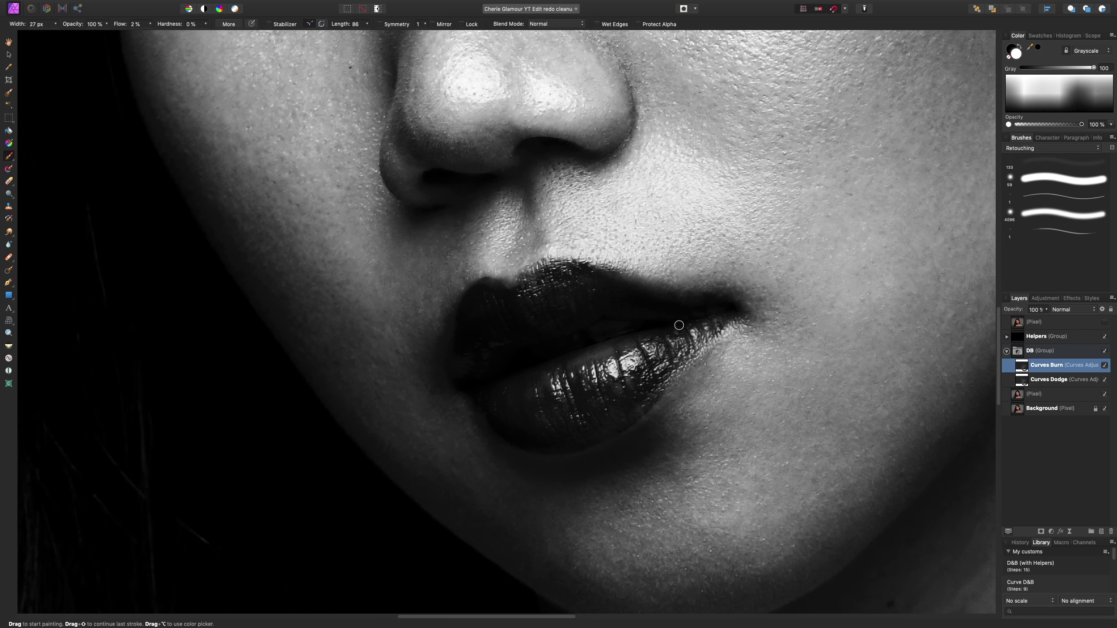
Set the burn brush width to about 21 px for detail work on the lower lip and its edge
key(bracketright)
key(bracketright)
key(bracketright)
key(bracketleft)
key(bracketleft)
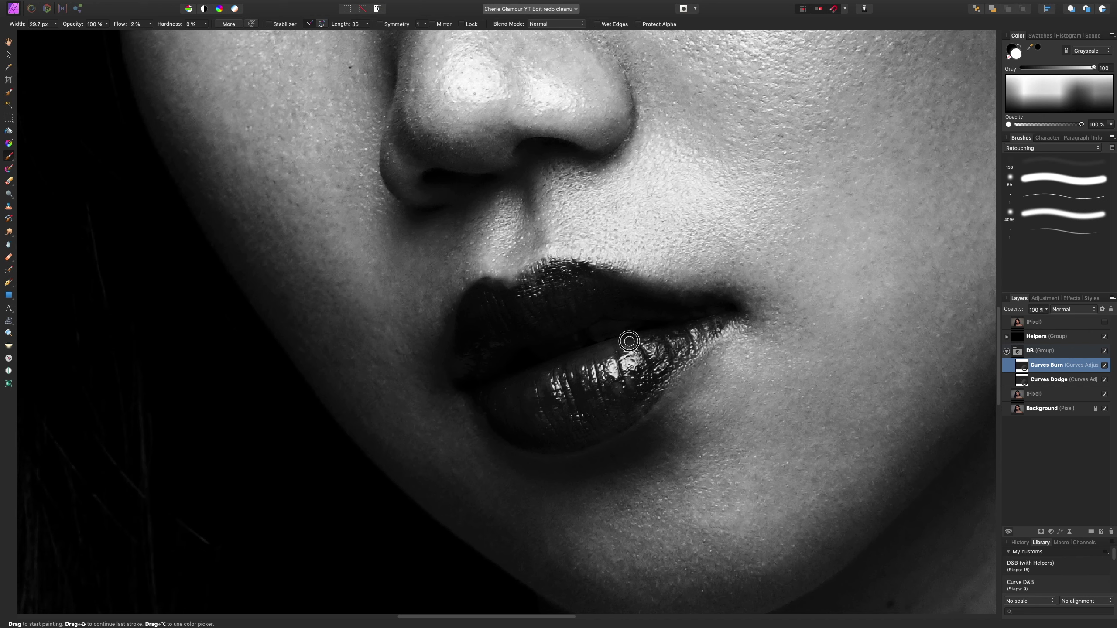
key(bracketleft)
key(bracketright)
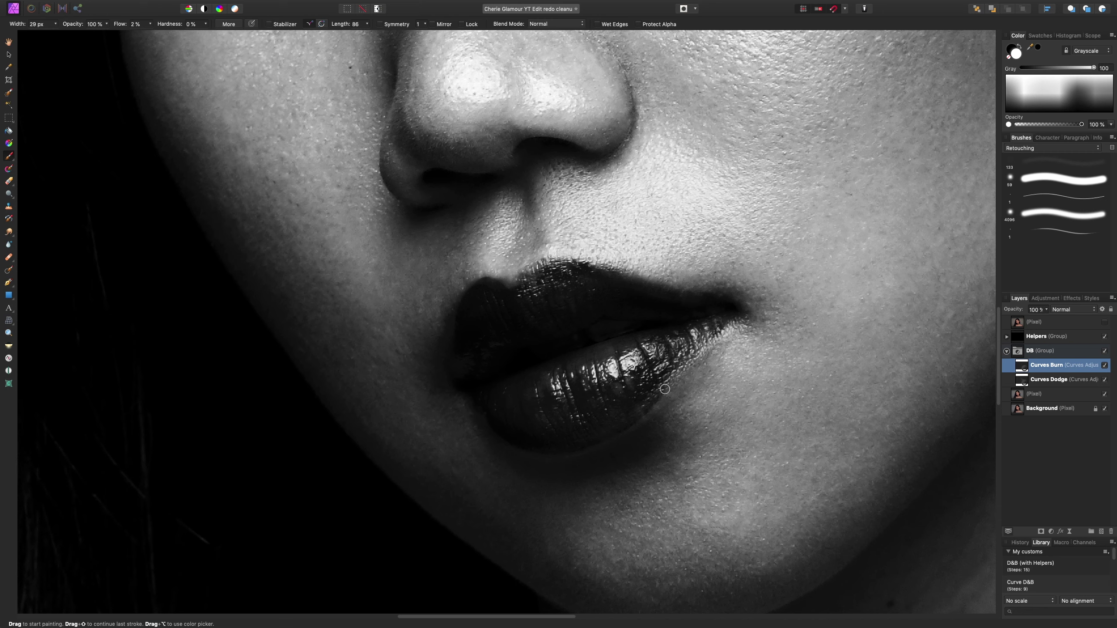
key(bracketleft)
Compare the mouth area in black and white with and without the Curves Burn layer
click(1104, 366)
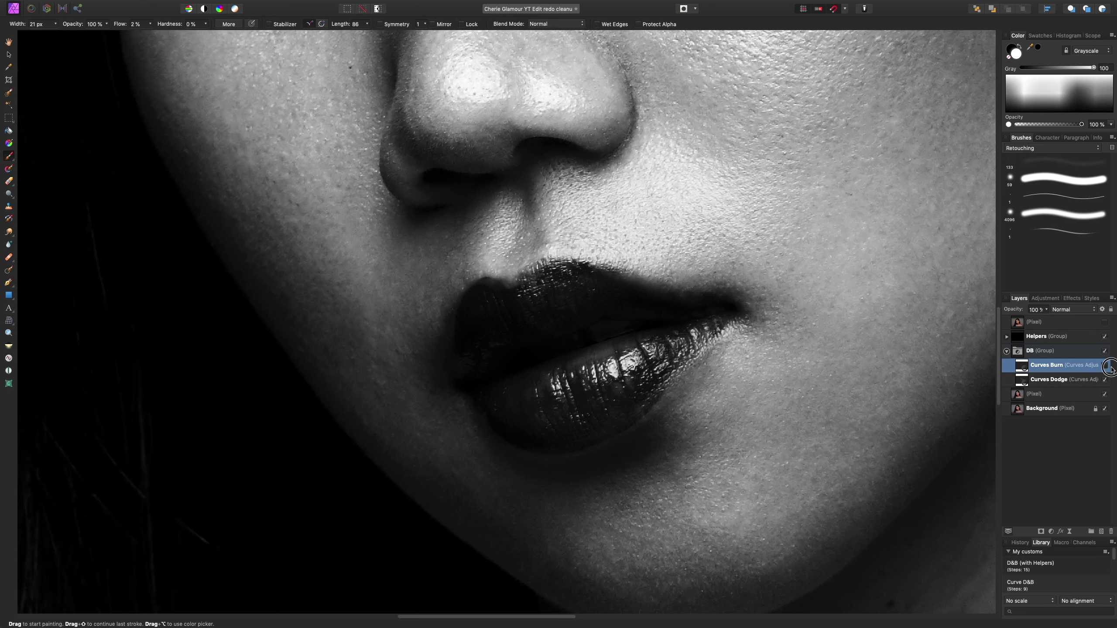
click(1104, 365)
click(1104, 365)
click(1104, 365)
Enlarge the burn brush and burn the upper edge of the upper lip
key(bracketright)
Burn the upper middle of the lower lip, then set the brush width to about 33.5 px
key(bracketright)
key(bracketright)
drag(507, 288, 483, 287)
Burn the glossy highlights on the lower lip with a smaller brush
key(bracketleft)
key(bracketleft)
key(bracketleft)
mouse_move(531, 400)
mouse_down()
mouse_move(547, 379)
mouse_move(542, 395)
mouse_move(546, 373)
mouse_move(546, 389)
mouse_move(529, 393)
mouse_move(538, 415)
mouse_up()
key(bracketleft)
mouse_move(609, 351)
mouse_down()
mouse_move(599, 355)
mouse_move(603, 347)
mouse_up()
key(bracketright)
key(bracketright)
drag(582, 355, 577, 365)
drag(618, 348, 590, 362)
key(bracketright)
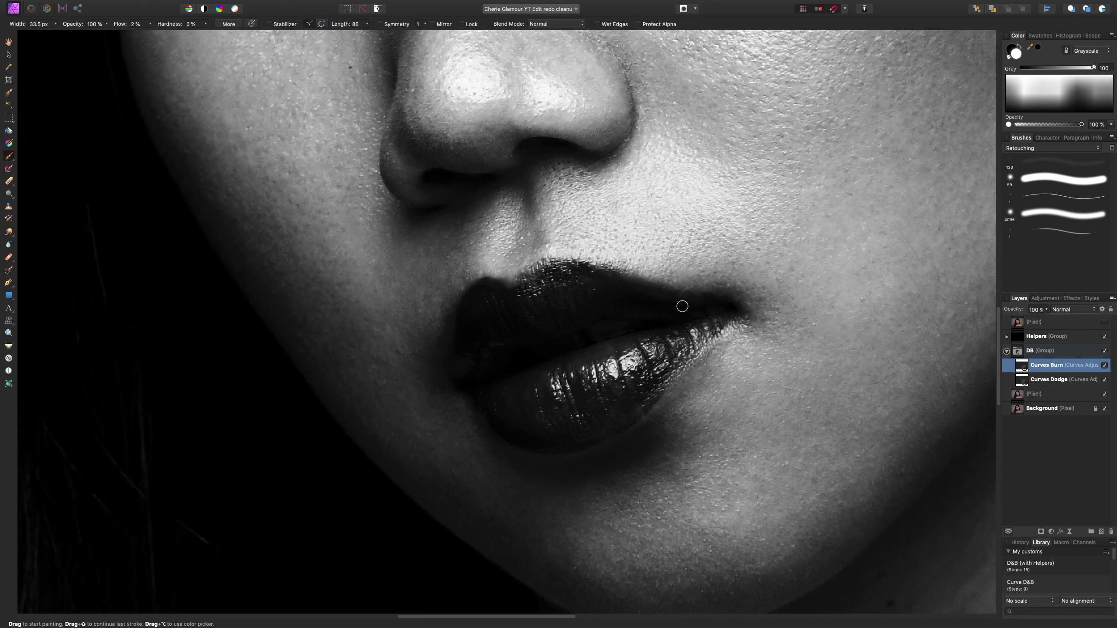
Set the burn brush width to about 51.1 px for broad work on the outer cheek and jaw
key(bracketleft)
scroll(669, 396, down, 8)
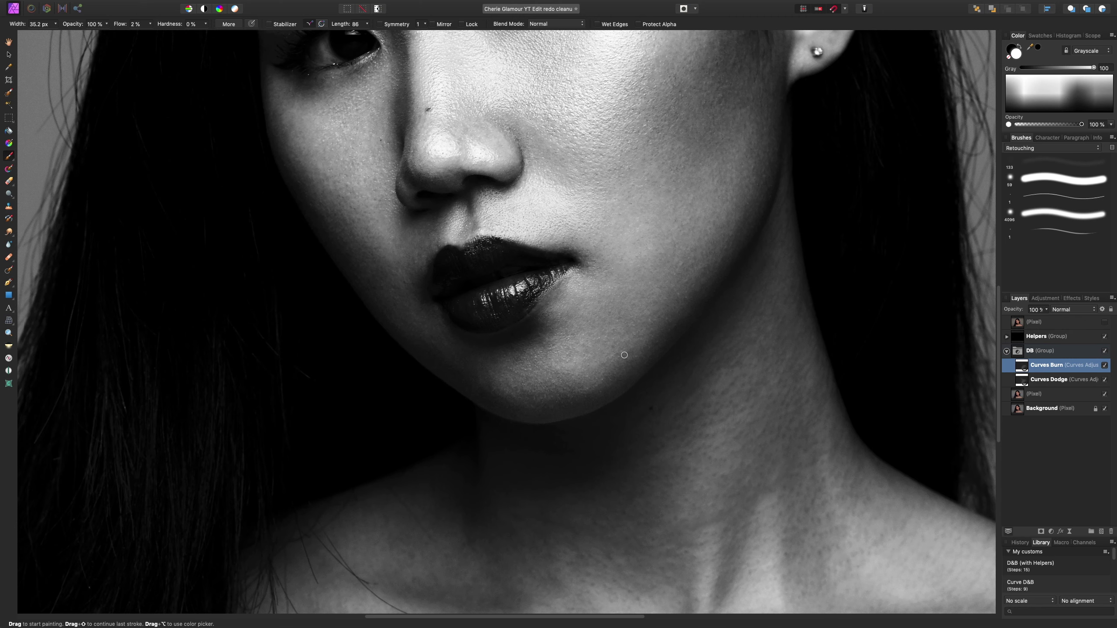
scroll(624, 355, up, 3)
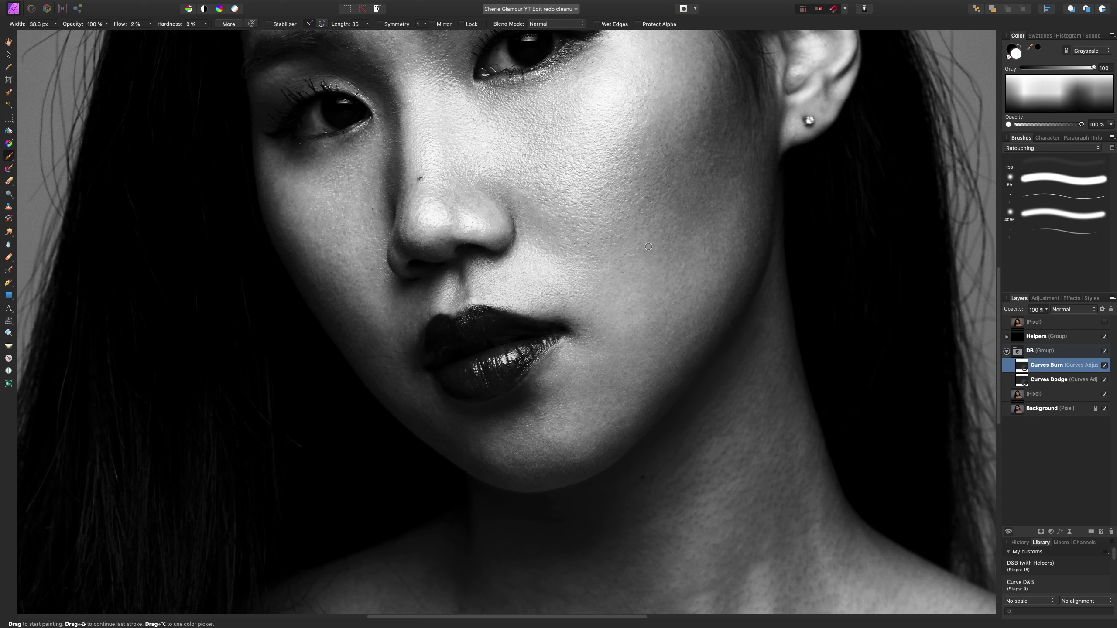
key(bracketright)
scroll(690, 219, up, 3)
scroll(690, 220, right, 2)
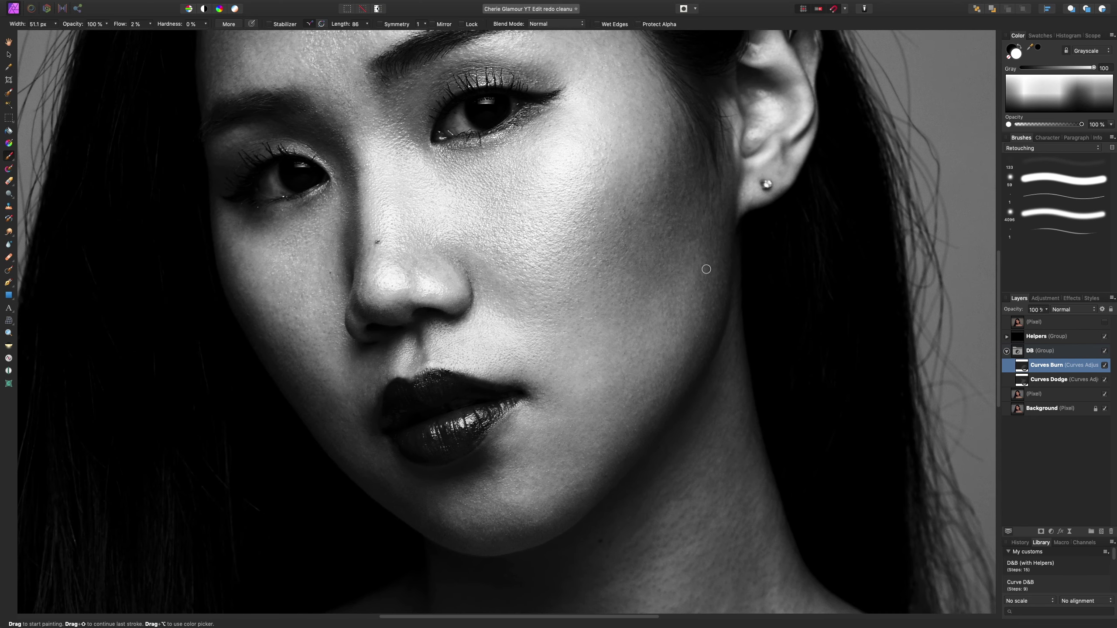
Set the burn brush width to about 34.5 px for work beside and on the ear
key(bracketleft)
key(bracketleft)
key([)
key([)
drag(704, 233, 695, 338)
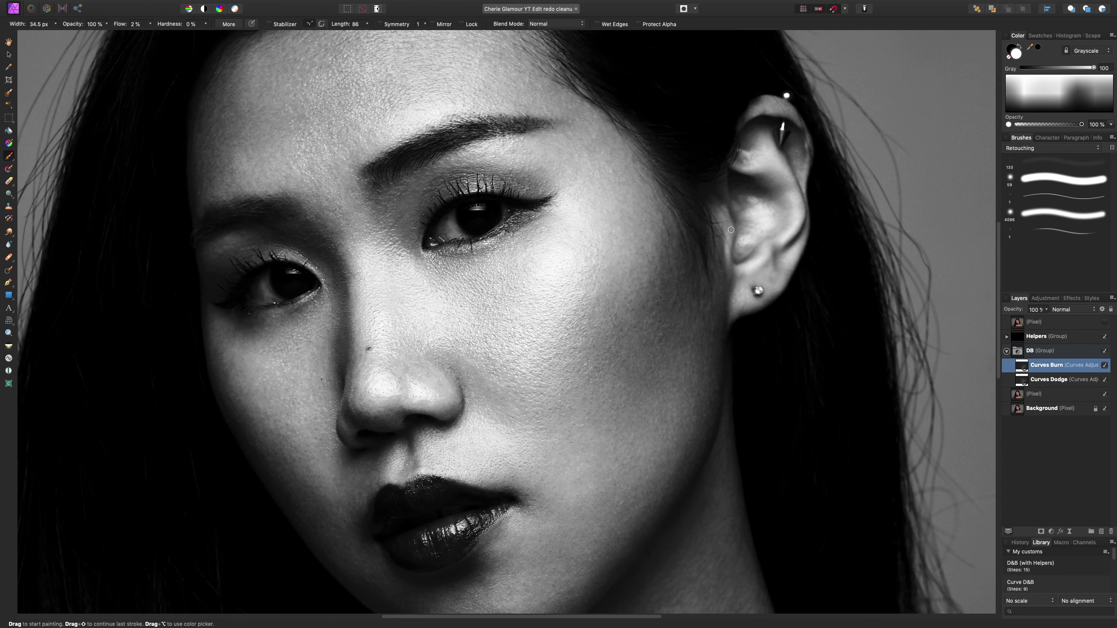
Set the burn brush width to about 42.6 px for work around the ear and upper face
key(])
key(])
key(bracketright)
key(bracketleft)
key(bracketleft)
key(bracketleft)
key(bracketright)
Select the Curves Dodge mask and set the brush width to about 19 px for small dark patches on the face
click(1022, 381)
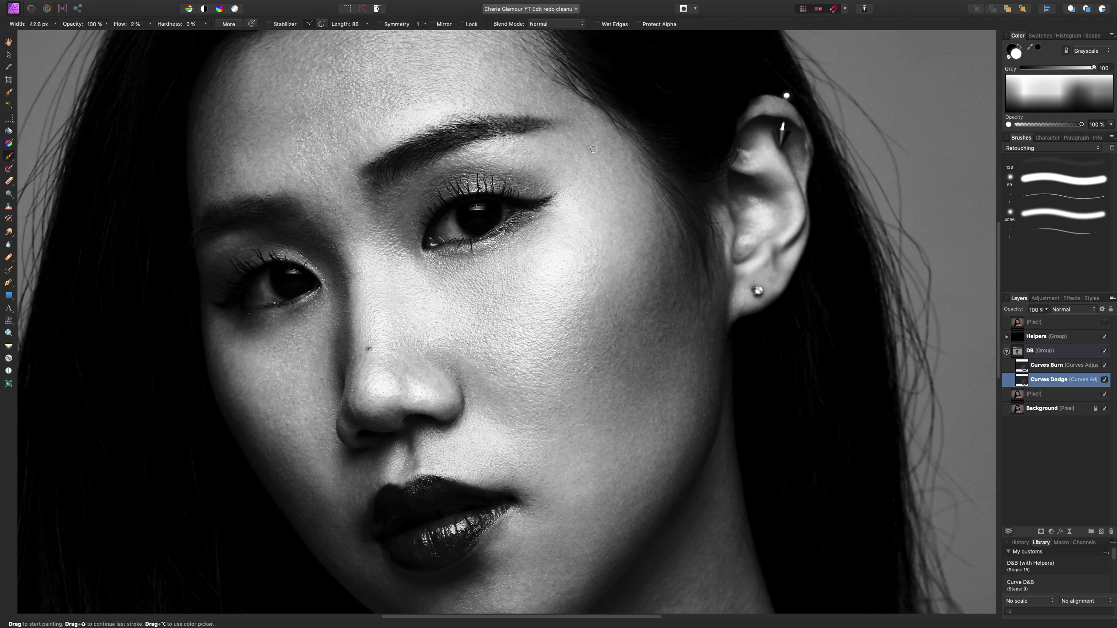
key(bracketleft)
key(bracketleft)
key(bracketleft)
key(bracketleft)
key(bracketright)
key(bracketright)
key(bracketright)
Hide the Helpers group and review the whole portrait in colour
click(1104, 337)
scroll(823, 349, down, 5)
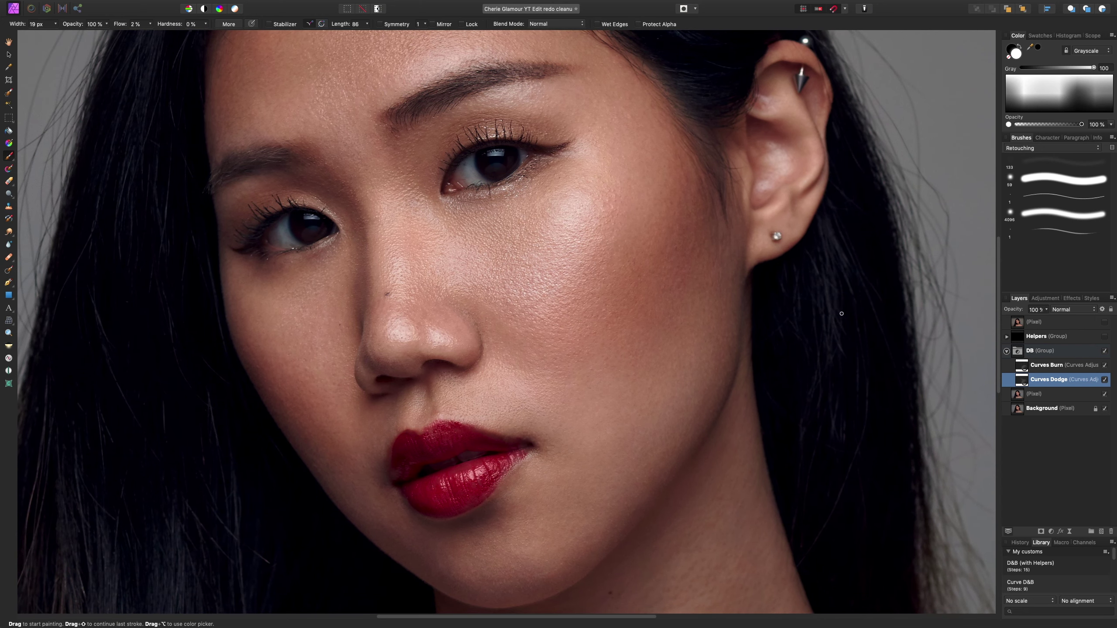
key(super+minus)
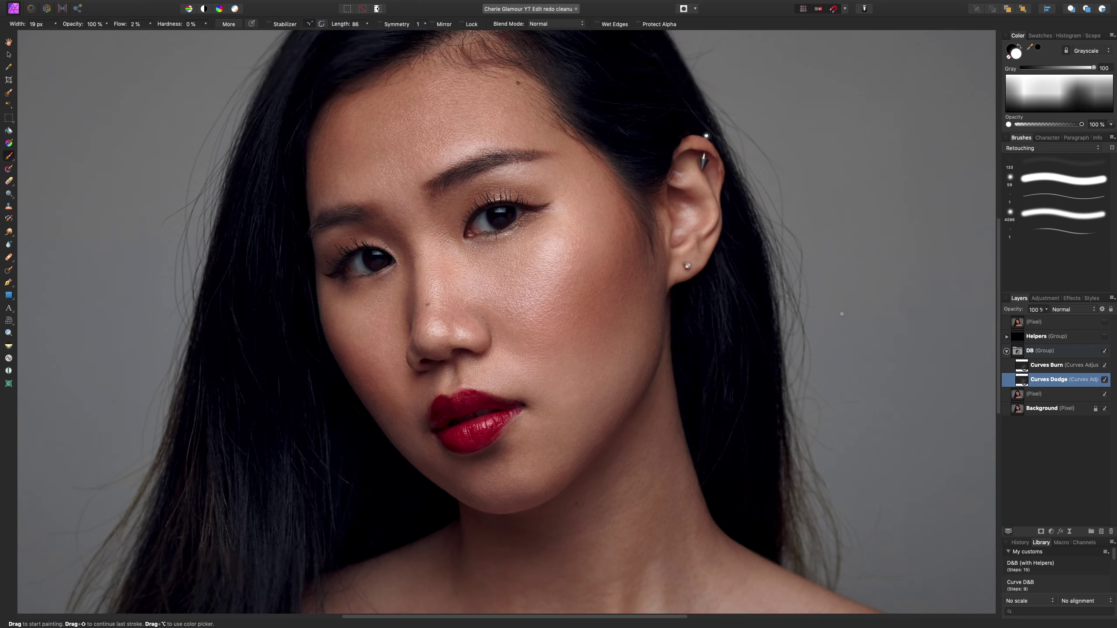
scroll(600, 321, down, 3)
scroll(600, 322, left, 3)
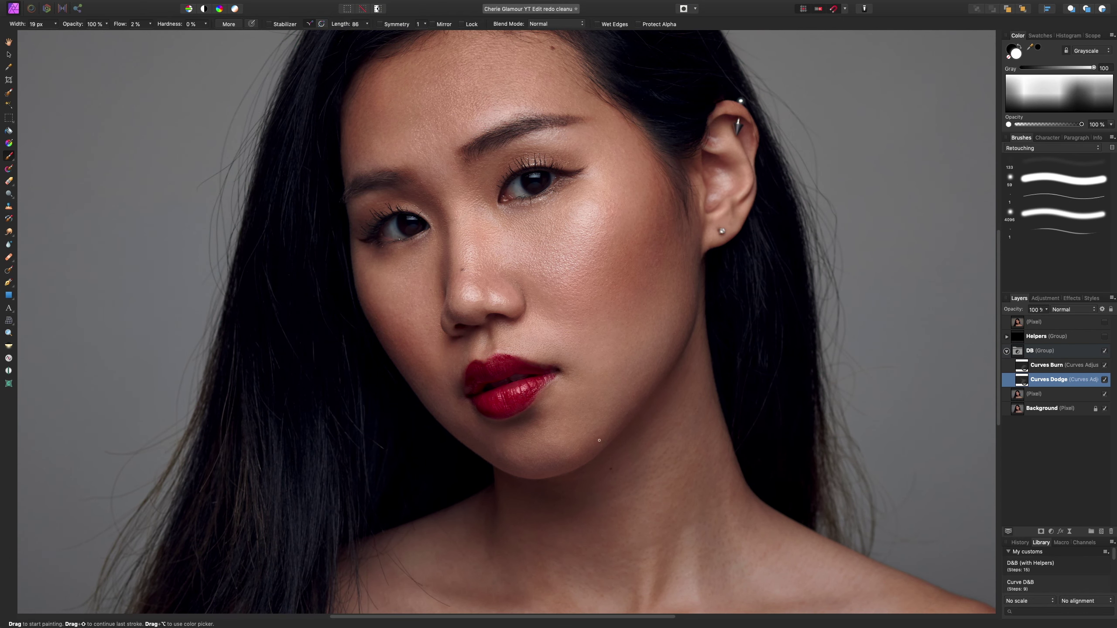
Select the Curves Burn mask, burn the skin just below the lower lip, and set the brush width to about 24.6 px
click(1024, 368)
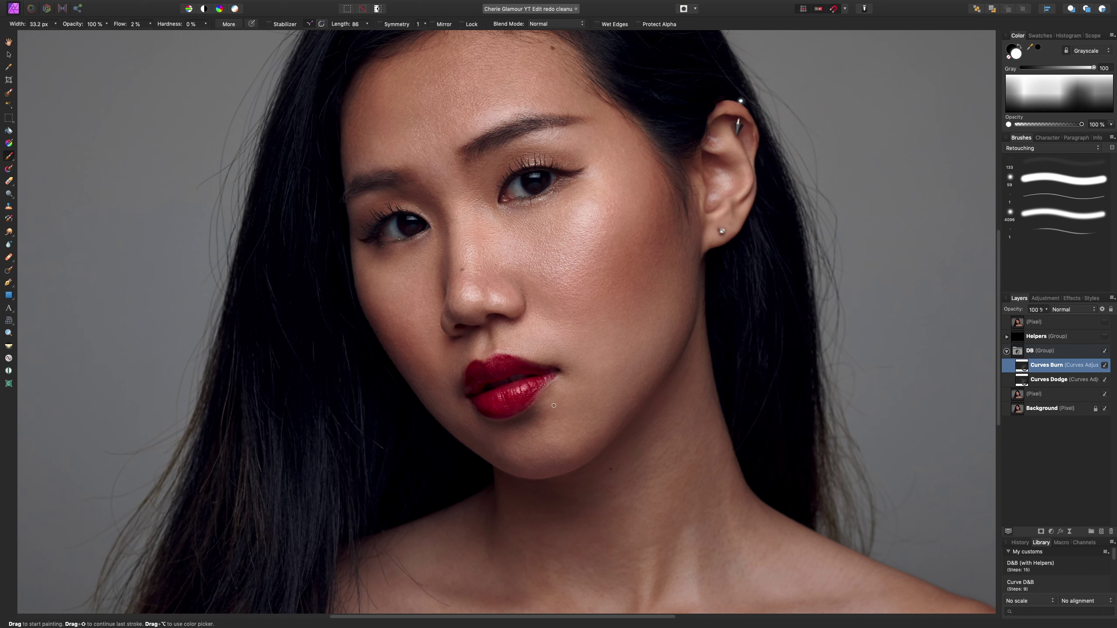
key(bracketright)
key(bracketright)
drag(548, 400, 538, 410)
key([)
key(bracketleft)
key(bracketright)
key([)
Expand and show the Helpers group, but hide its contrast Curves Adjustment for a softer black-and-white view
click(1008, 336)
click(1105, 337)
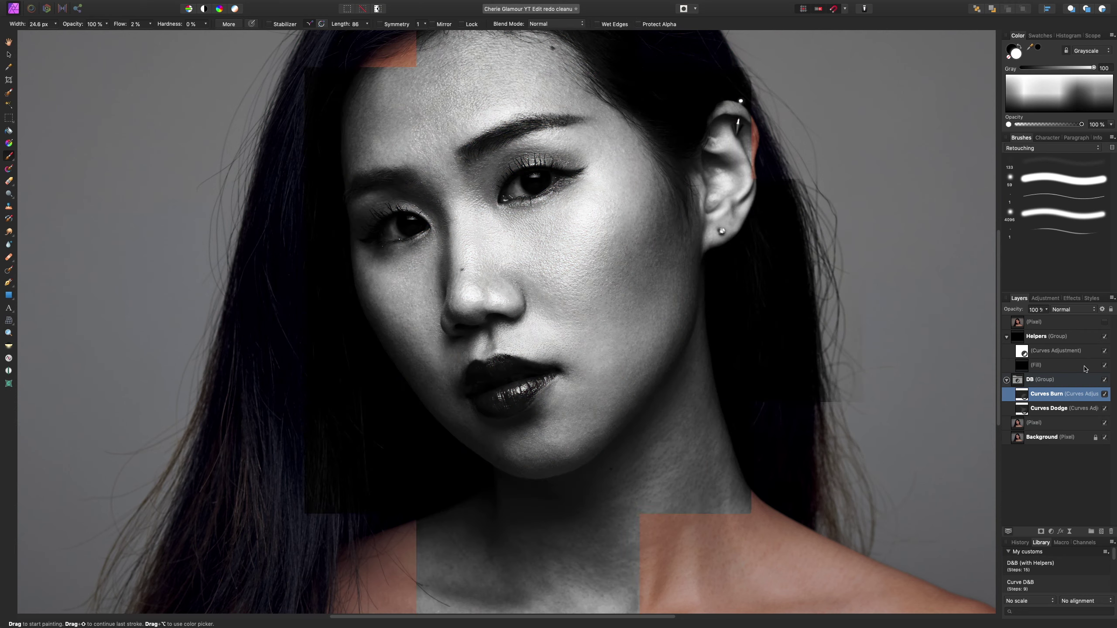
click(1105, 352)
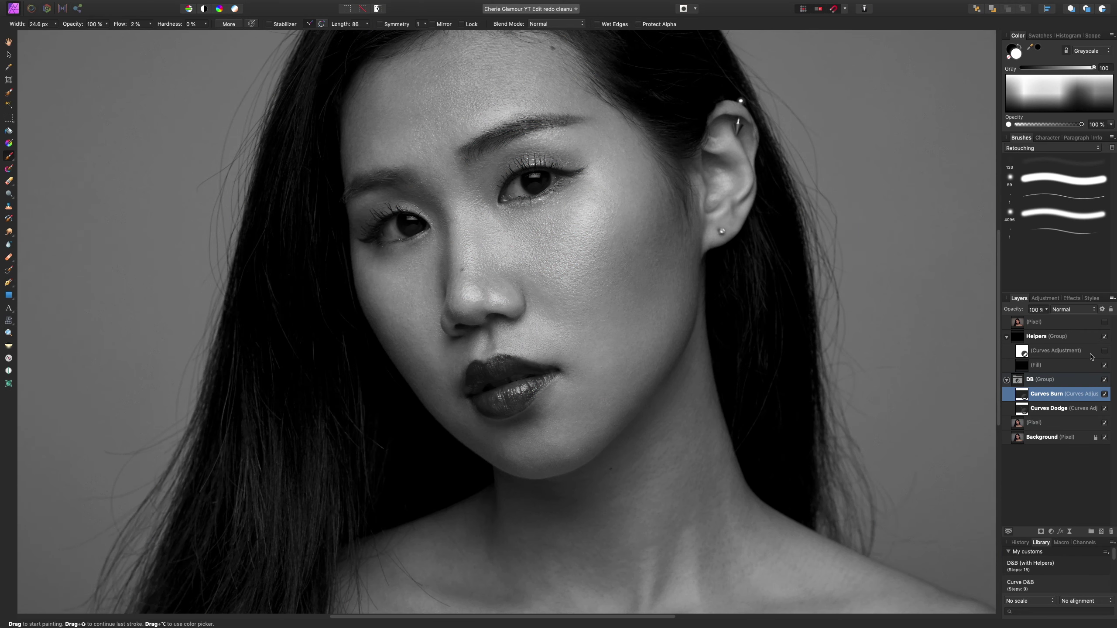
Set the burn brush width to about 81.1 px for broad work on the neck and chest
key(space)
drag(823, 404, 766, 259)
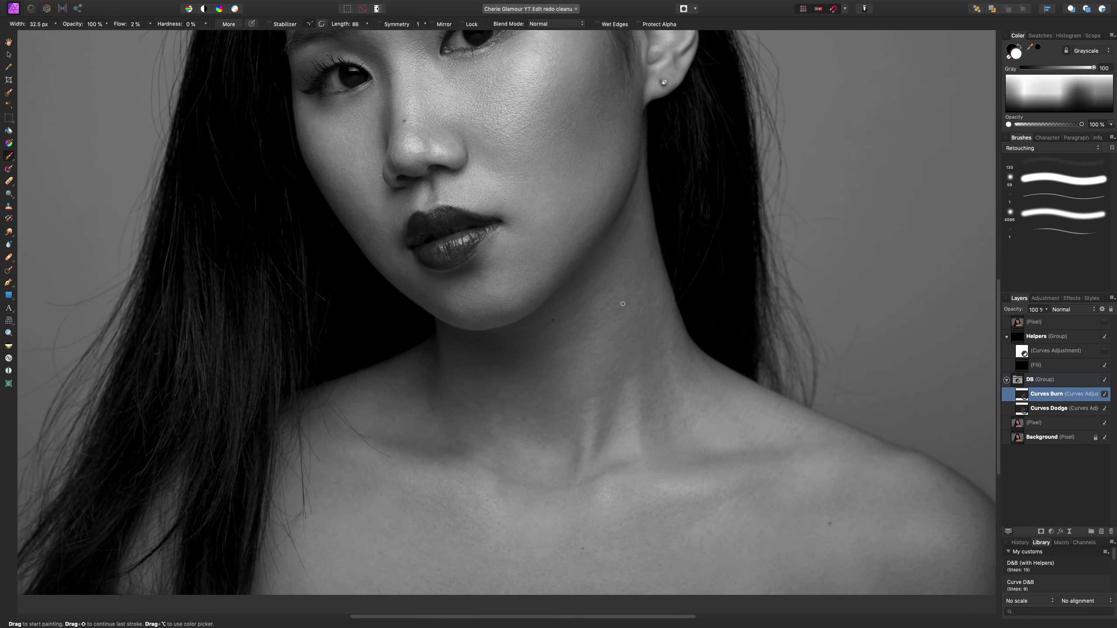
key(bracketright)
key(bracketright)
key(bracketright)
key(bracketleft)
key(bracketleft)
key(bracketright)
key(bracketright)
Adjust the burn brush width for broad shading of the outer cheek and the rest of the face
key(space)
mouse_move(567, 370)
mouse_down()
mouse_move(589, 459)
mouse_move(649, 498)
mouse_up()
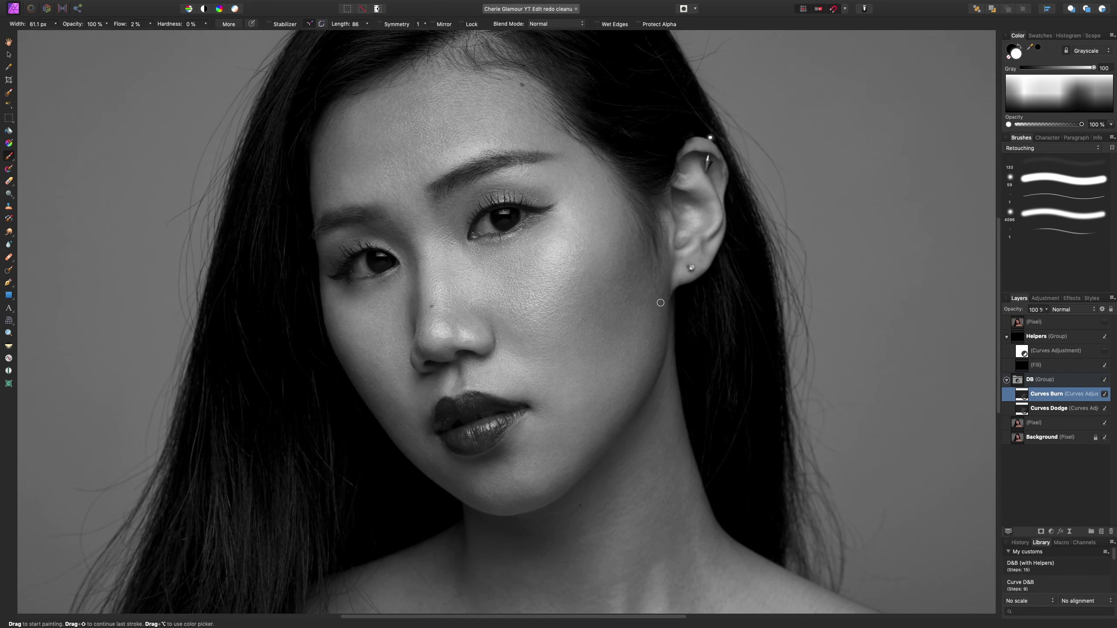
key(bracketright)
key(bracketright)
key(bracketright)
key(bracketright)
key(bracketleft)
Select the Curves Dodge mask and set the brush width to about 45.3 px for the chin
key(bracketleft)
key(bracketleft)
key(bracketright)
key(bracketright)
click(1021, 408)
key(bracketleft)
key(bracketleft)
key(bracketleft)
key(bracketleft)
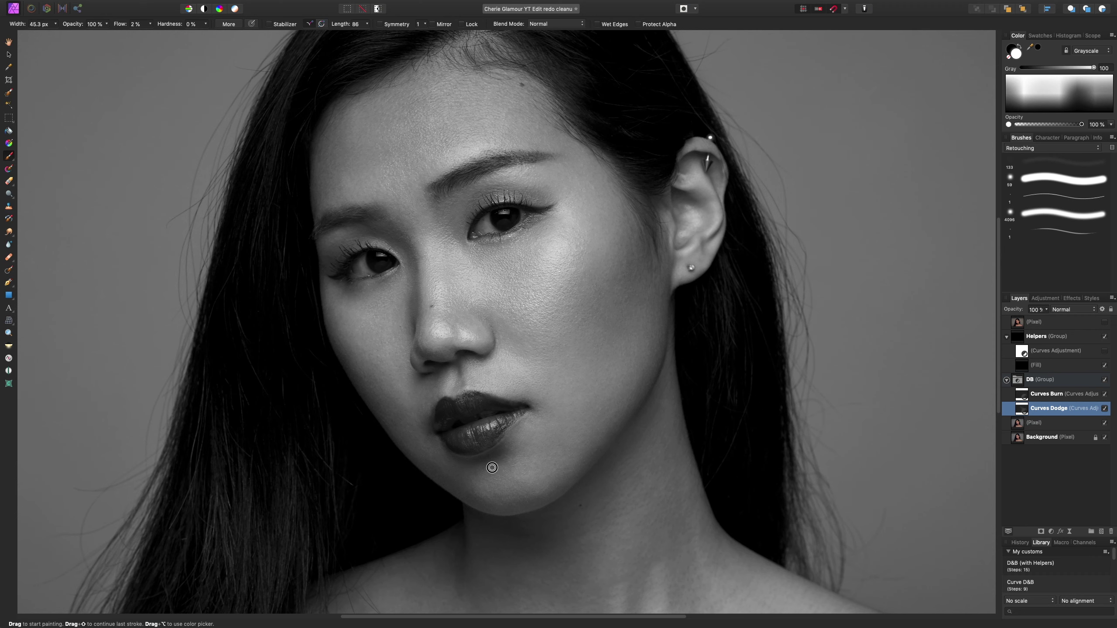
Set the dodge brush width to about 23.6 px for fine work on the shadow below the lower lip
key(super+plus)
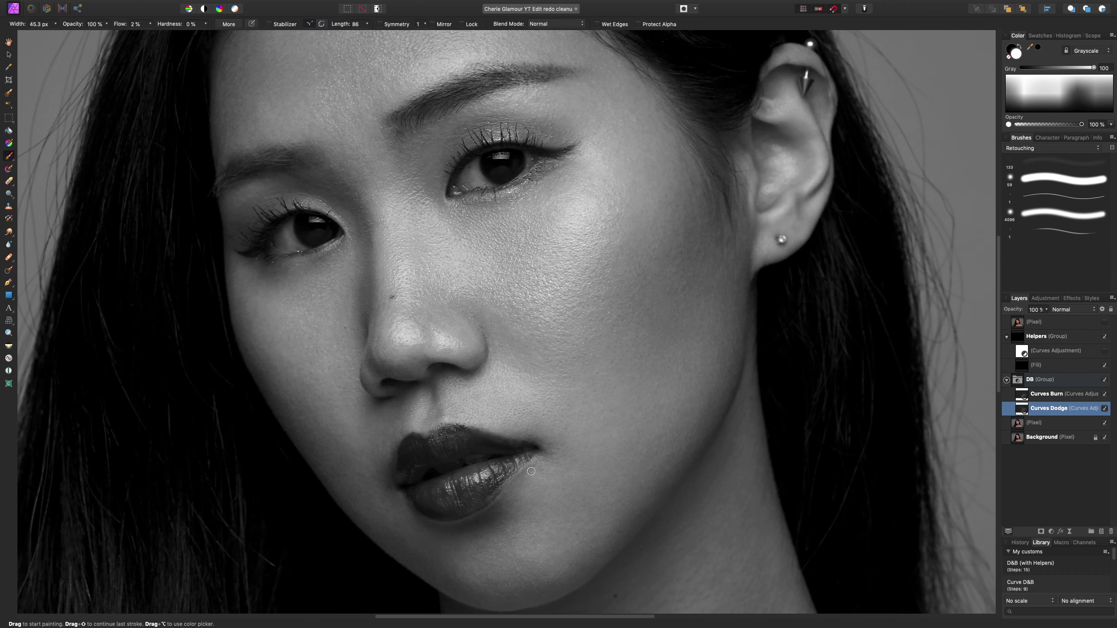
drag(539, 487, 589, 369)
key(bracketleft)
key(bracketleft)
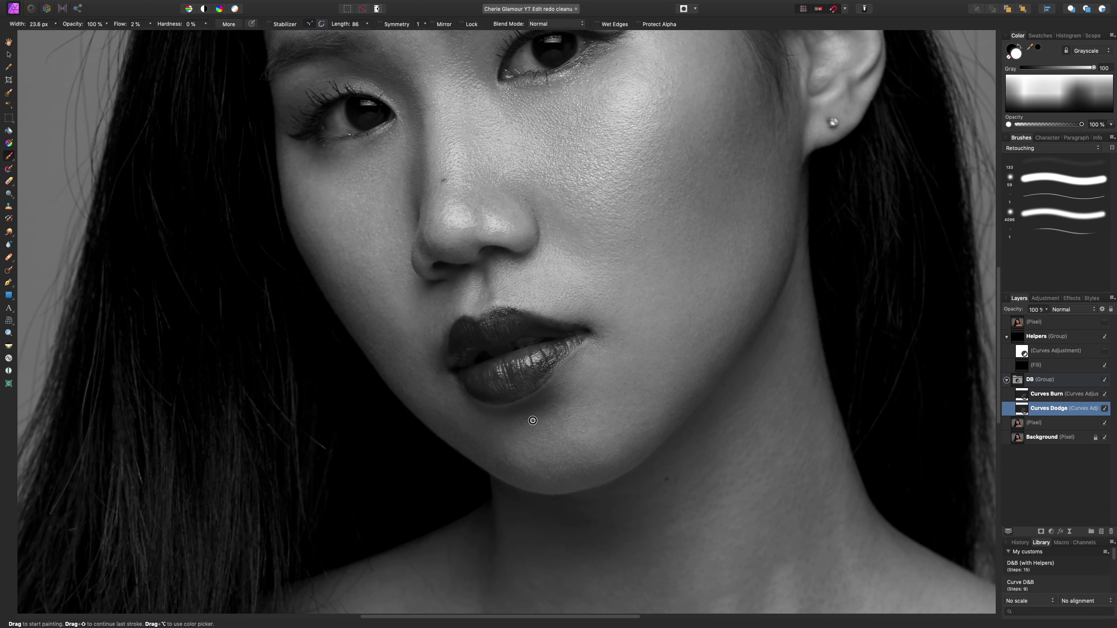
Set the dodge brush width to about 31.4 px for work on the chin and lower cheek
key(bracketright)
key(bracketleft)
key(bracketright)
key(bracketright)
key(bracketright)
scroll(633, 410, down, 3)
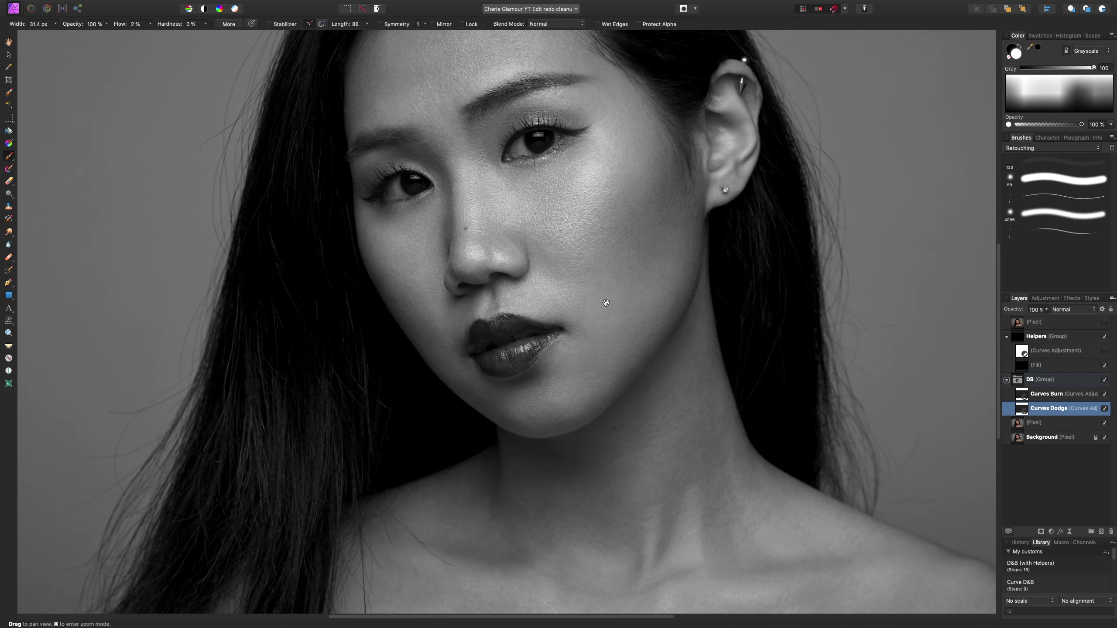
scroll(604, 306, up, 2)
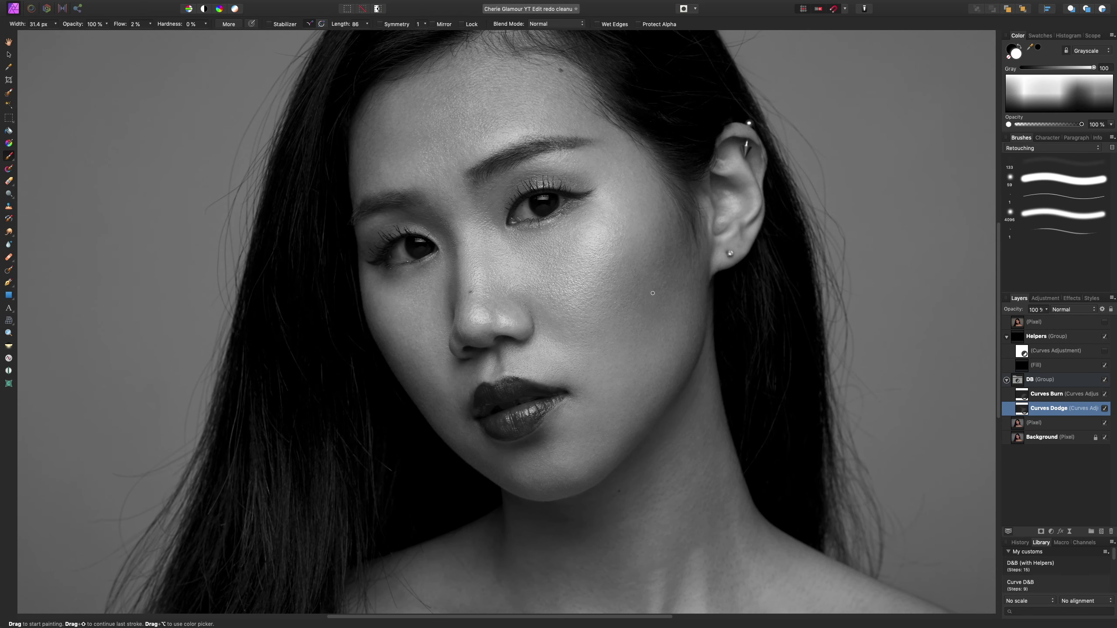
Dodge the cheek beside the nose with a short stroke and set the brush width to about 42.6 px
key(bracketright)
key(bracketright)
key(bracketright)
mouse_move(521, 302)
mouse_down()
mouse_move(530, 310)
mouse_move(518, 298)
mouse_up()
key(bracketleft)
key(bracketleft)
key(bracketleft)
key(bracketleft)
key(bracketleft)
Compare the face with and without the retouched pixel layer directly above the Background, leaving the layer visible
click(1046, 423)
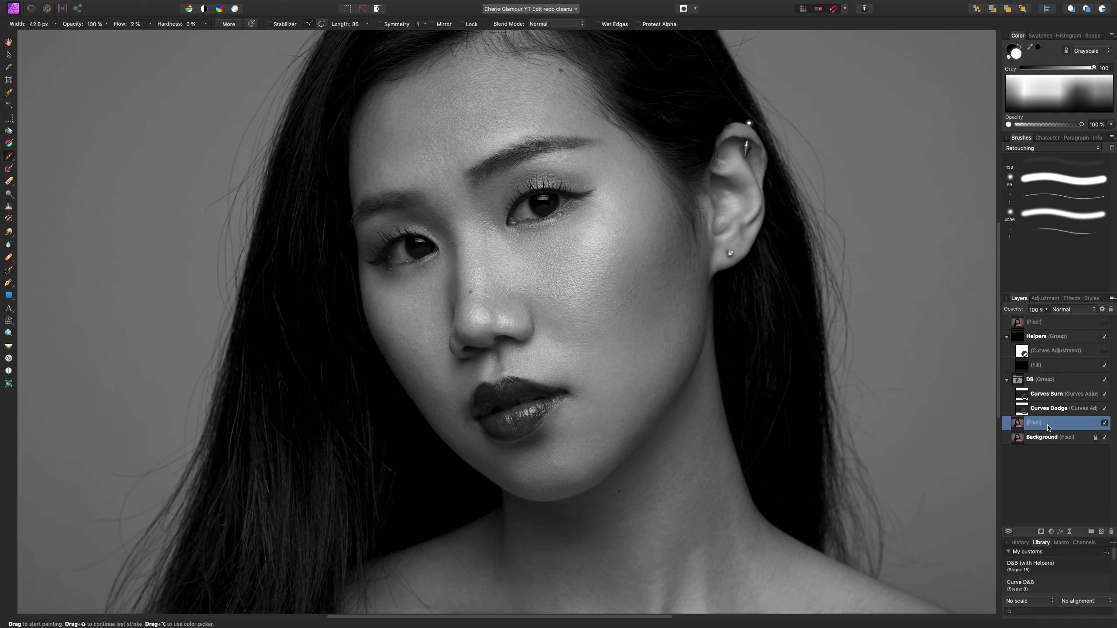
click(1105, 423)
click(1104, 423)
click(1104, 422)
click(1104, 423)
click(1104, 423)
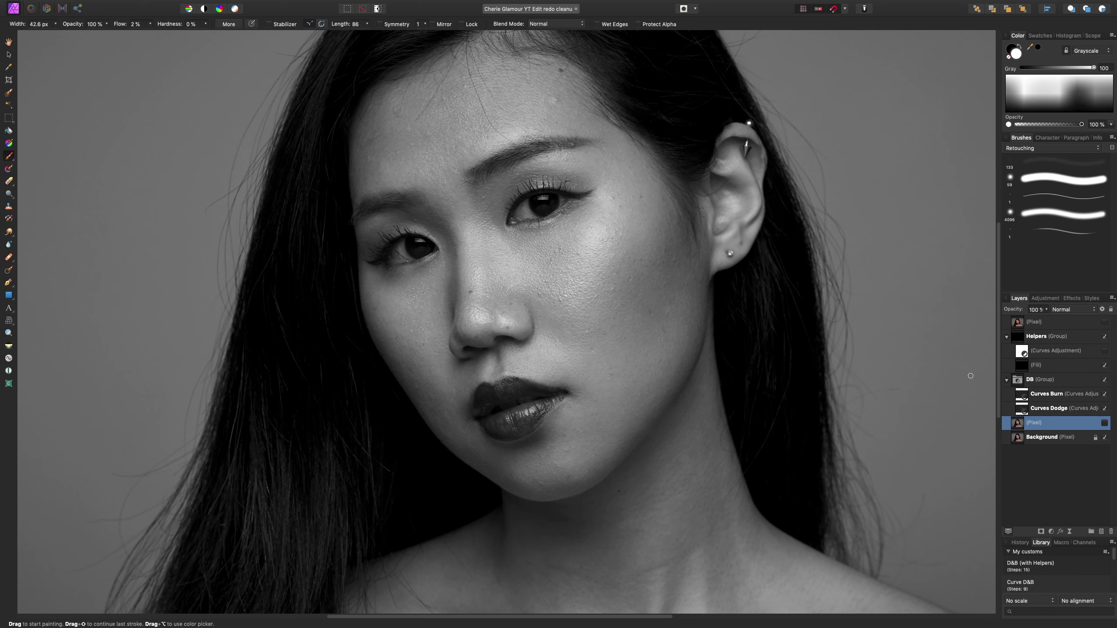
click(1107, 425)
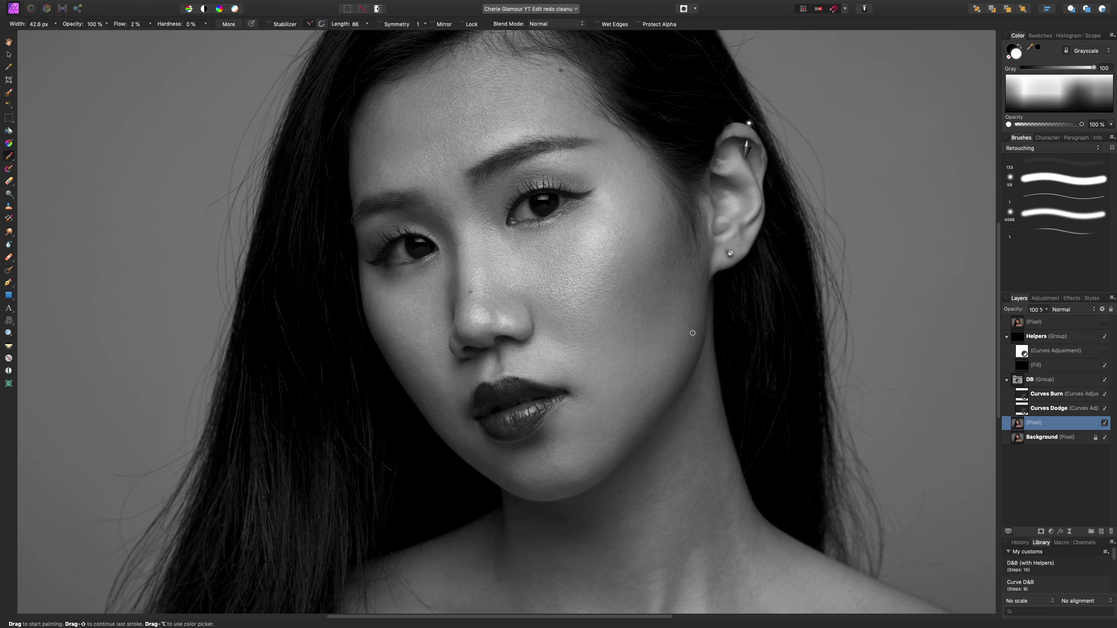
Select the Curves Burn mask and set the brush width to about 50.3 px for the neck and shoulders
scroll(713, 411, down, 5)
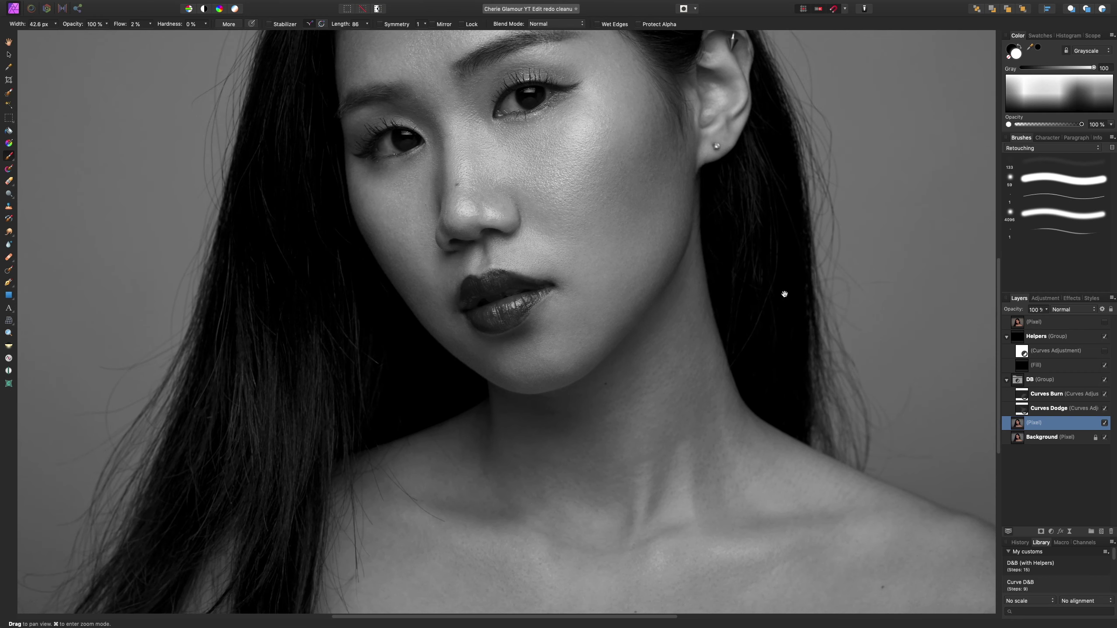
click(1022, 399)
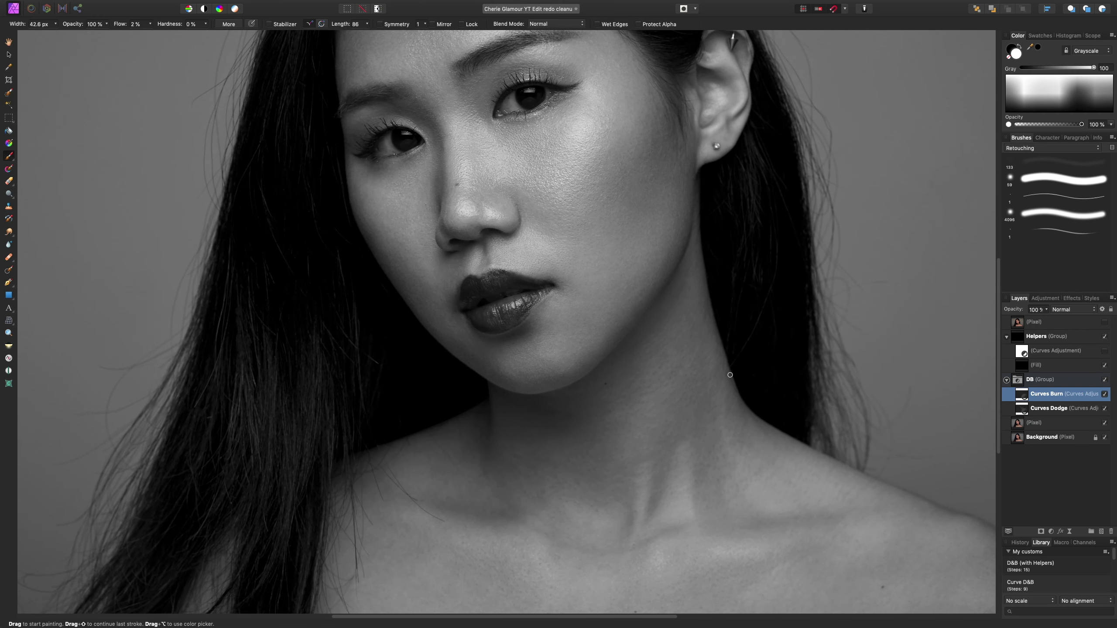
key(])
key(])
key(])
key(bracketleft)
key(bracketleft)
scroll(732, 466, down, 5)
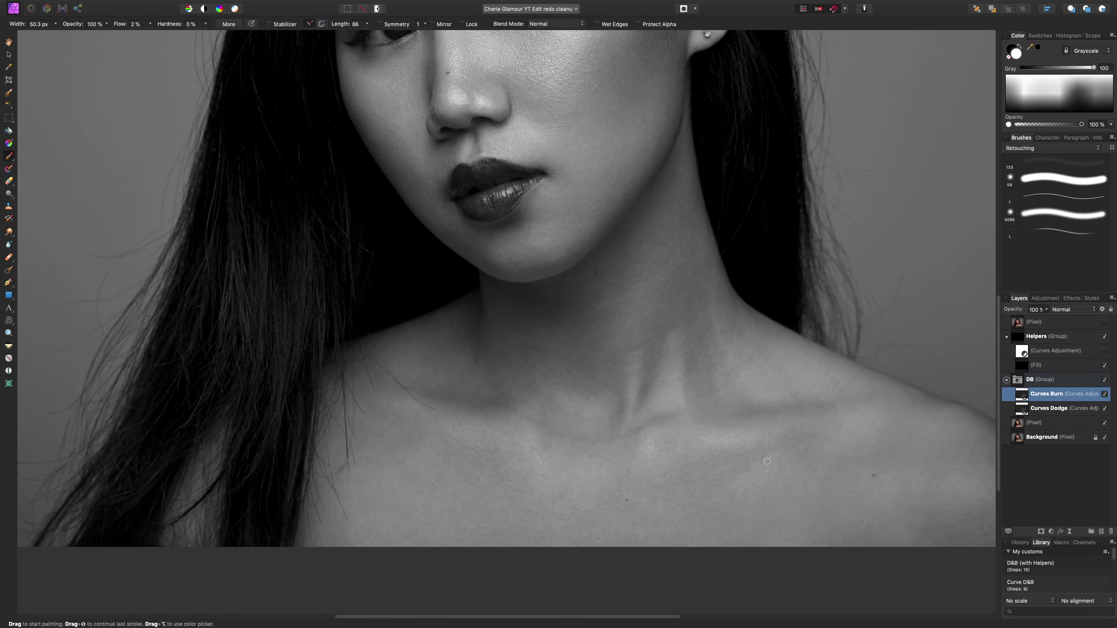
Adjust the burn brush width to about 43.8 px for shading the collarbones and chest
key(bracketleft)
key(bracketleft)
key(bracketleft)
key(bracketright)
key(bracketright)
key(bracketright)
key(bracketright)
key(bracketright)
key(bracketright)
key(bracketleft)
key(bracketleft)
key(bracketleft)
Hide the Helpers group and compare the whole colour portrait with and without the DB group
click(1104, 336)
key(super+0)
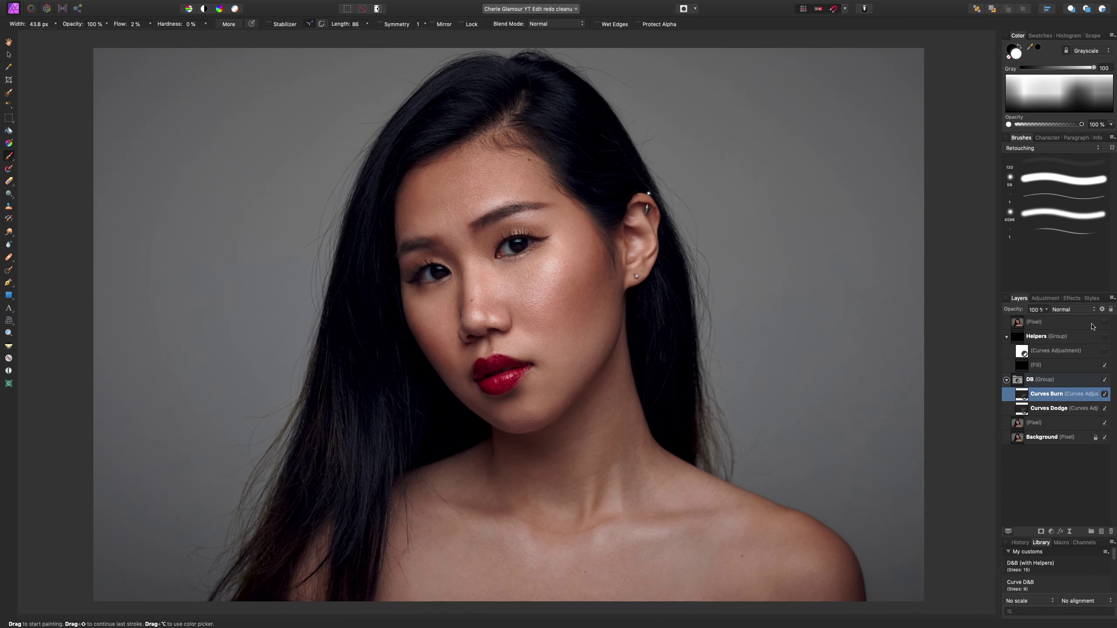
click(1073, 380)
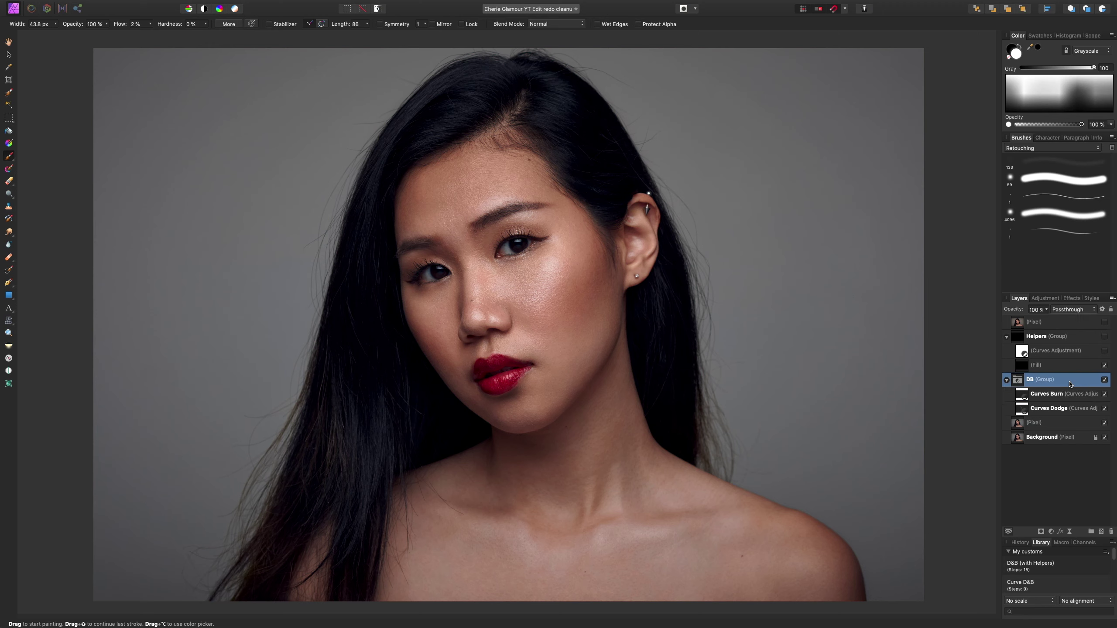
click(1105, 380)
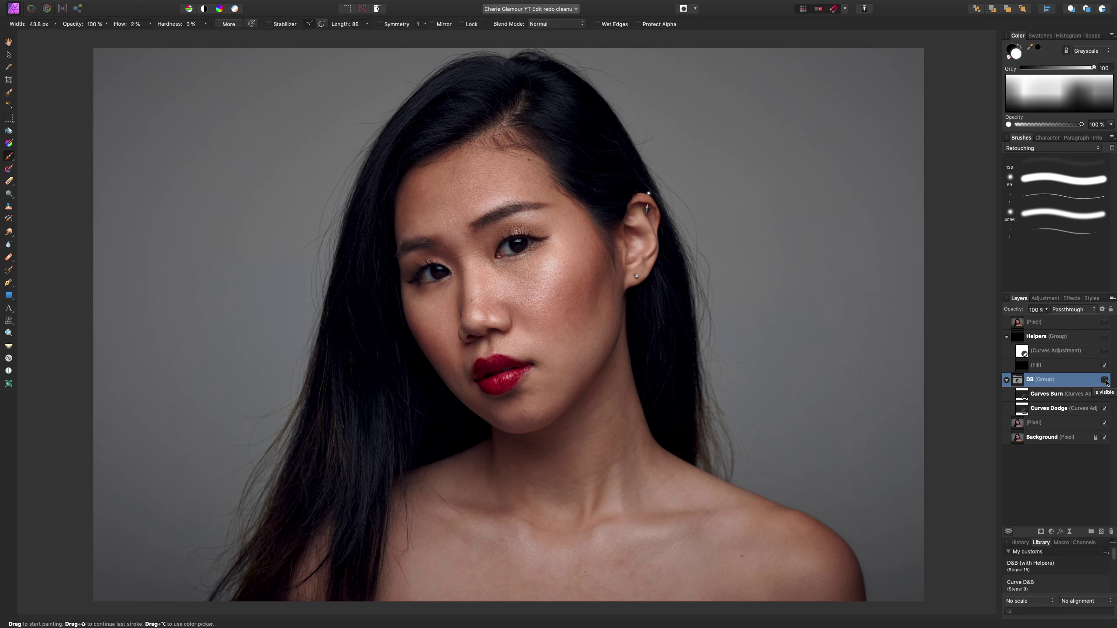
click(1106, 380)
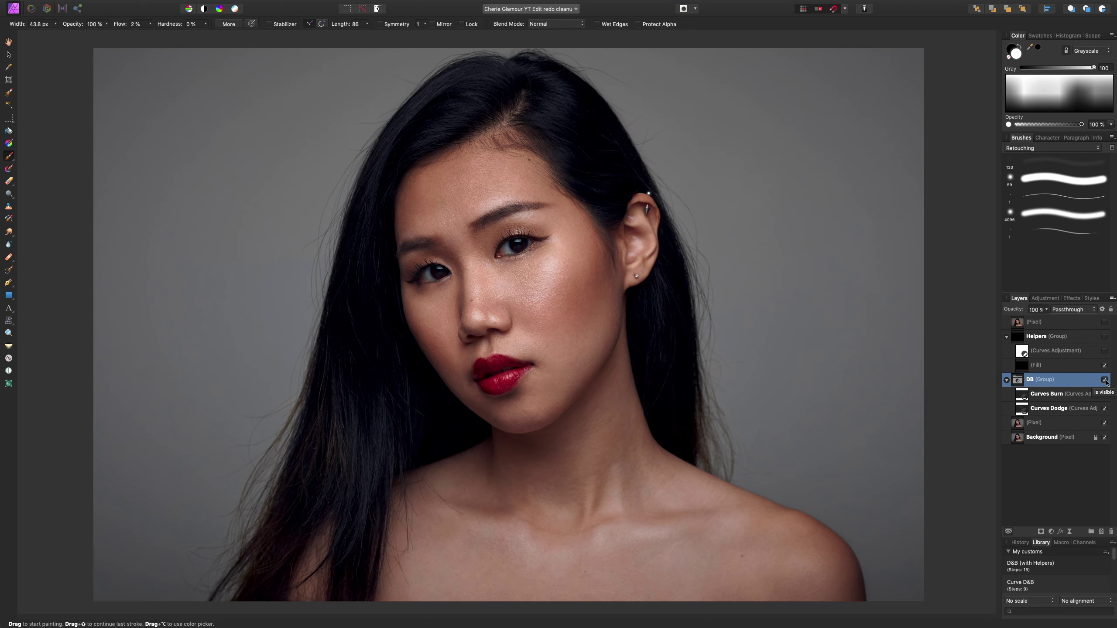
click(1105, 380)
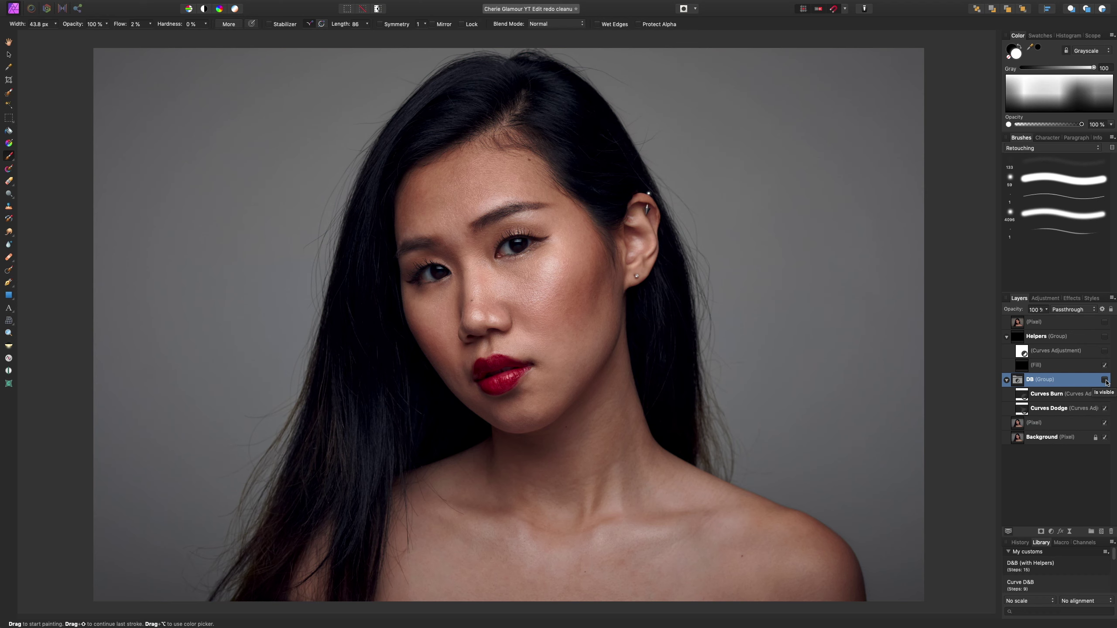
click(1105, 381)
Examine the face up close with the DB group switched off and on
key(super+plus)
key(super+plus)
scroll(908, 404, up, 2)
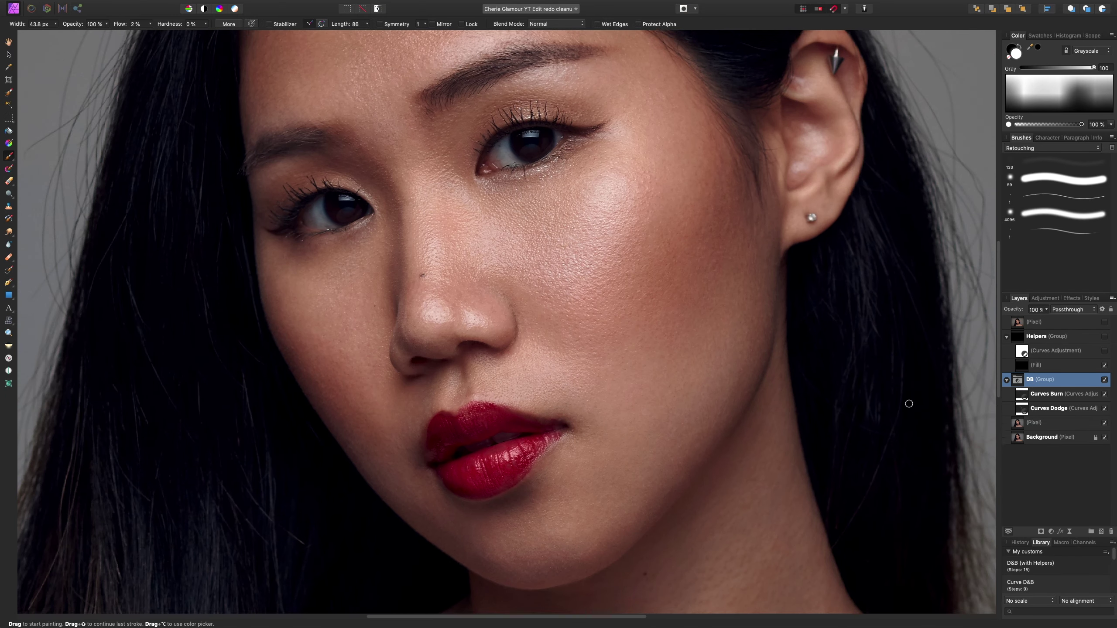
key(super+minus)
click(1106, 380)
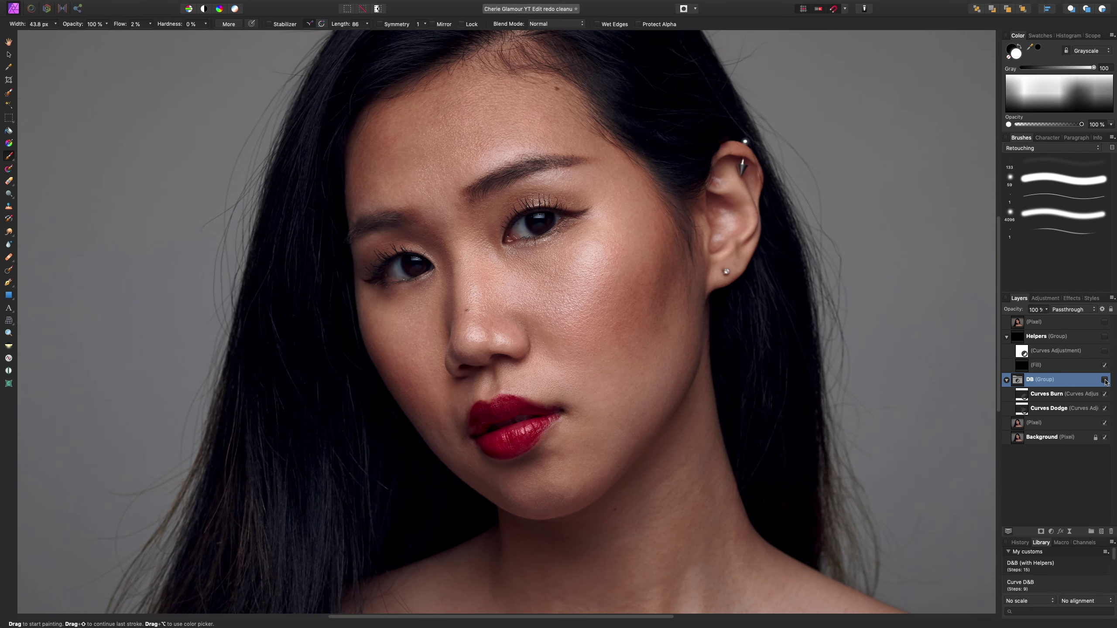
click(1105, 380)
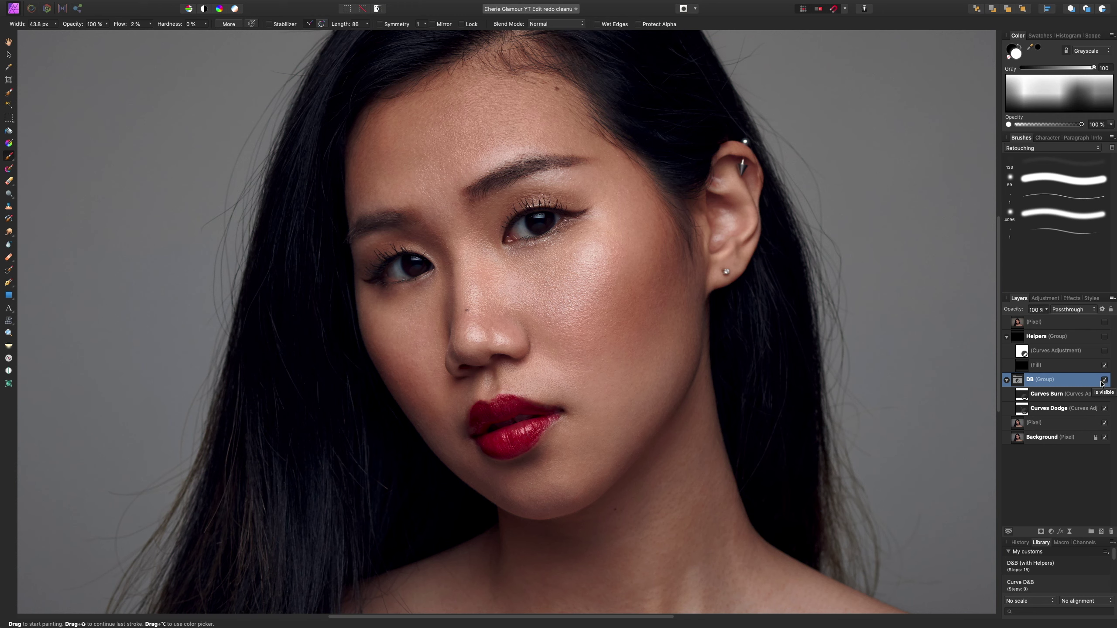
Select the DB group and the retouched pixel layer together and compare the portrait with both hidden and shown
super+click(1064, 425)
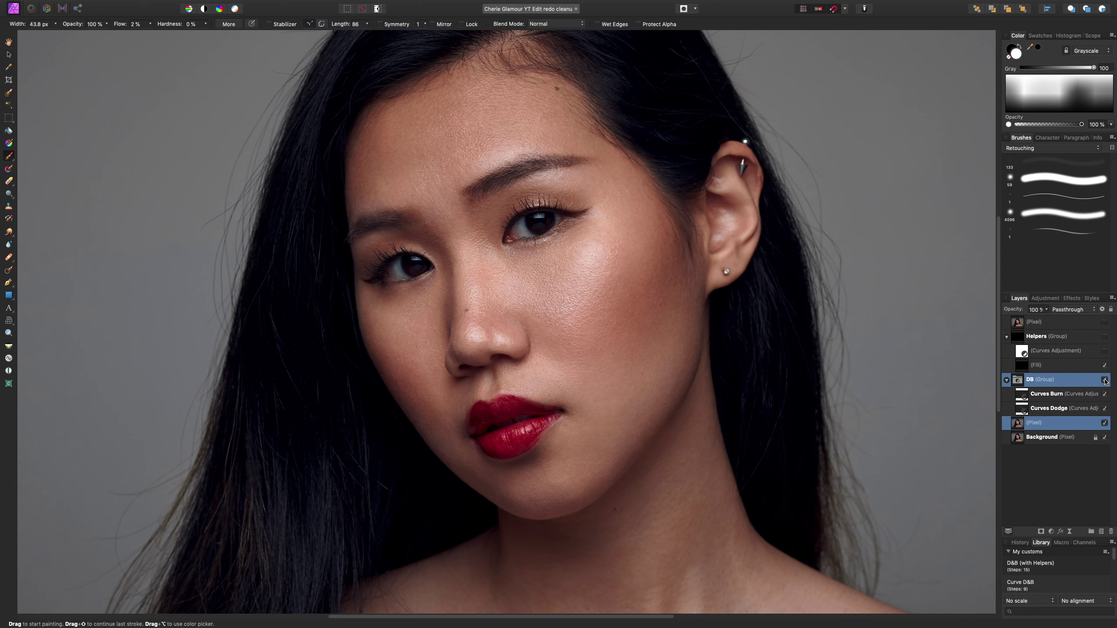
click(1105, 380)
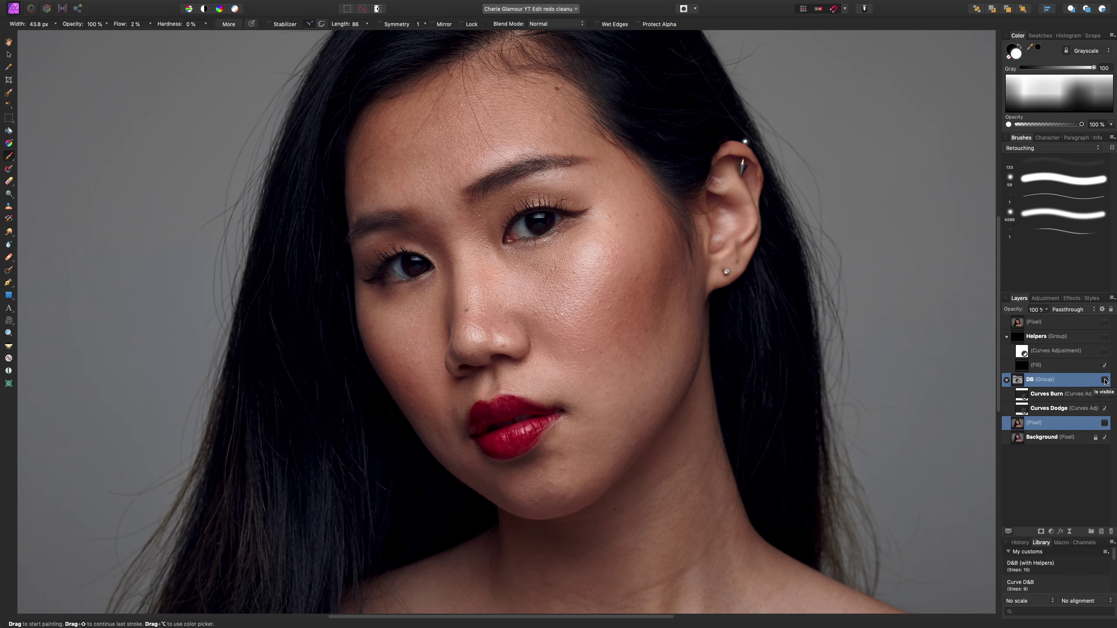
click(1105, 380)
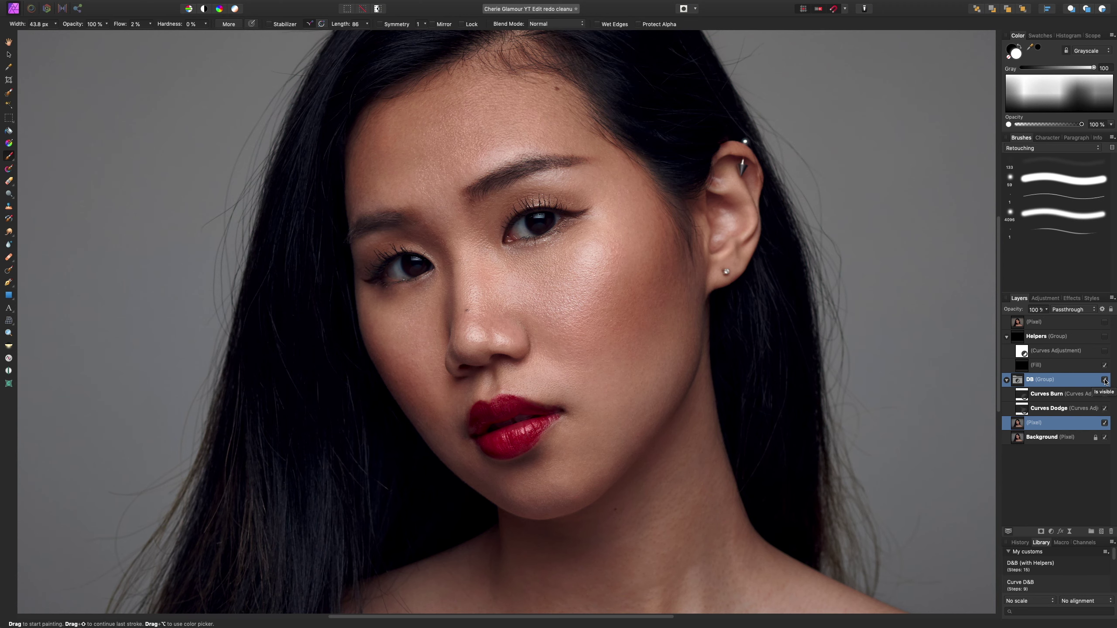
key(super+0)
click(1105, 380)
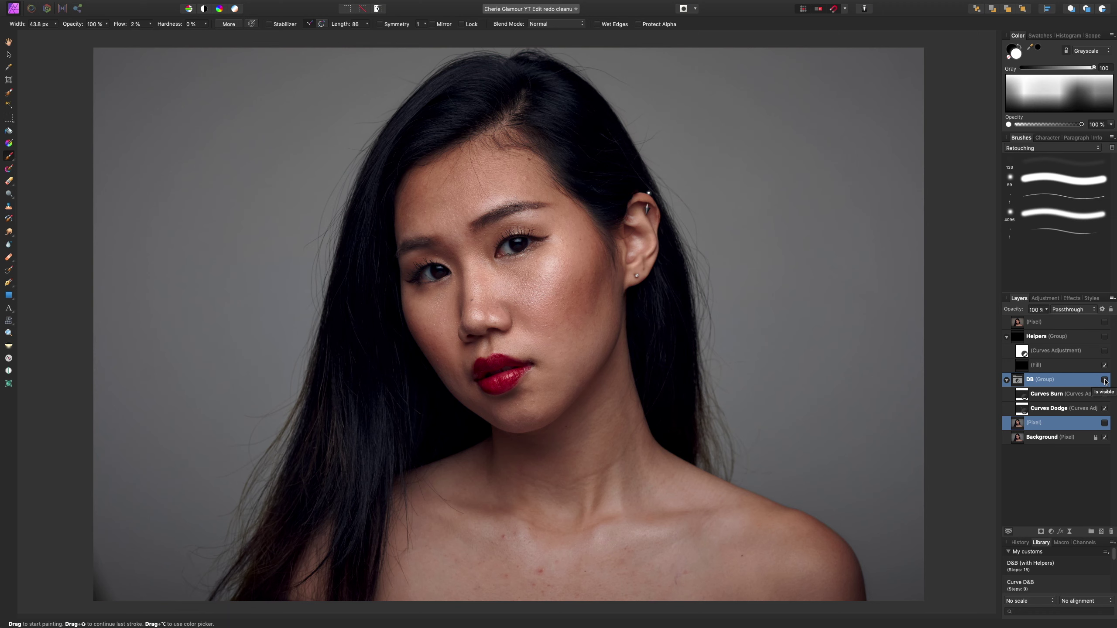
click(1105, 380)
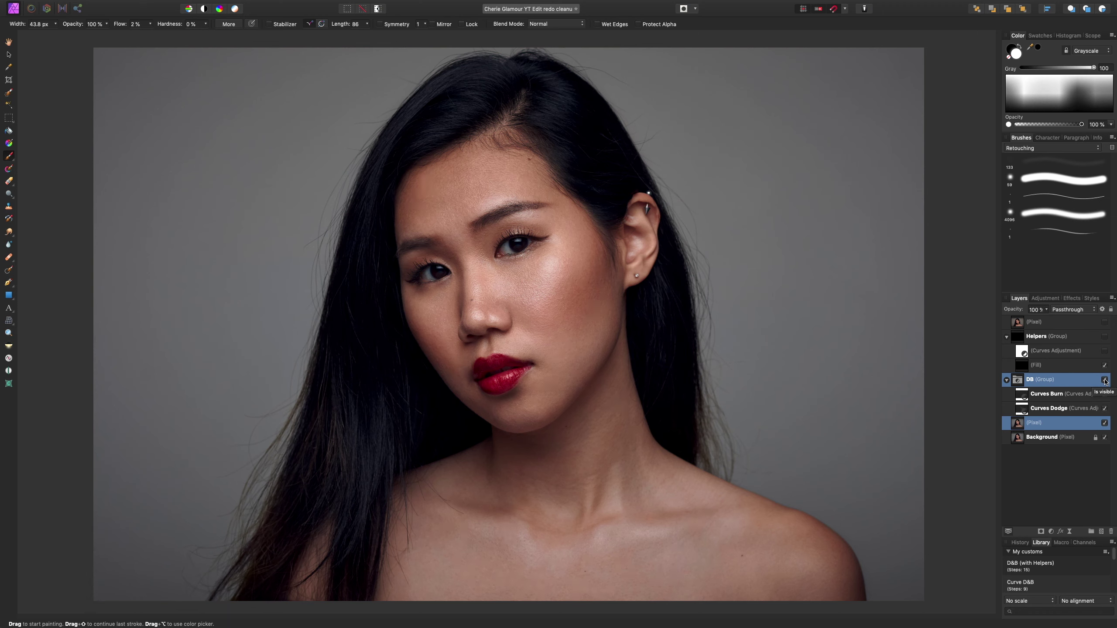